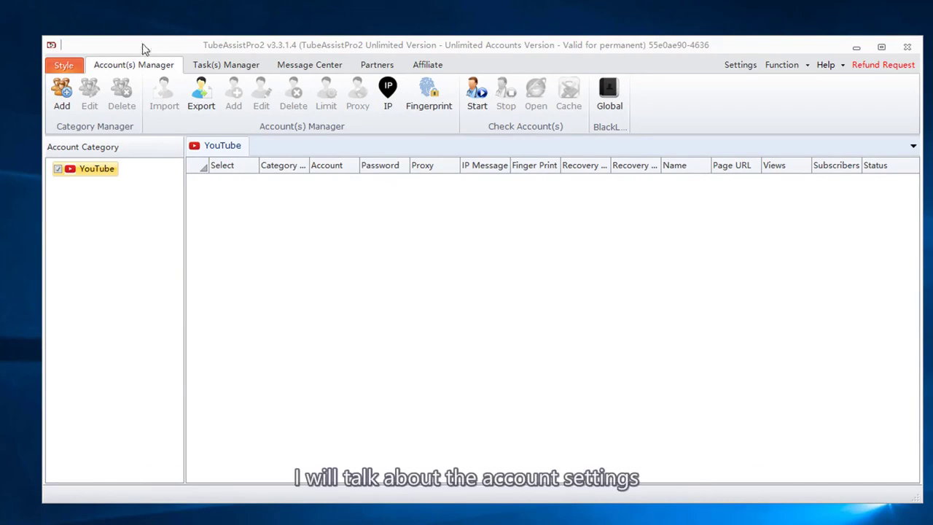
Back on the Account(s) Manager tab, add a category named 'youtube account' under YouTube.
{"action": "left_click", "coordinate": [227, 65]}
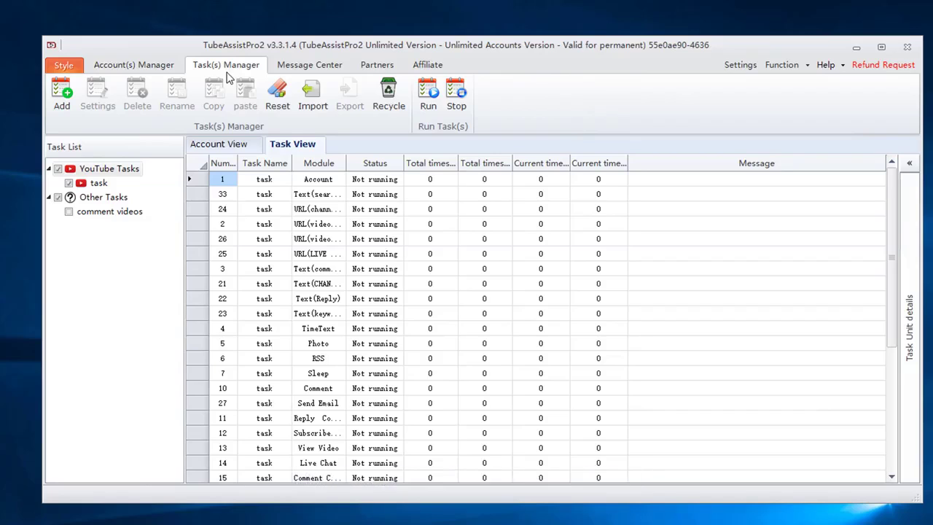
{"action": "left_click", "coordinate": [168, 66]}
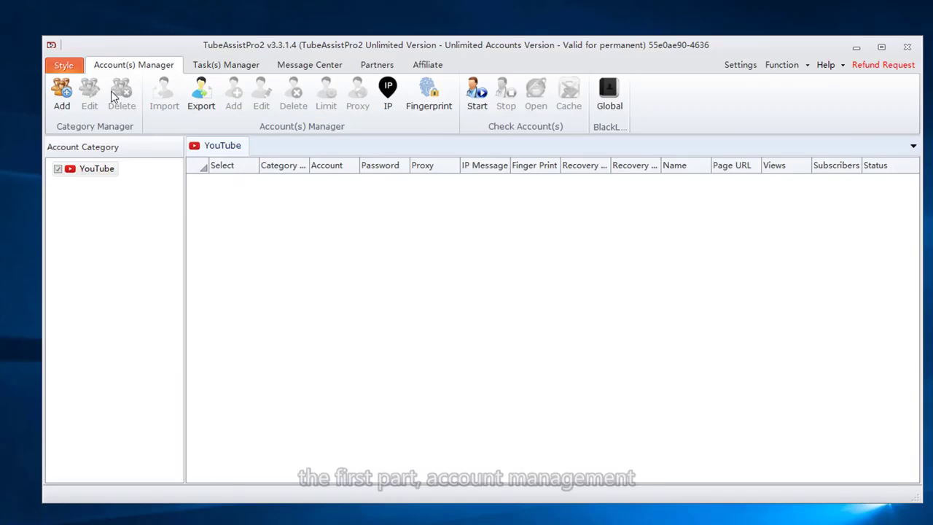
{"action": "left_click", "coordinate": [62, 95]}
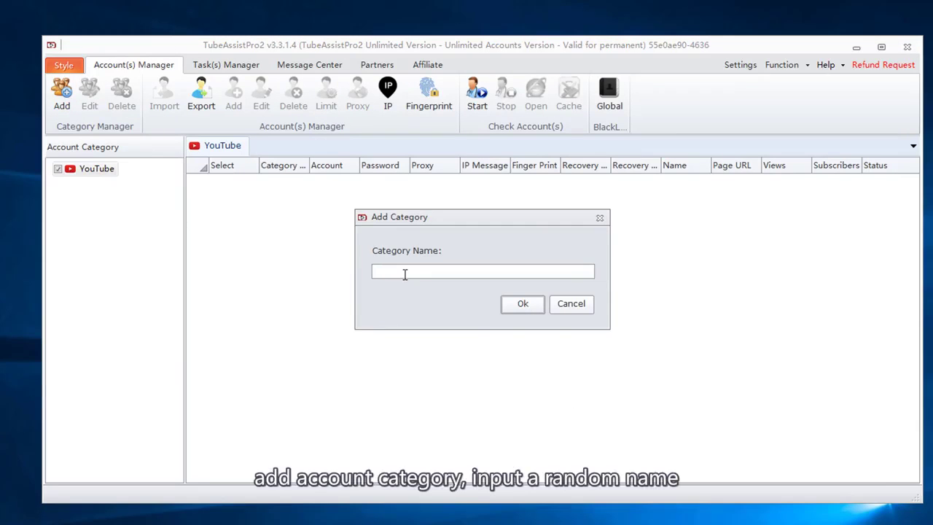
{"action": "type", "text": "youtube account"}
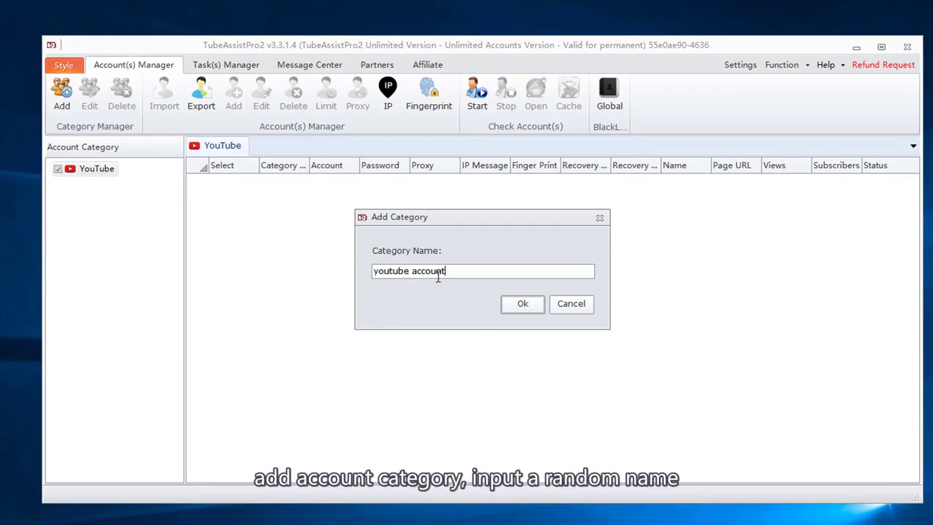
{"action": "left_click", "coordinate": [516, 304]}
{"action": "left_click", "coordinate": [69, 186]}
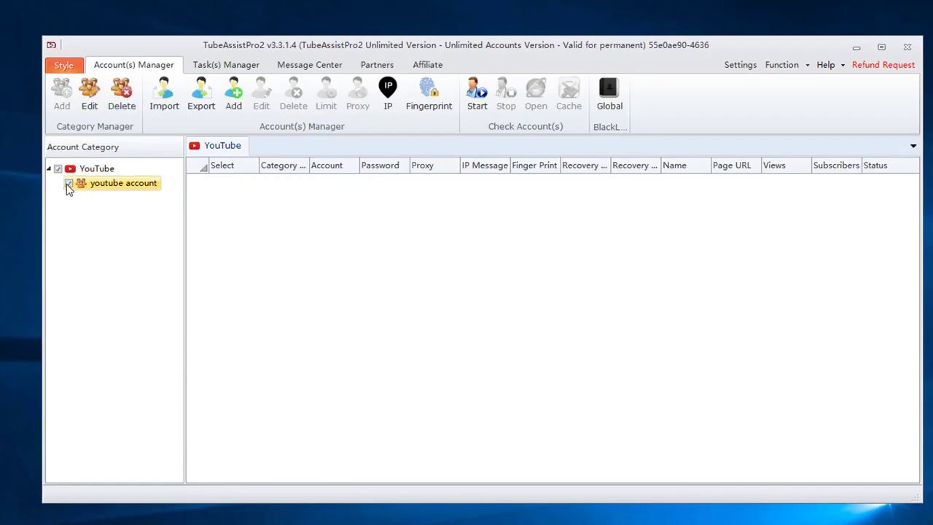
{"action": "left_click", "coordinate": [233, 93]}
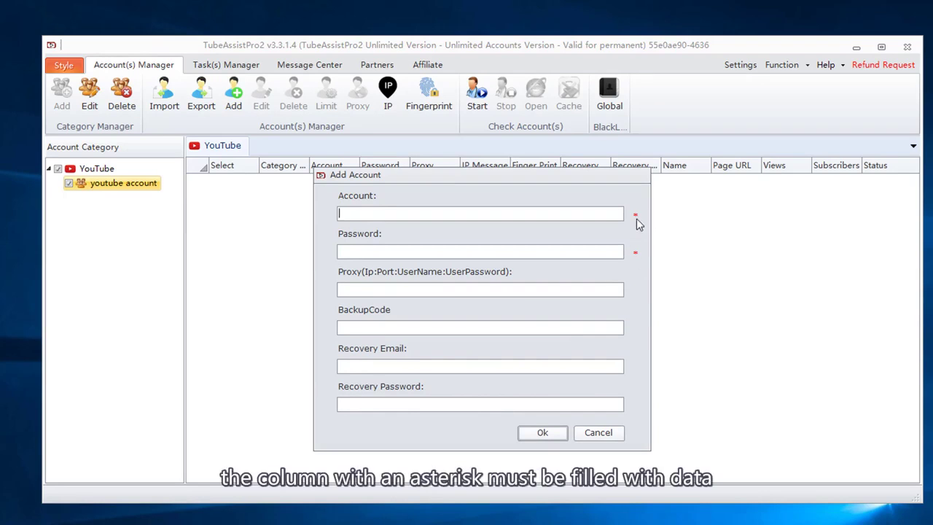
{"action": "left_click", "coordinate": [597, 433]}
Start a Normal (Yes) account import with the file type set to Text File (*.txt).
{"action": "left_click", "coordinate": [164, 93]}
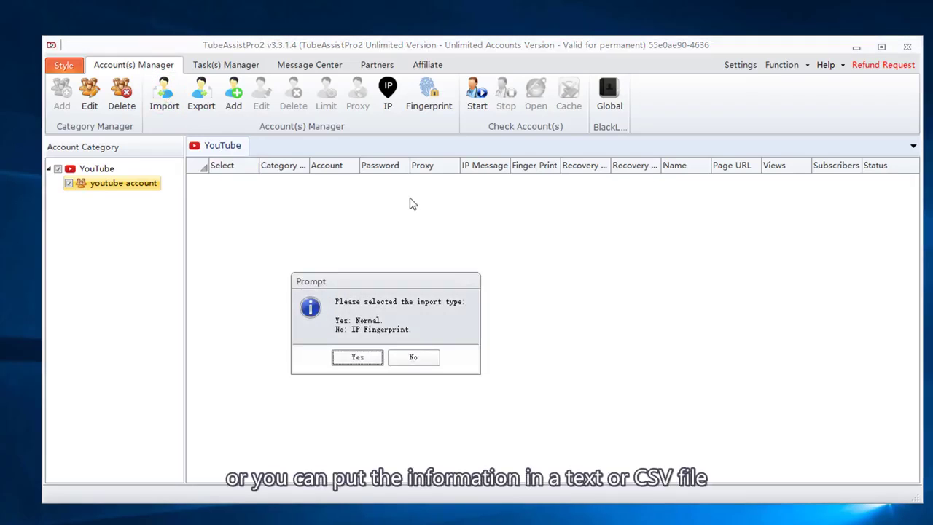
{"action": "left_click", "coordinate": [357, 357]}
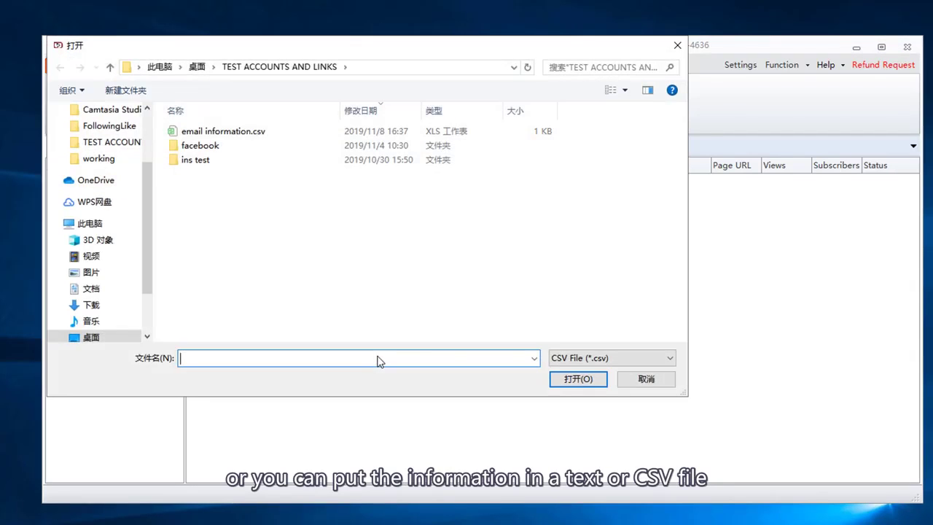
{"action": "left_click", "coordinate": [605, 358]}
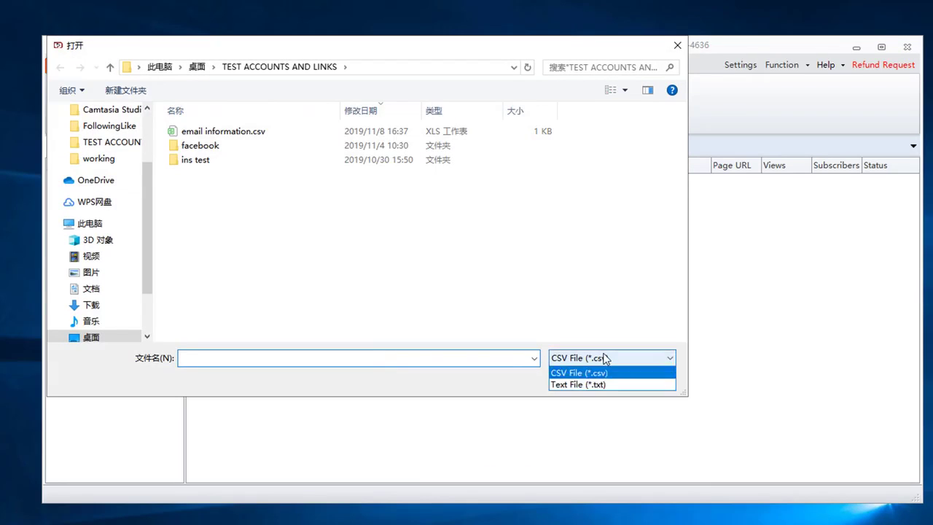
{"action": "left_click", "coordinate": [578, 383]}
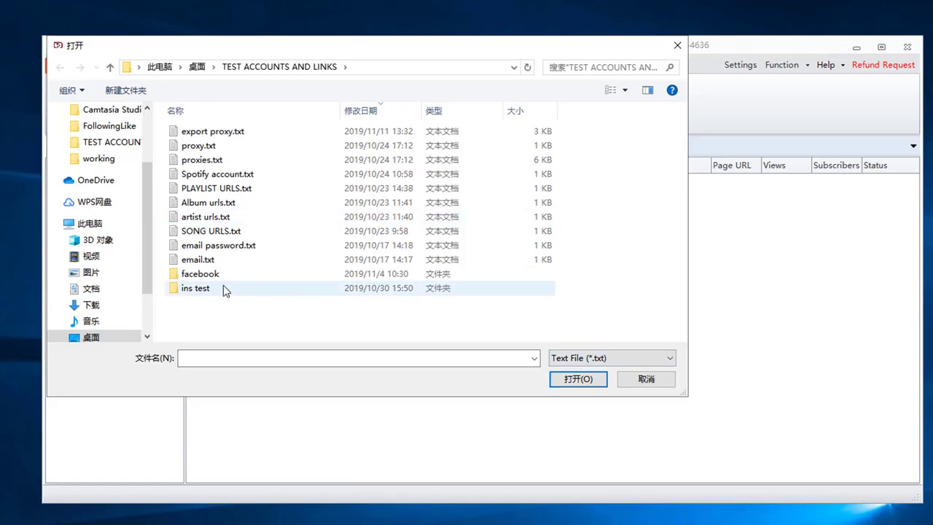
Import 'youtube accounts.txt' from the desktop and check the two new account rows.
{"action": "scroll", "coordinate": [94, 146], "scroll_direction": "up", "scroll_amount": 2}
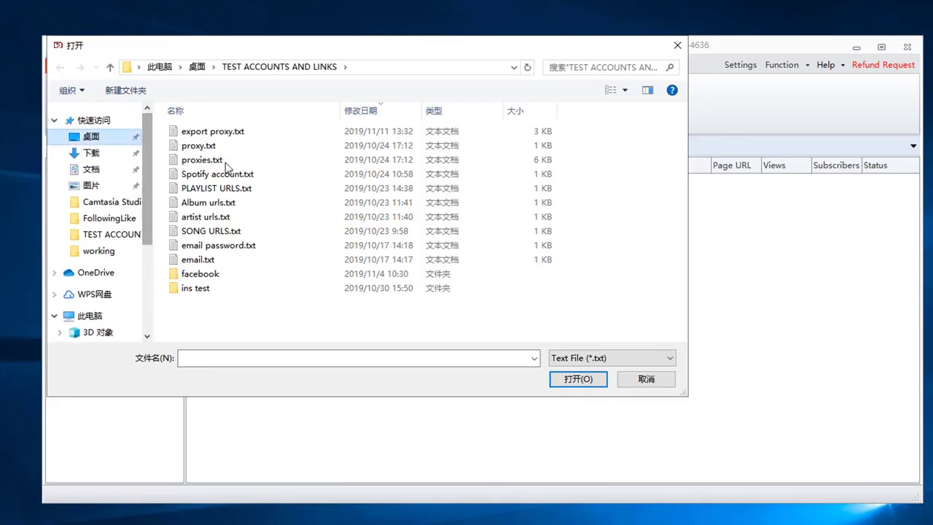
{"action": "key", "text": "alt+Up"}
{"action": "left_click", "coordinate": [427, 155]}
{"action": "left_click", "coordinate": [578, 379]}
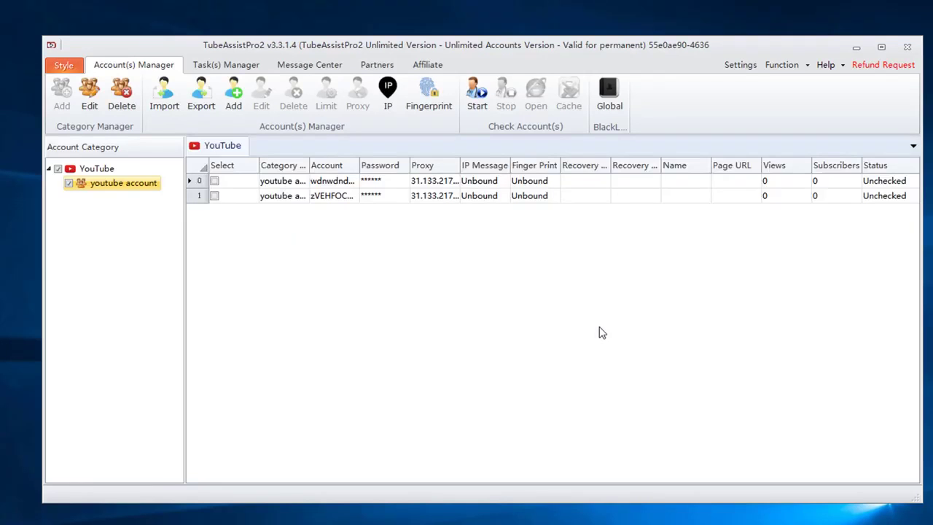
{"action": "left_click", "coordinate": [445, 186]}
{"action": "left_click", "coordinate": [441, 195]}
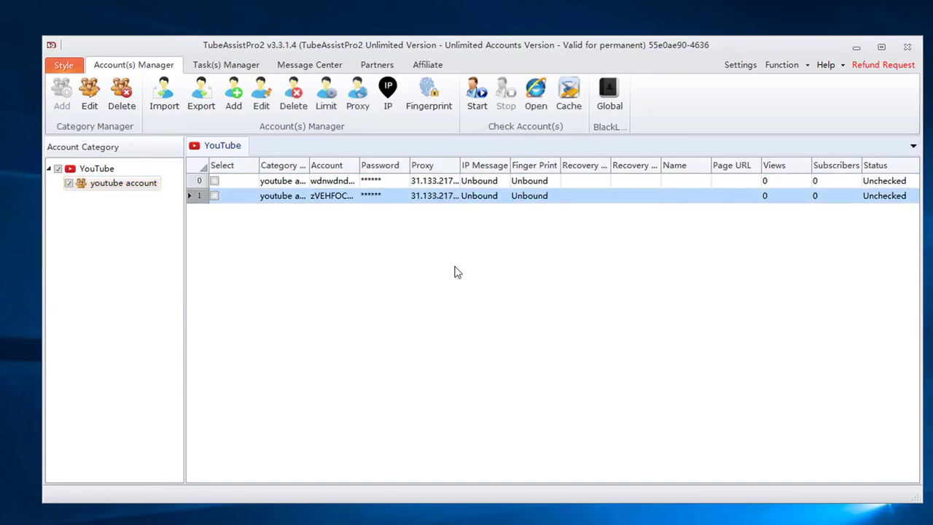
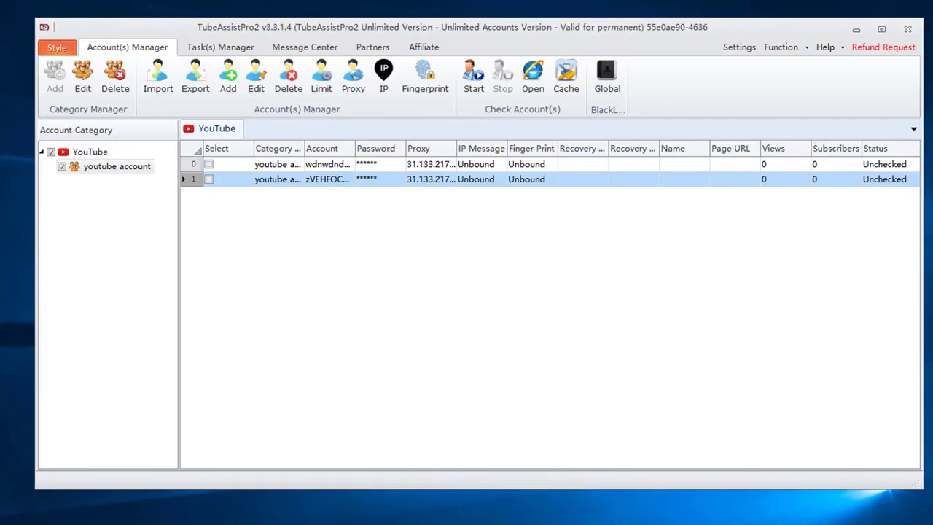
Clear the existing proxies from both YouTube accounts.
{"action": "left_click", "coordinate": [191, 151]}
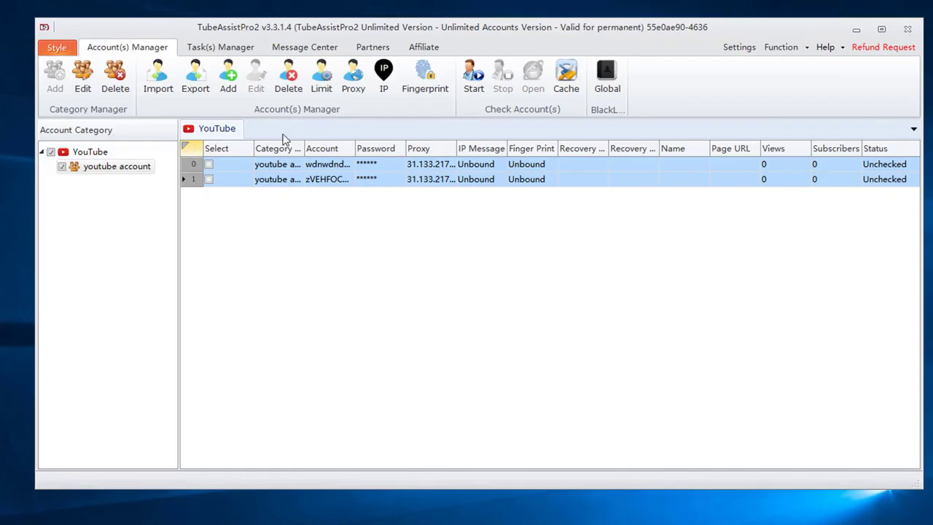
{"action": "left_click", "coordinate": [354, 80]}
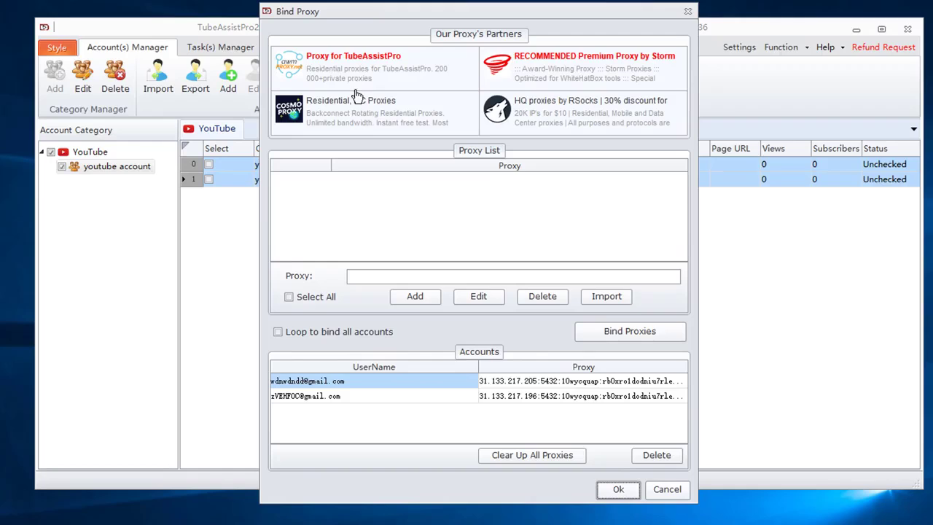
{"action": "left_click", "coordinate": [556, 456]}
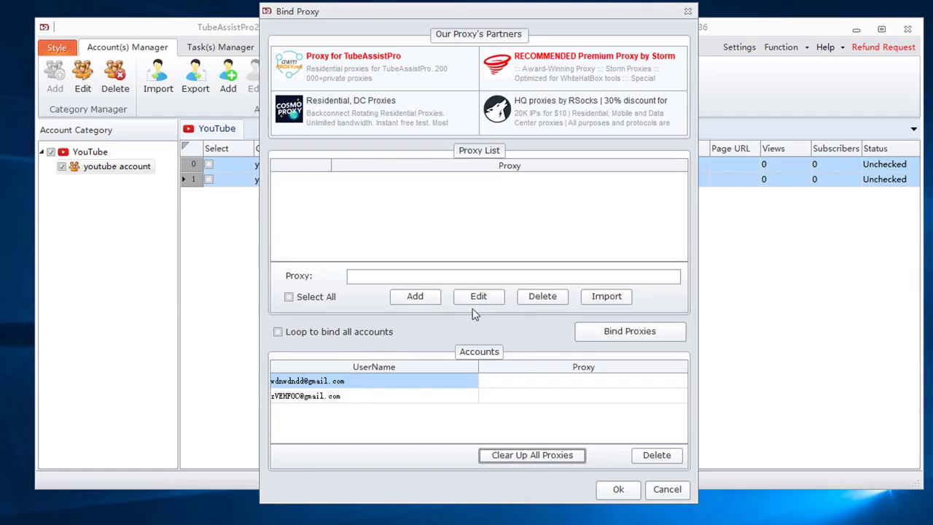
Import the proxy list from export proxy.txt in the TEST ACCOUNTS AND LINKS folder.
{"action": "left_click", "coordinate": [429, 275]}
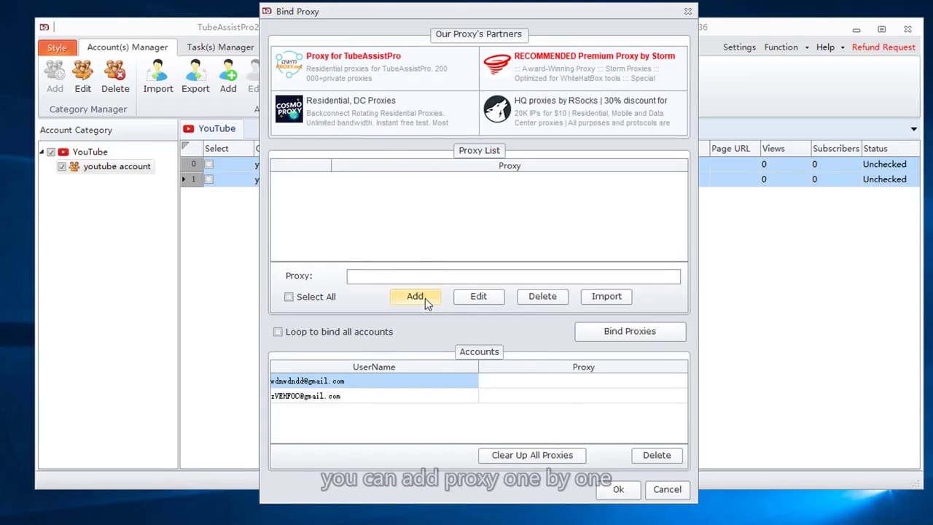
{"action": "left_click", "coordinate": [601, 302]}
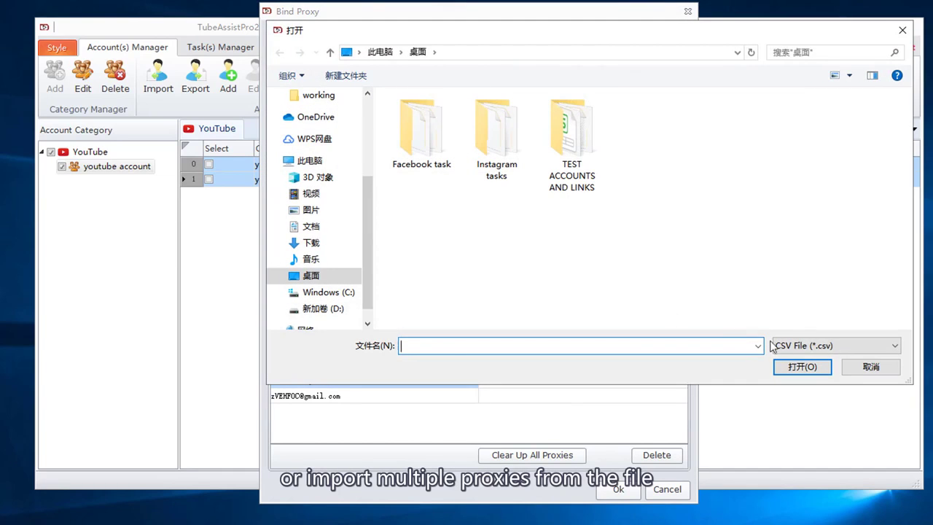
{"action": "left_click", "coordinate": [774, 346]}
{"action": "left_click", "coordinate": [806, 368]}
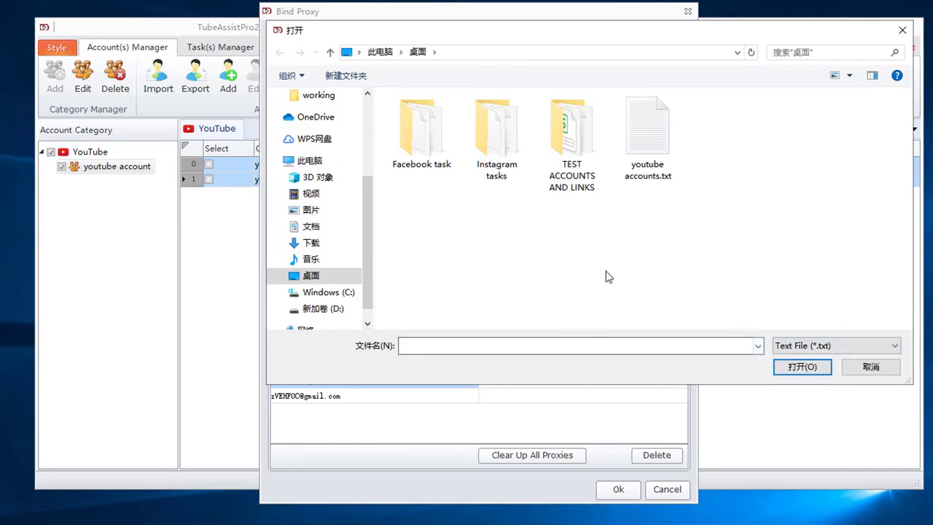
{"action": "double_click", "coordinate": [572, 142]}
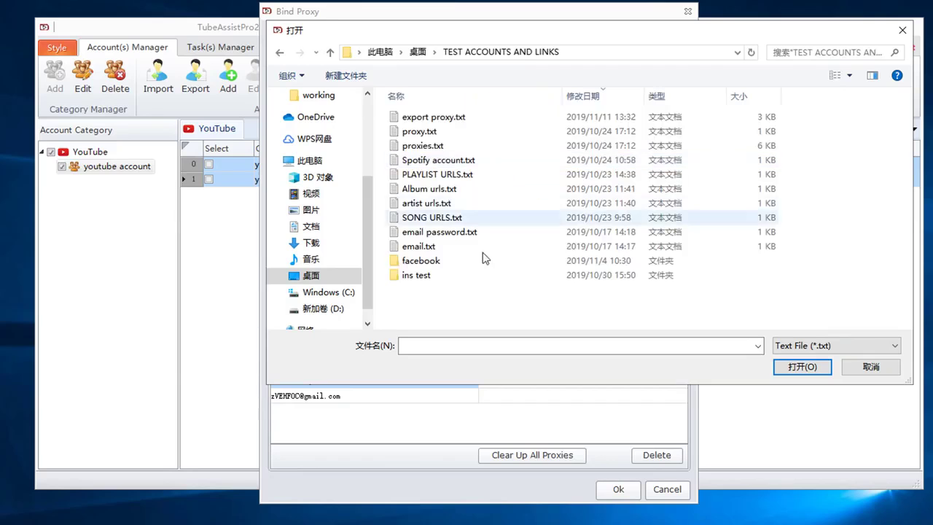
{"action": "left_click", "coordinate": [438, 117]}
{"action": "left_click", "coordinate": [800, 367]}
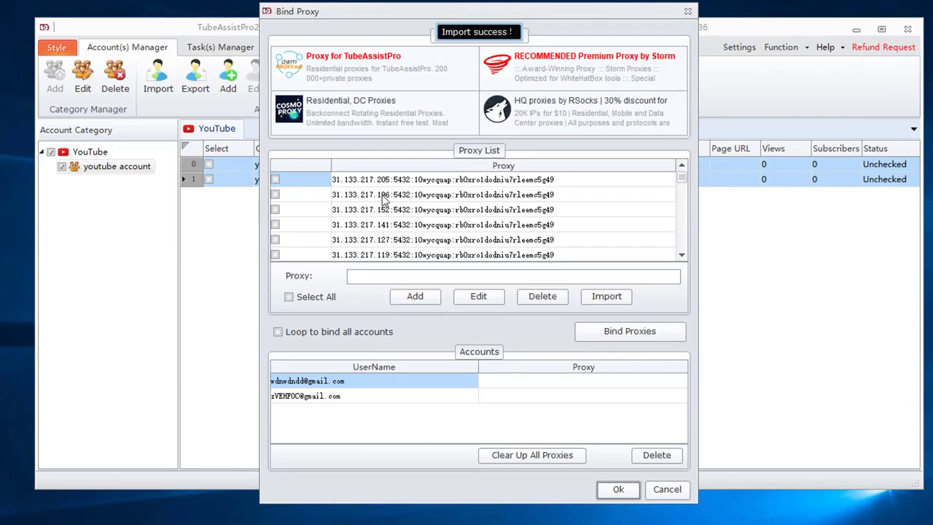
Bind the first two imported 31.133.217.x proxies to both accounts and confirm.
{"action": "left_click", "coordinate": [384, 195]}
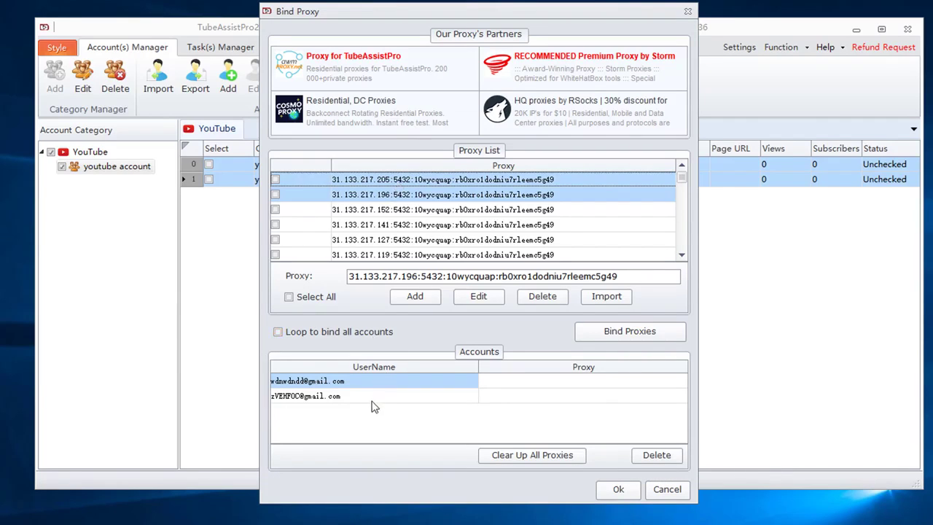
{"action": "left_click", "coordinate": [472, 396], "text": "shift"}
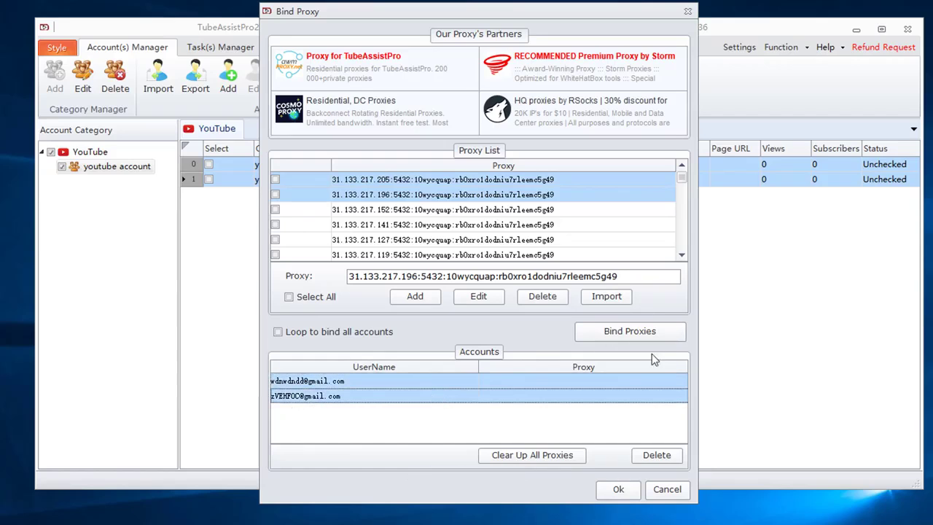
{"action": "left_click", "coordinate": [635, 334]}
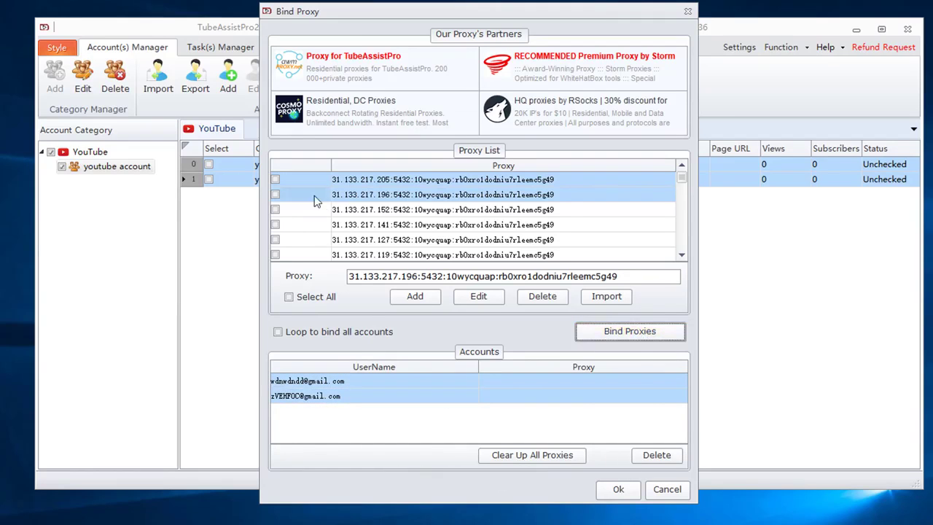
{"action": "left_click", "coordinate": [275, 195]}
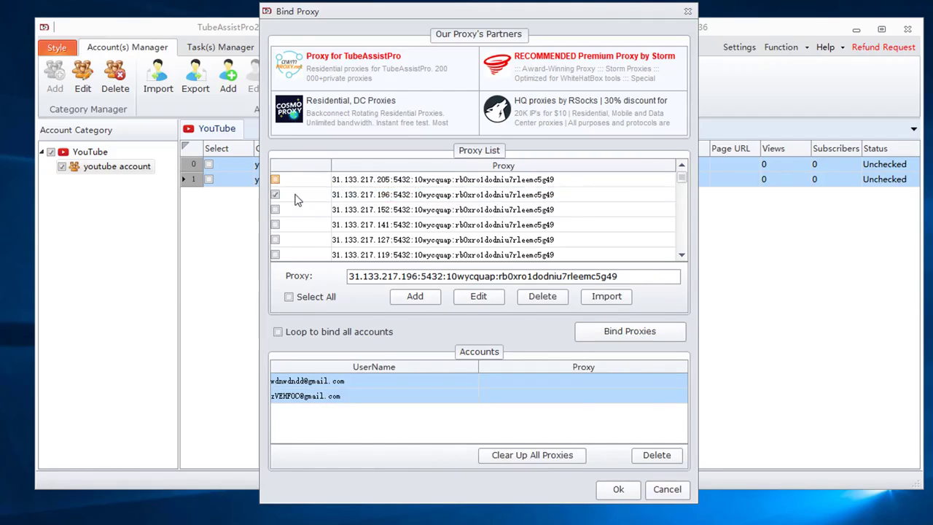
{"action": "left_click", "coordinate": [587, 333]}
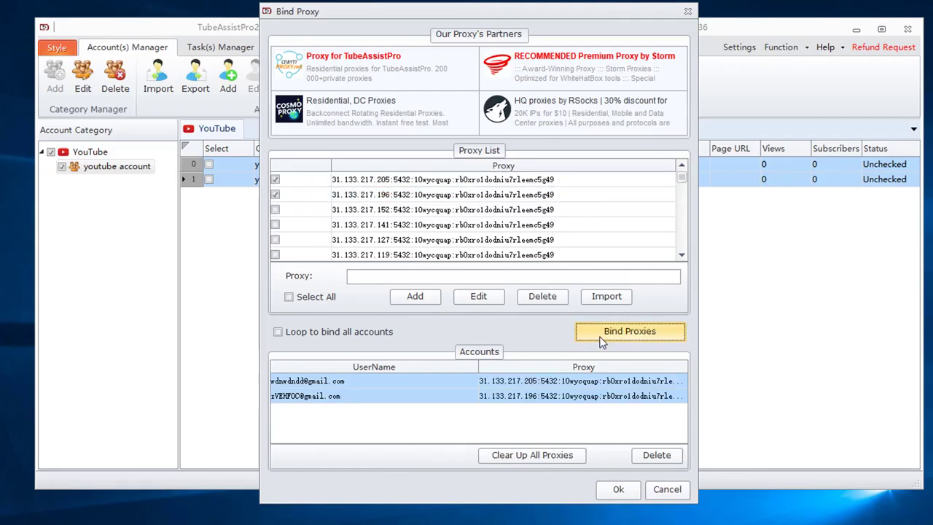
{"action": "left_click", "coordinate": [618, 489]}
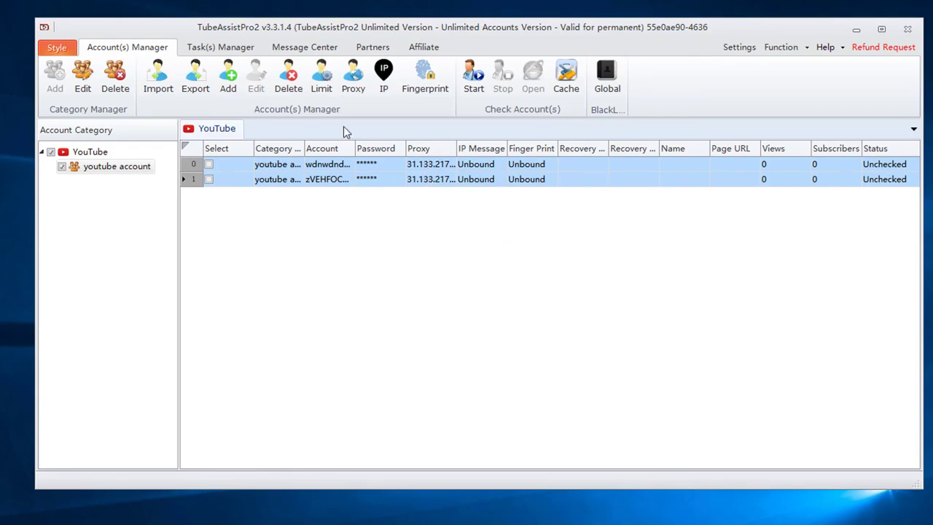
Lower the per-account Comment maximum run count from 9999 to 9997 and save the limits.
{"action": "left_click", "coordinate": [326, 85]}
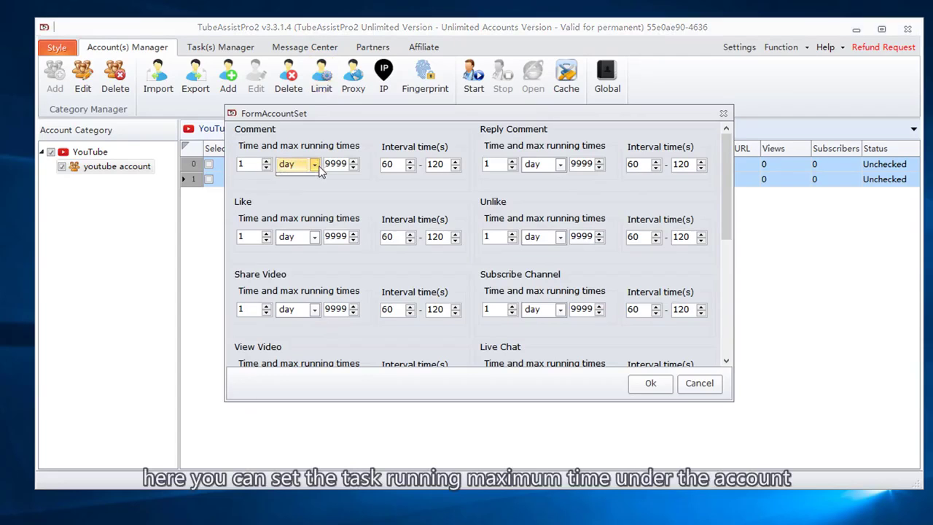
{"action": "left_click", "coordinate": [314, 164]}
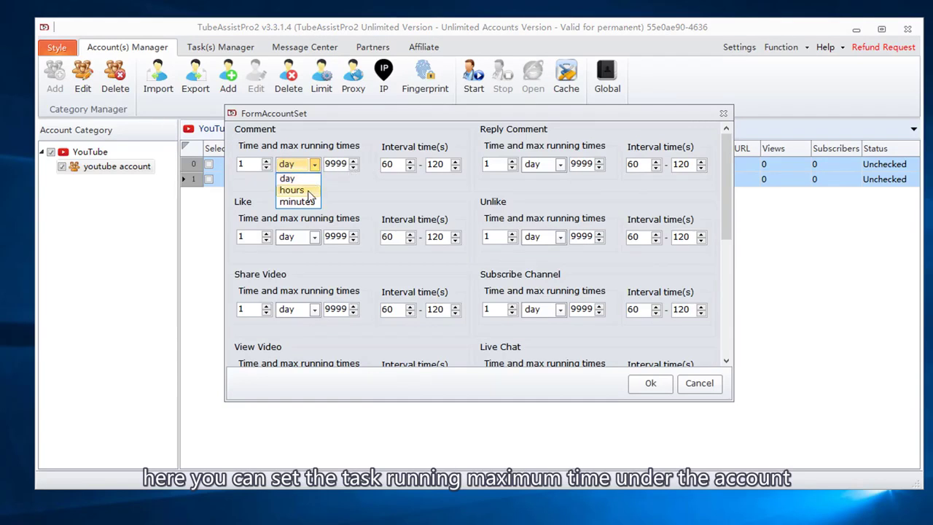
{"action": "left_click", "coordinate": [355, 168]}
{"action": "left_click", "coordinate": [355, 168]}
{"action": "left_click", "coordinate": [355, 167]}
{"action": "left_click", "coordinate": [355, 168]}
{"action": "left_click", "coordinate": [355, 167]}
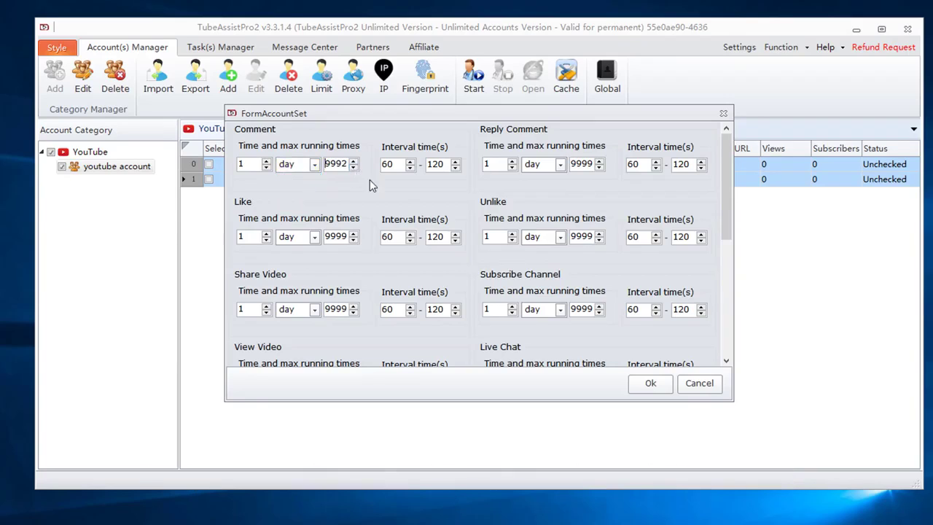
{"action": "left_click", "coordinate": [639, 373]}
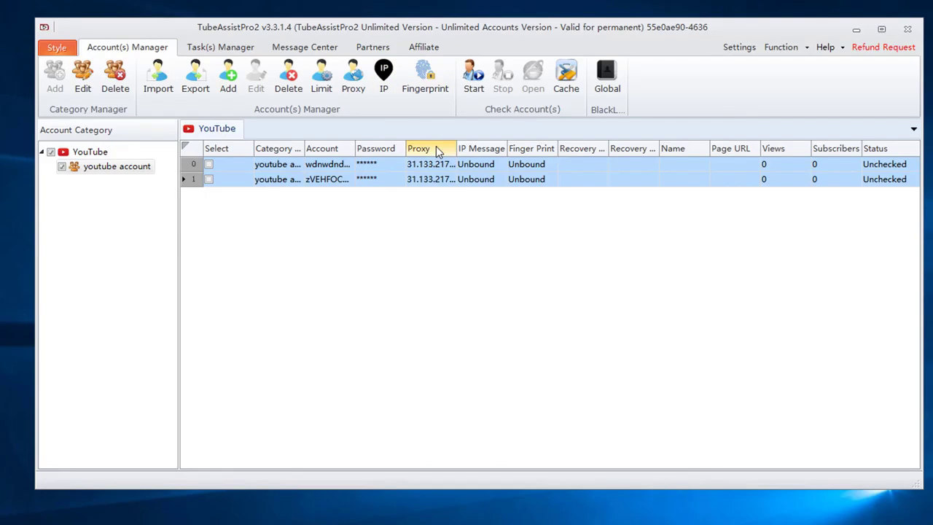
{"action": "left_click", "coordinate": [610, 86]}
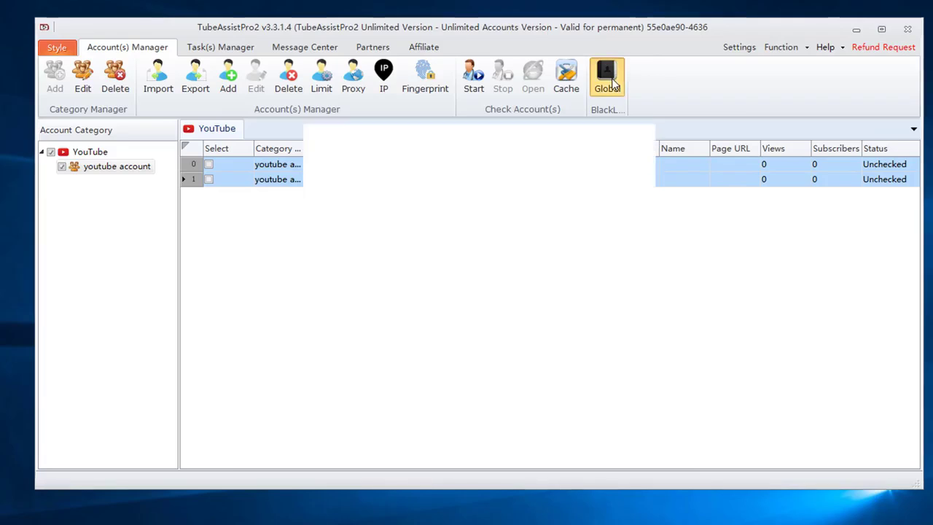
{"action": "left_click", "coordinate": [316, 150]}
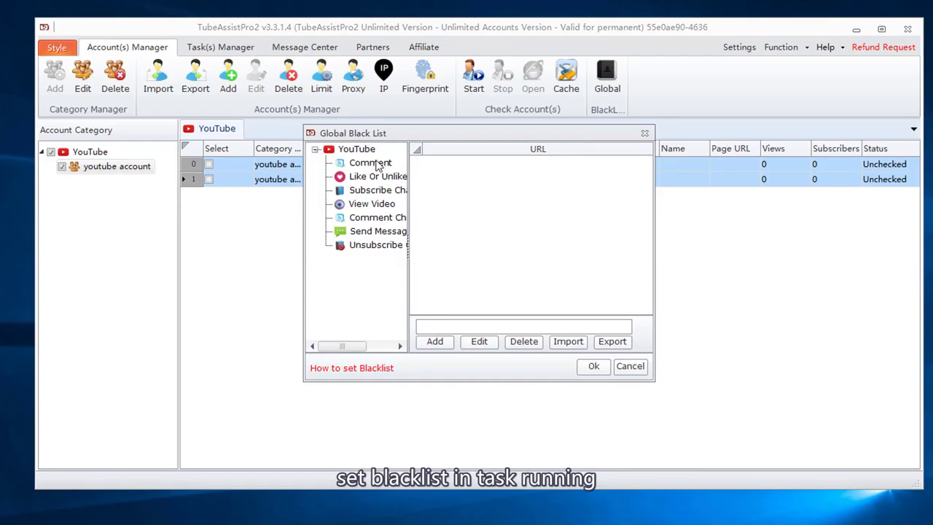
{"action": "left_click", "coordinate": [433, 323]}
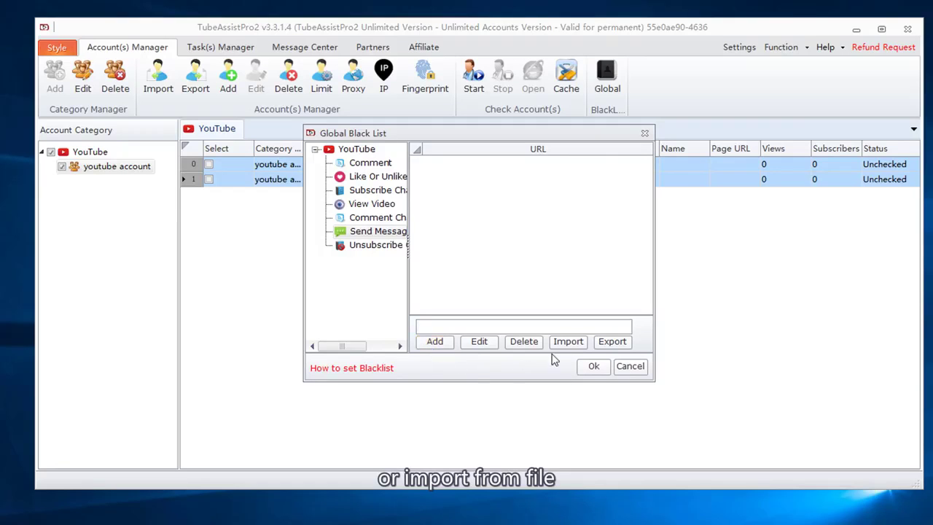
{"action": "left_click", "coordinate": [569, 342]}
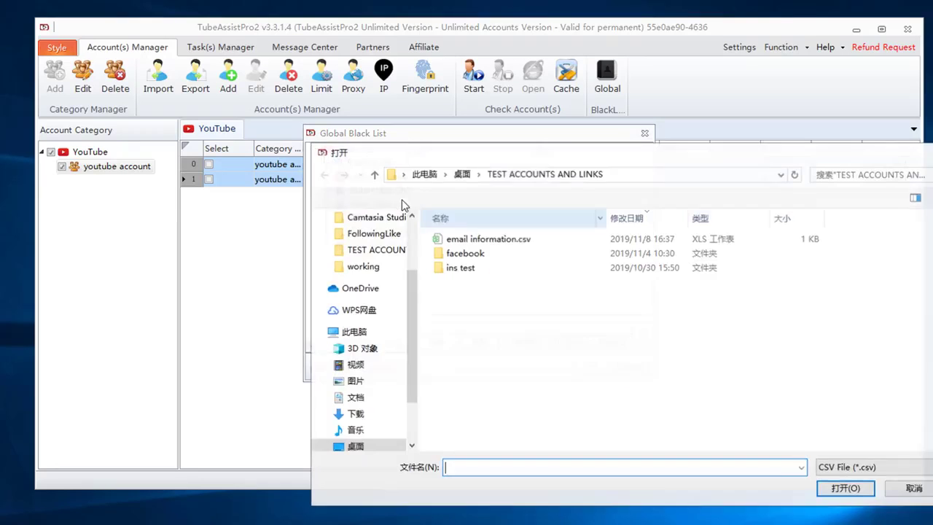
{"action": "left_click", "coordinate": [917, 490]}
{"action": "left_click", "coordinate": [627, 366]}
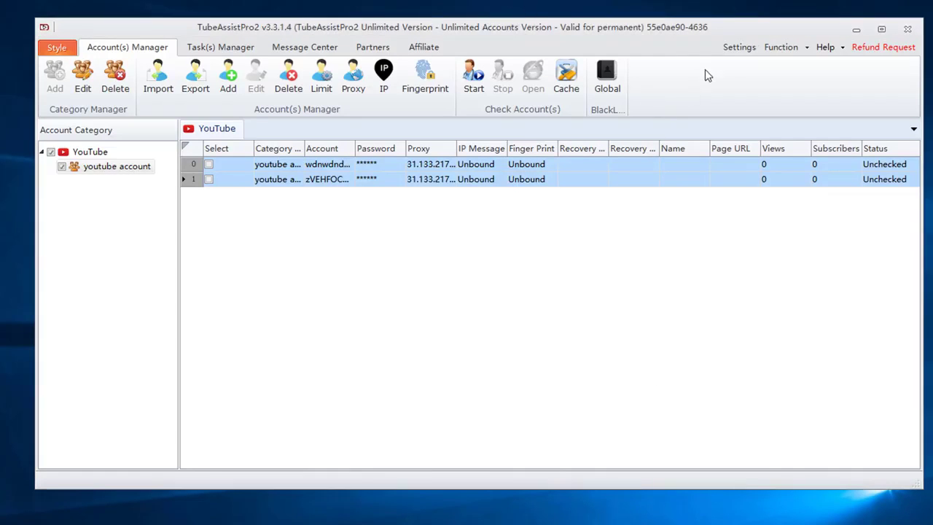
Raise the task running threads to 7, increase module running threads, and save.
{"action": "left_click", "coordinate": [737, 49]}
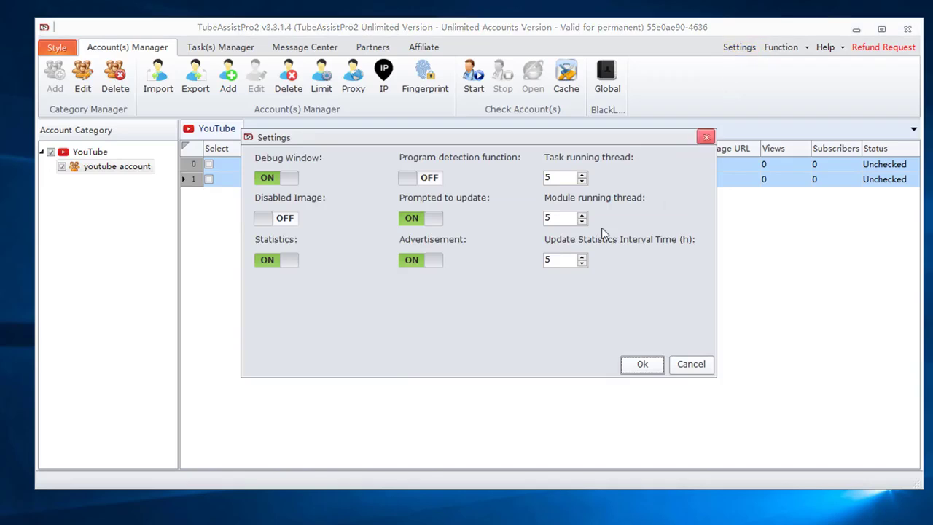
{"action": "double_click", "coordinate": [581, 178]}
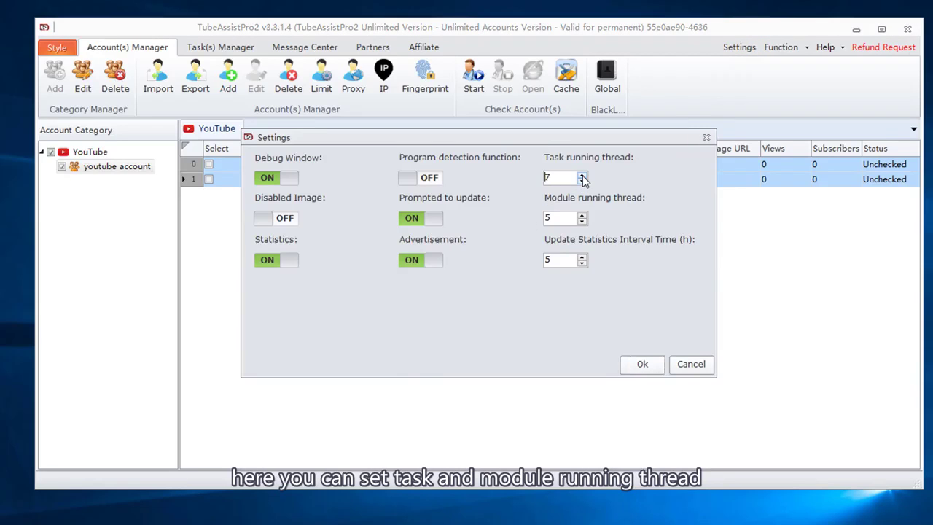
{"action": "double_click", "coordinate": [581, 214]}
{"action": "left_click", "coordinate": [638, 367]}
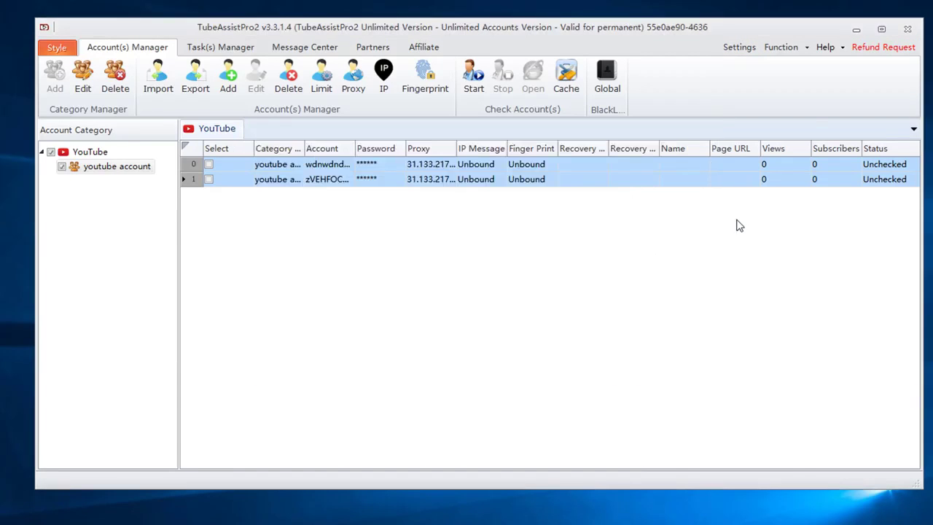
Keep English as the interface language and save the language setting.
{"action": "left_click", "coordinate": [780, 46]}
{"action": "left_click", "coordinate": [798, 63]}
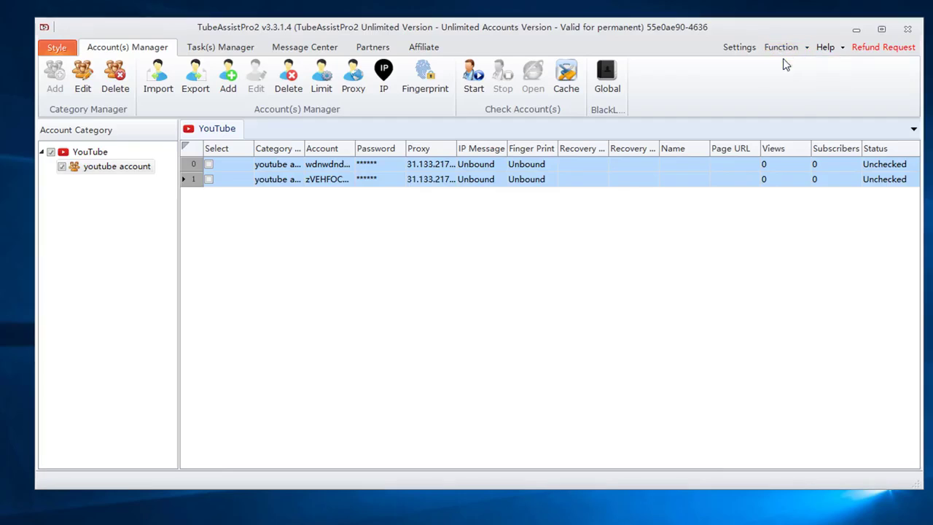
{"action": "left_click", "coordinate": [579, 242]}
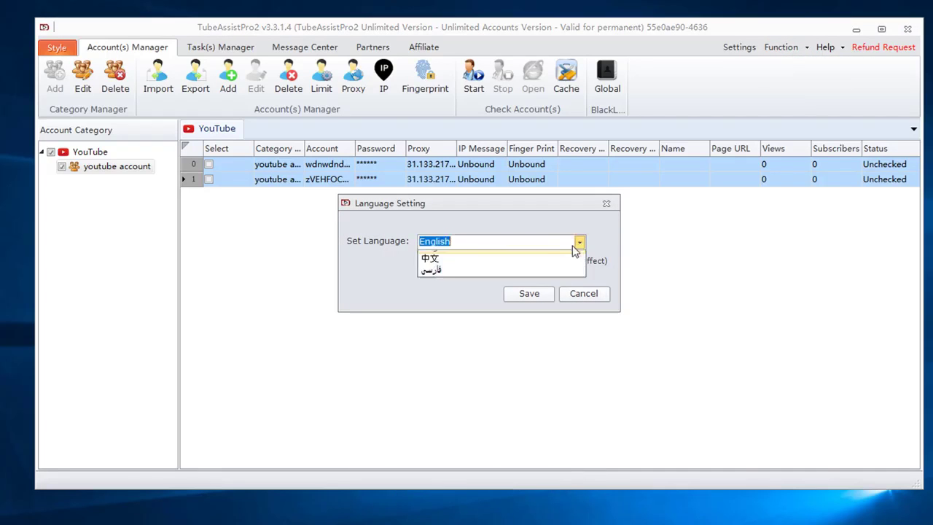
{"action": "left_click", "coordinate": [437, 256]}
{"action": "left_click", "coordinate": [526, 293]}
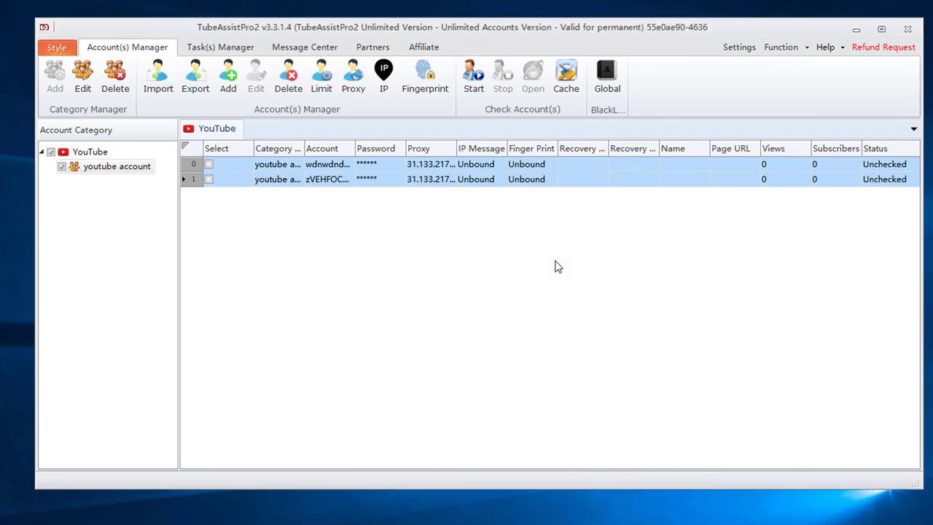
Close the captcha API-key settings without entering a key.
{"action": "left_click", "coordinate": [780, 46]}
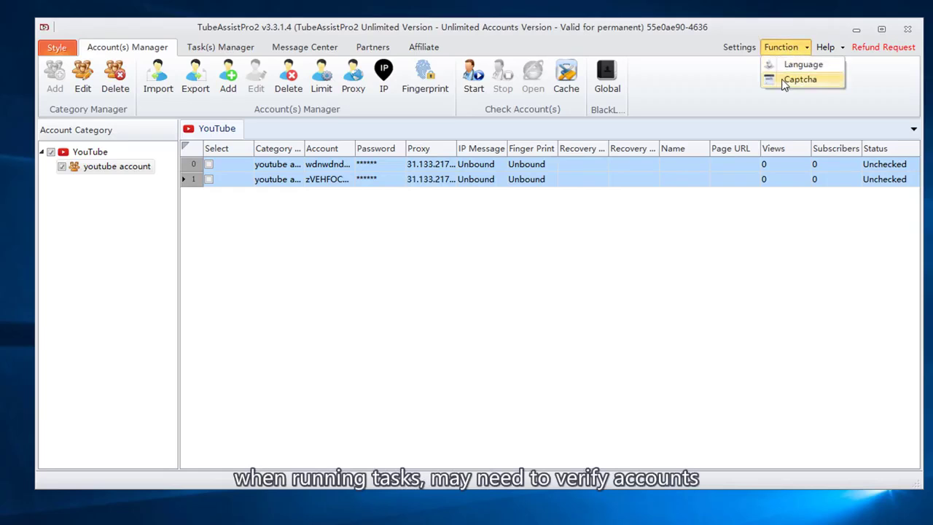
{"action": "left_click", "coordinate": [789, 77]}
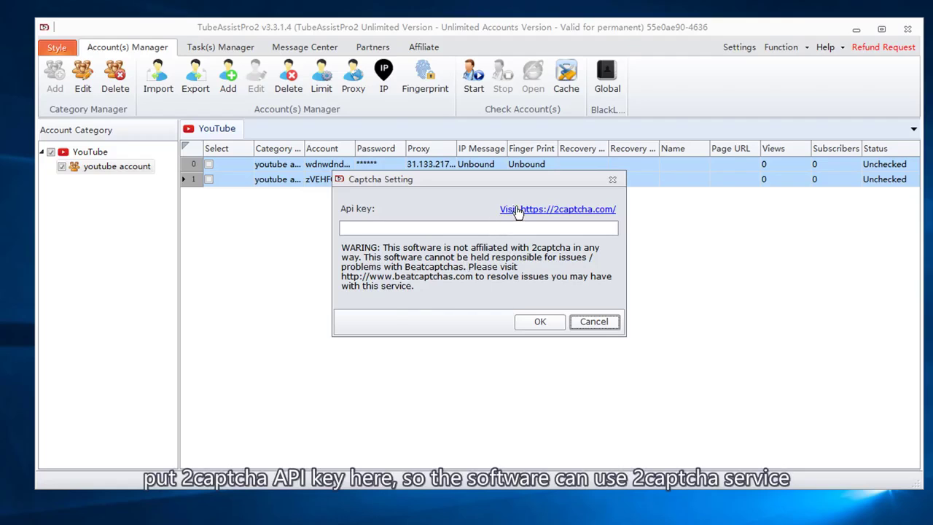
{"action": "left_click", "coordinate": [599, 325]}
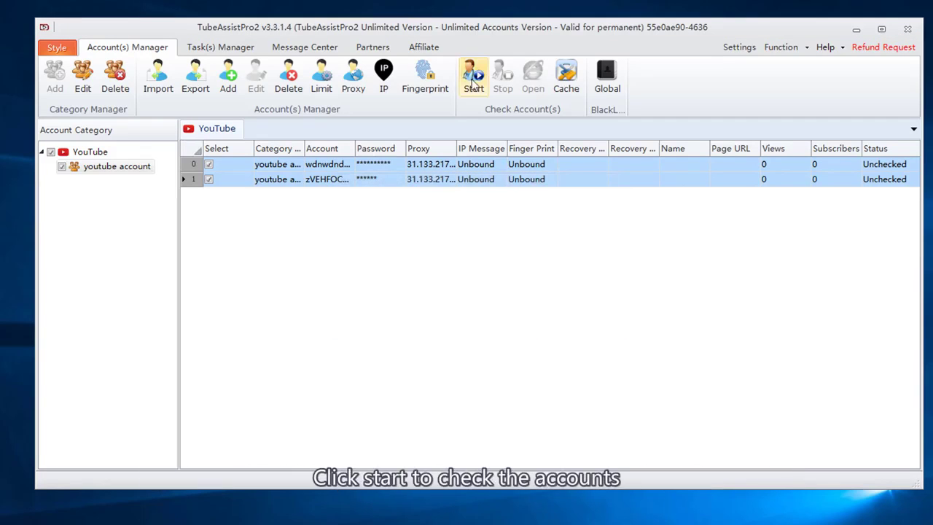
Run Check Account(s) on both ticked accounts, then select each row showing Normal status.
{"action": "left_click", "coordinate": [474, 73]}
{"action": "left_click", "coordinate": [489, 89]}
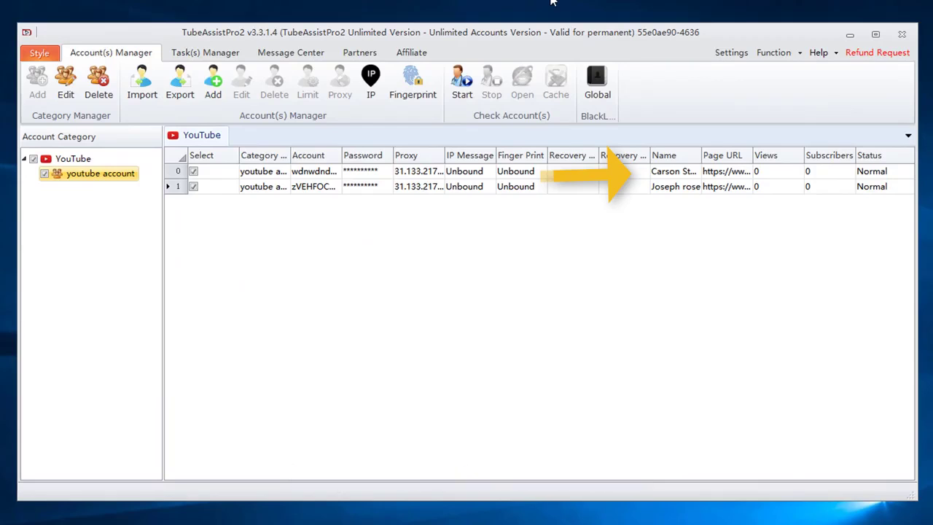
{"action": "left_click", "coordinate": [826, 171]}
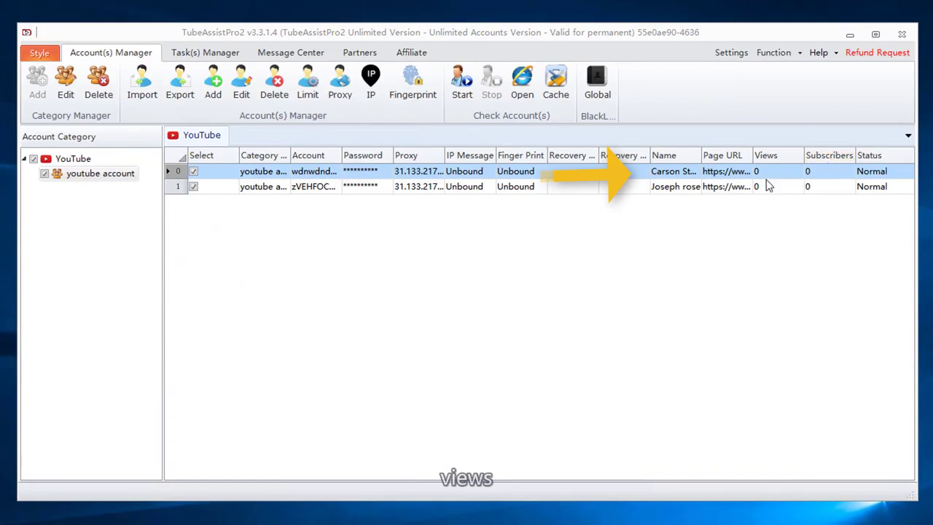
{"action": "left_click", "coordinate": [837, 188]}
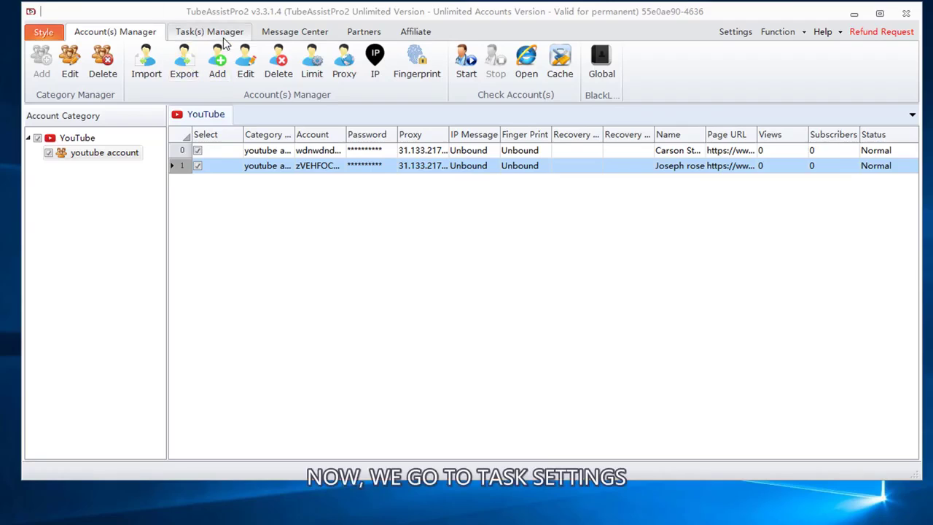
Go to the YouTube Tasks group in task management, cancelling a new-task prompt.
{"action": "left_click", "coordinate": [218, 32]}
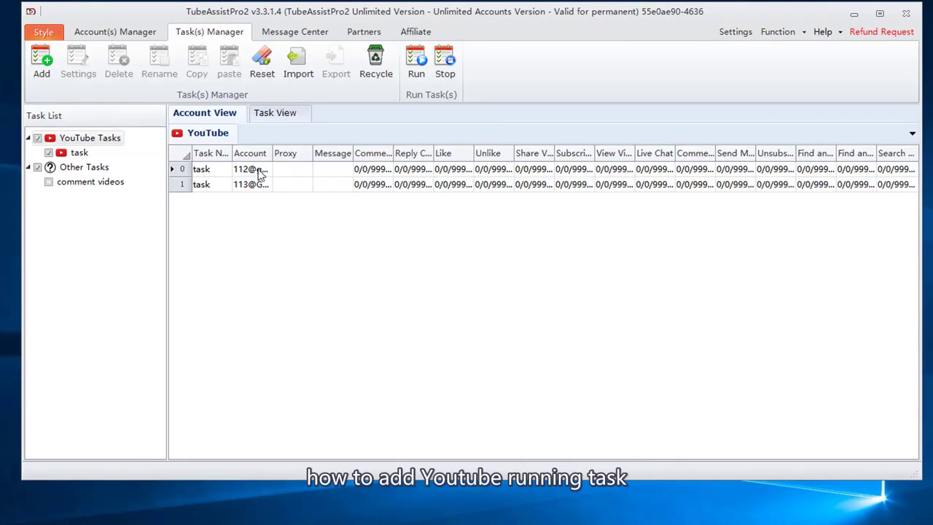
{"action": "left_click", "coordinate": [83, 141]}
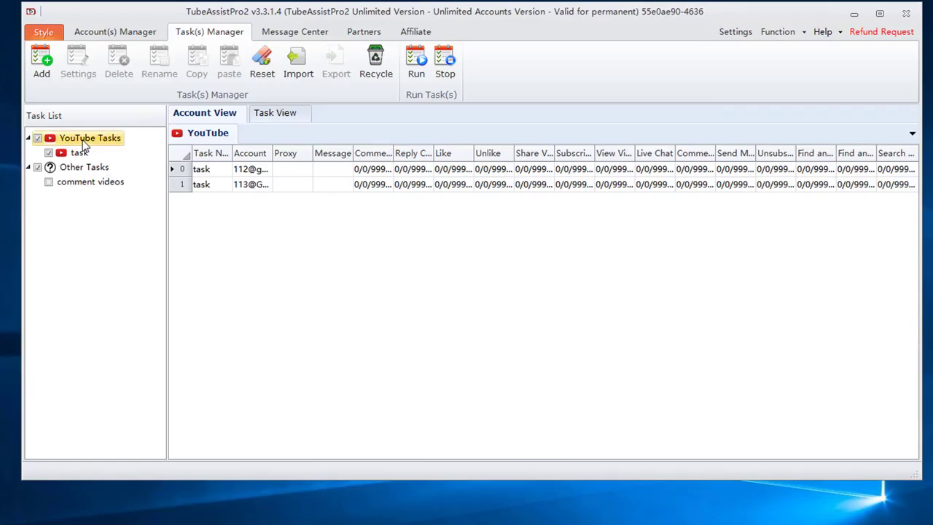
{"action": "left_click", "coordinate": [51, 66]}
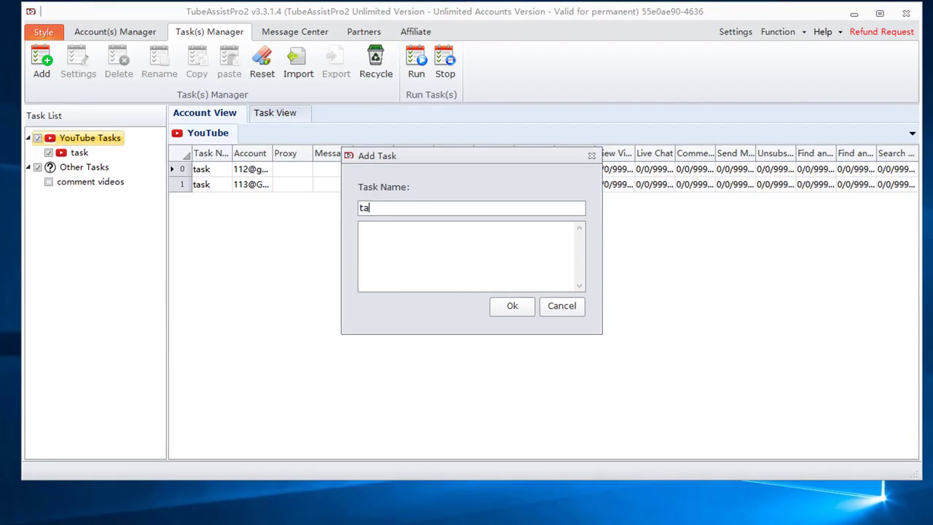
{"action": "left_click", "coordinate": [549, 311]}
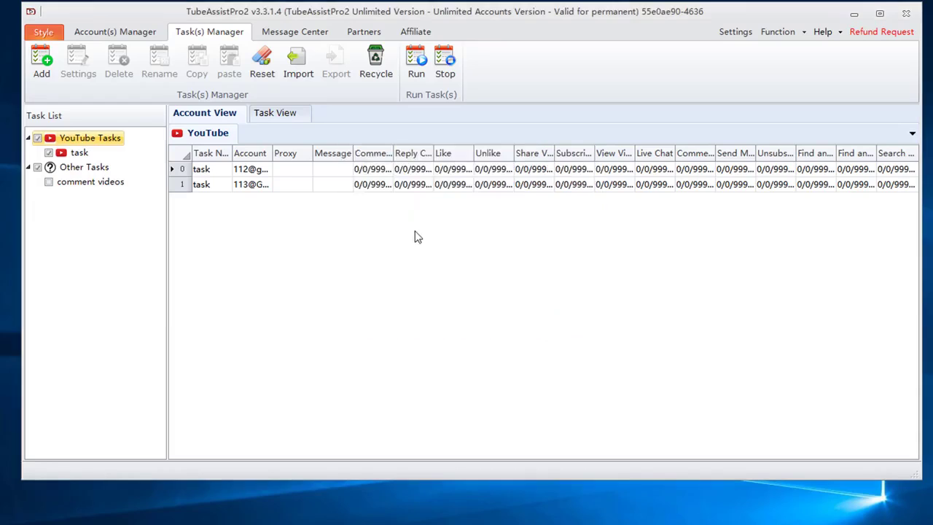
Export the task named task to the Desktop as task.json.
{"action": "left_click", "coordinate": [73, 154]}
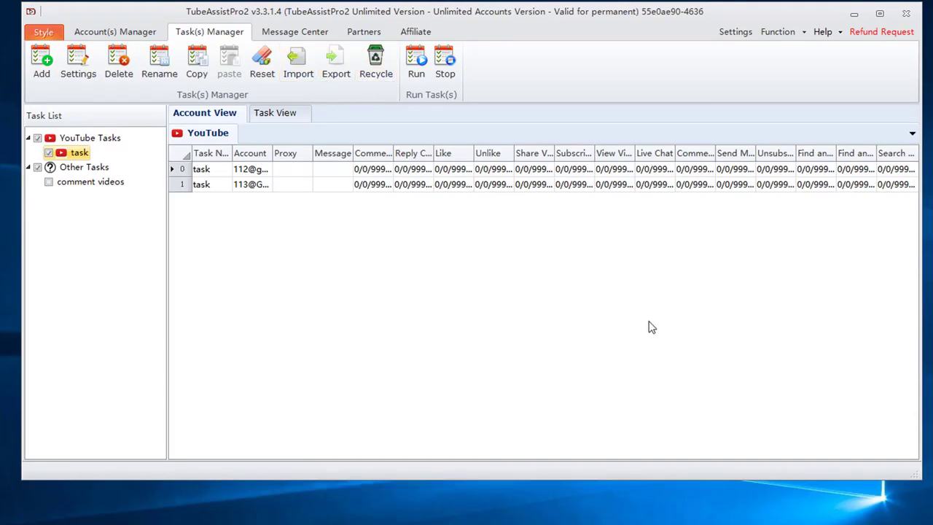
{"action": "left_click", "coordinate": [340, 73]}
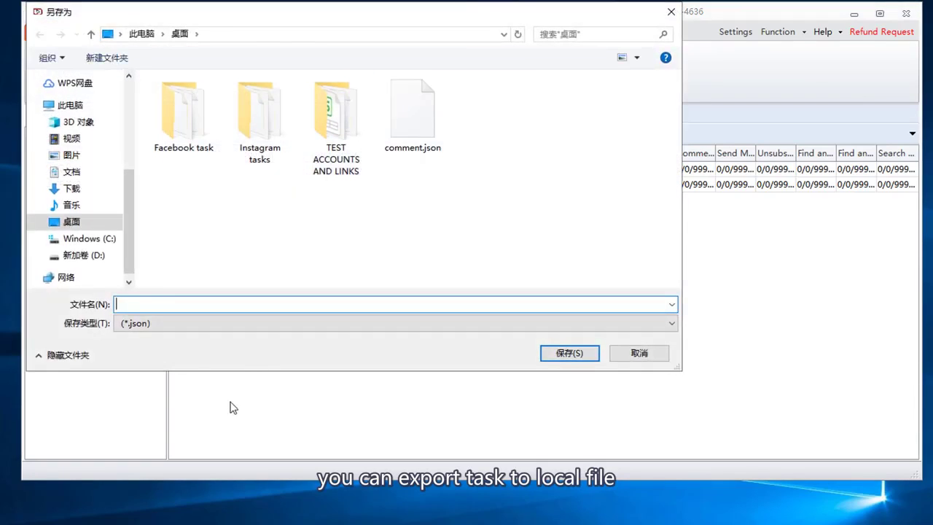
{"action": "left_click", "coordinate": [175, 328]}
{"action": "left_click", "coordinate": [174, 338]}
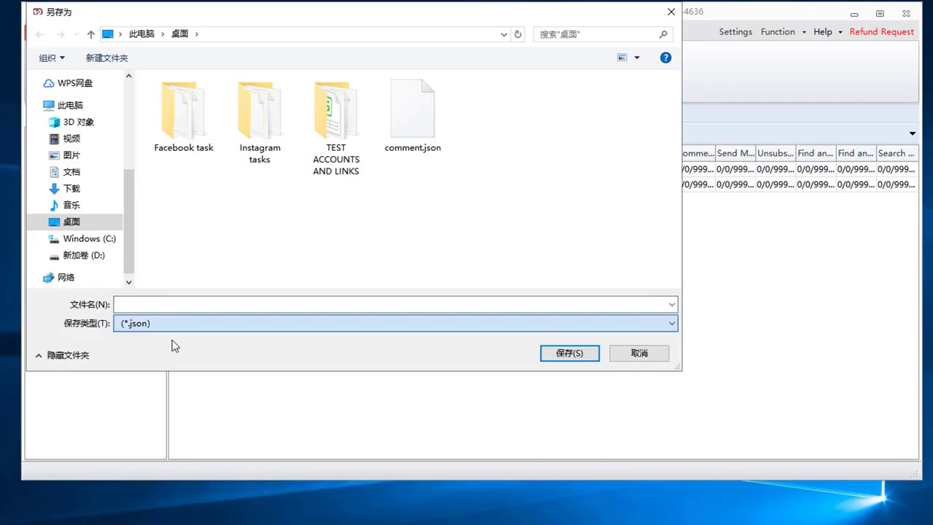
{"action": "left_click", "coordinate": [239, 303]}
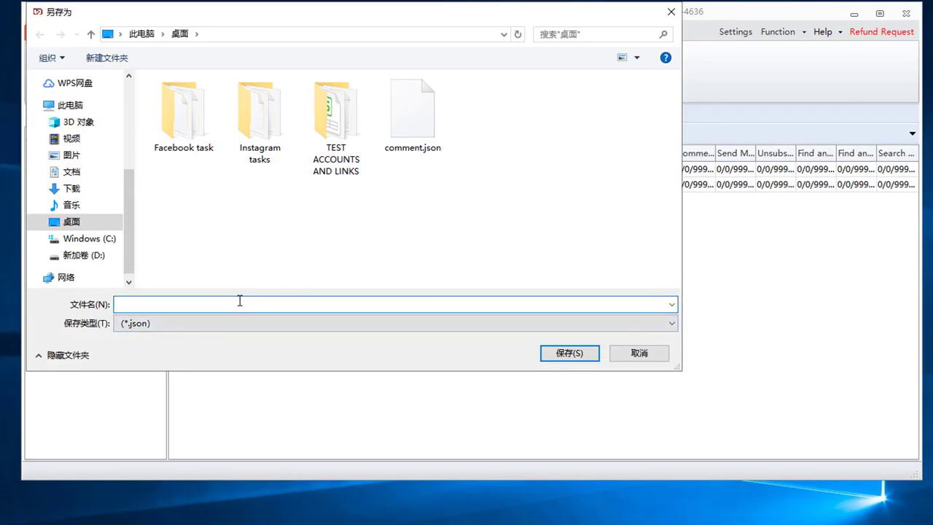
{"action": "type", "text": "task"}
{"action": "left_click", "coordinate": [576, 354]}
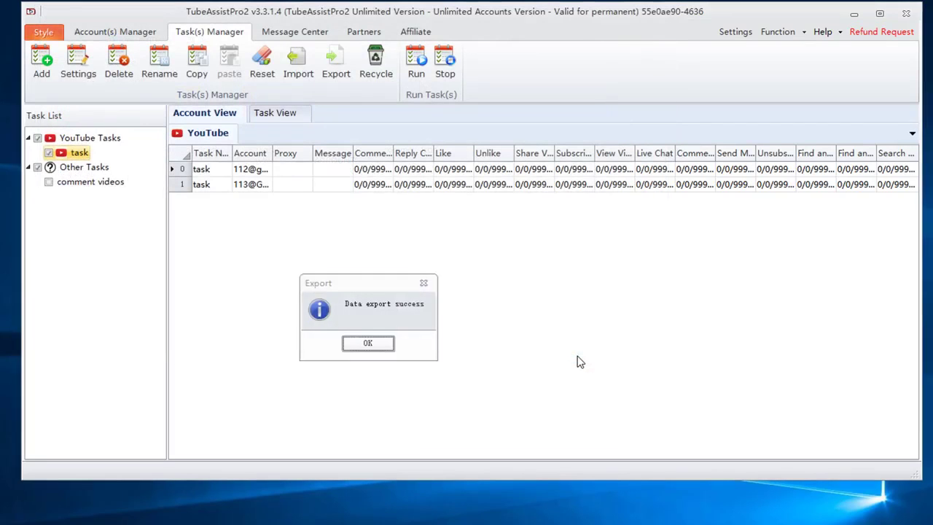
Dismiss the export message and import the task from task.json.
{"action": "left_click", "coordinate": [380, 347]}
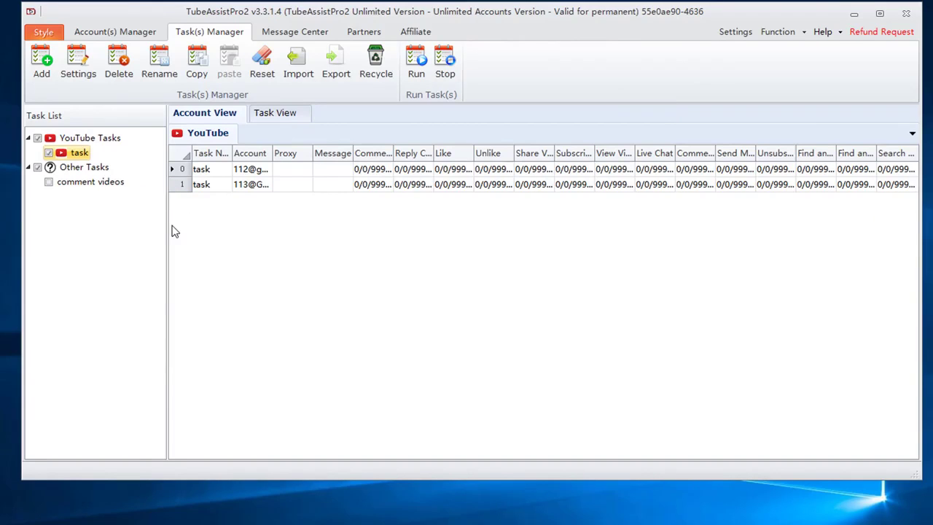
{"action": "left_click", "coordinate": [298, 64]}
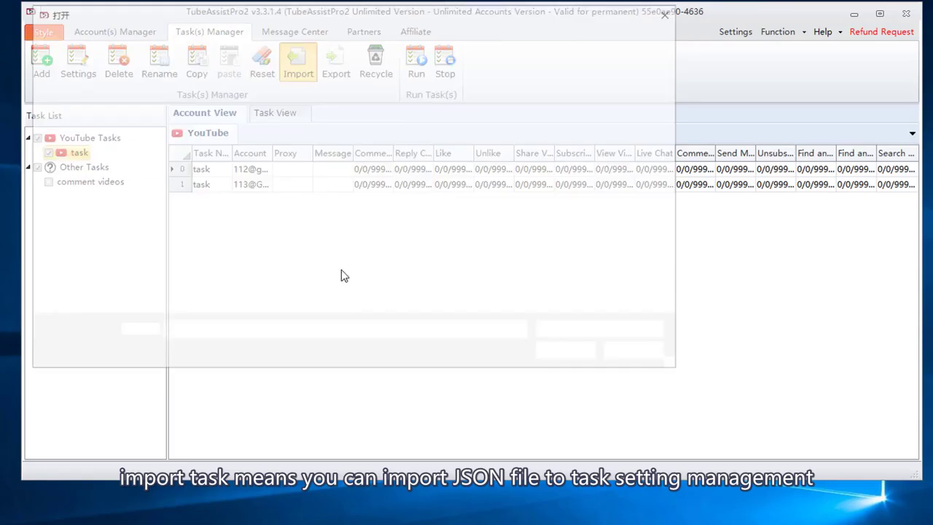
{"action": "left_click", "coordinate": [485, 117]}
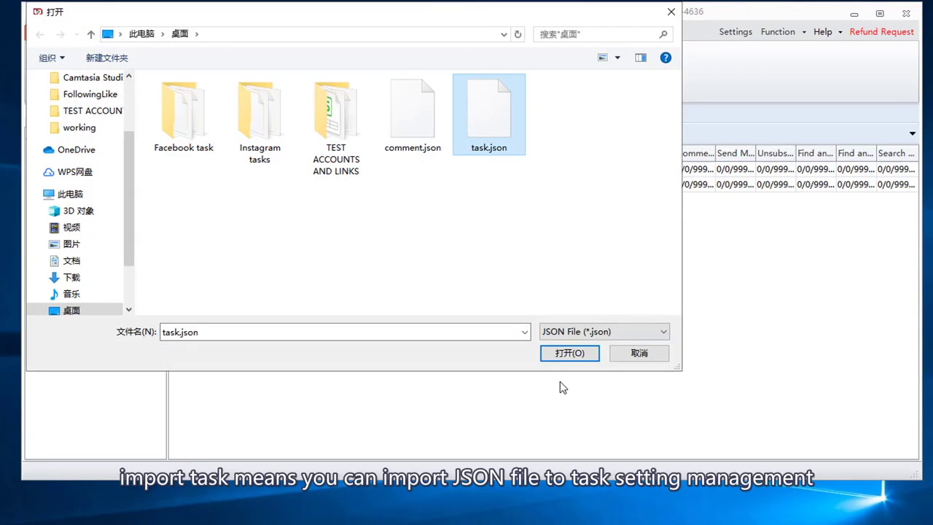
{"action": "left_click", "coordinate": [573, 355]}
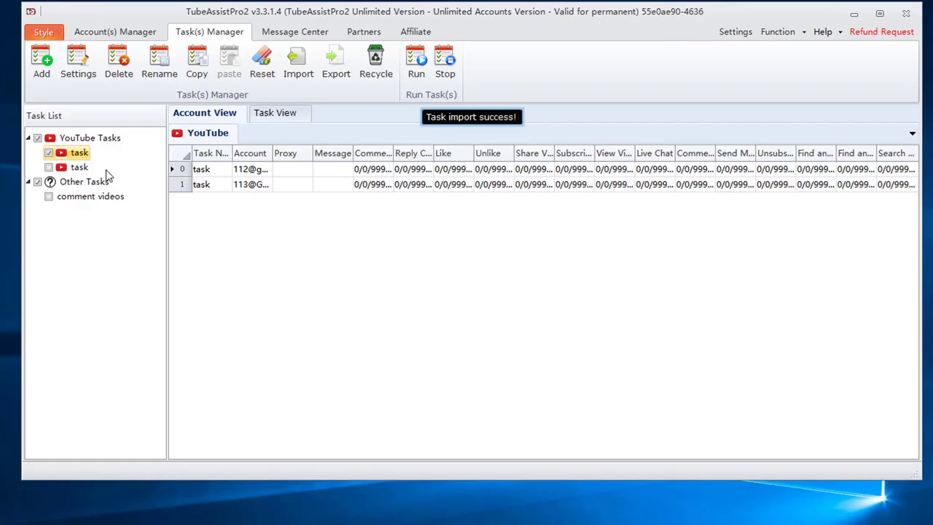
Delete the imported duplicate task so only the original task remains.
{"action": "left_click", "coordinate": [76, 168]}
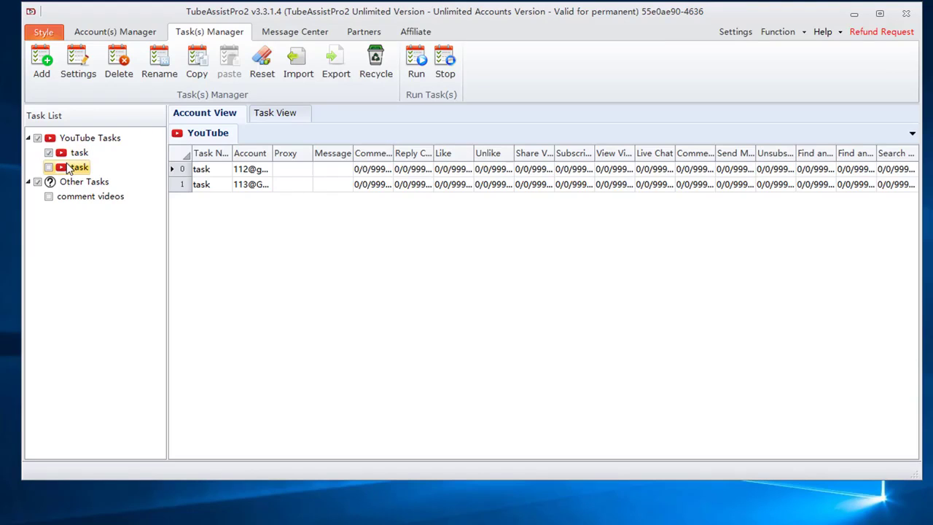
{"action": "right_click", "coordinate": [66, 169]}
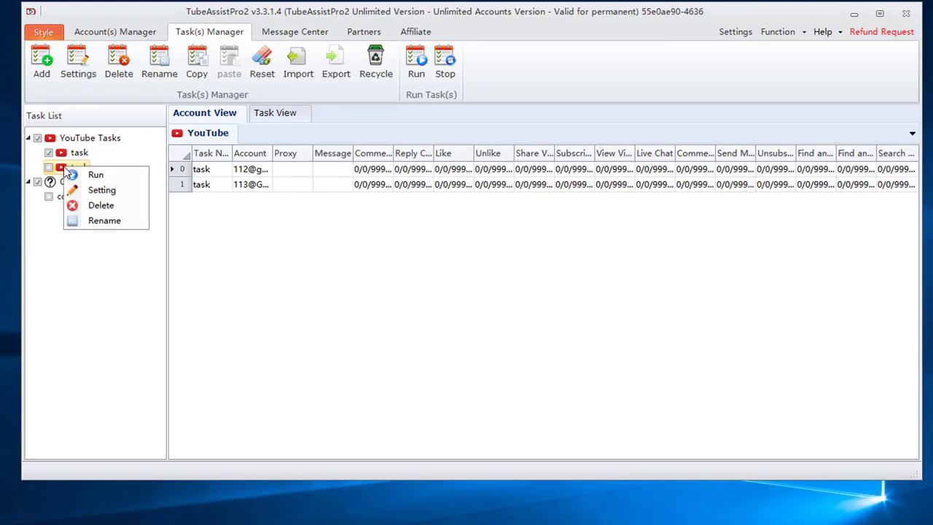
{"action": "left_click", "coordinate": [121, 76]}
{"action": "left_click", "coordinate": [119, 65]}
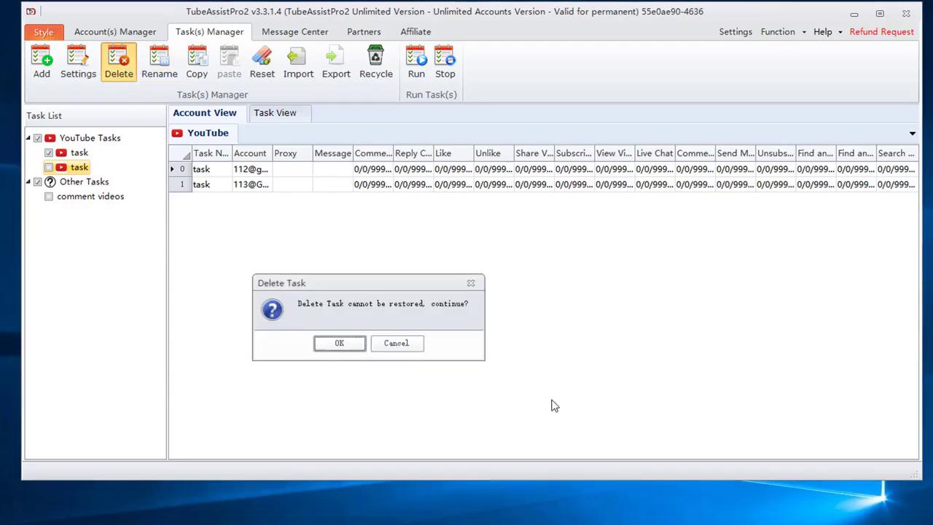
{"action": "left_click", "coordinate": [351, 352]}
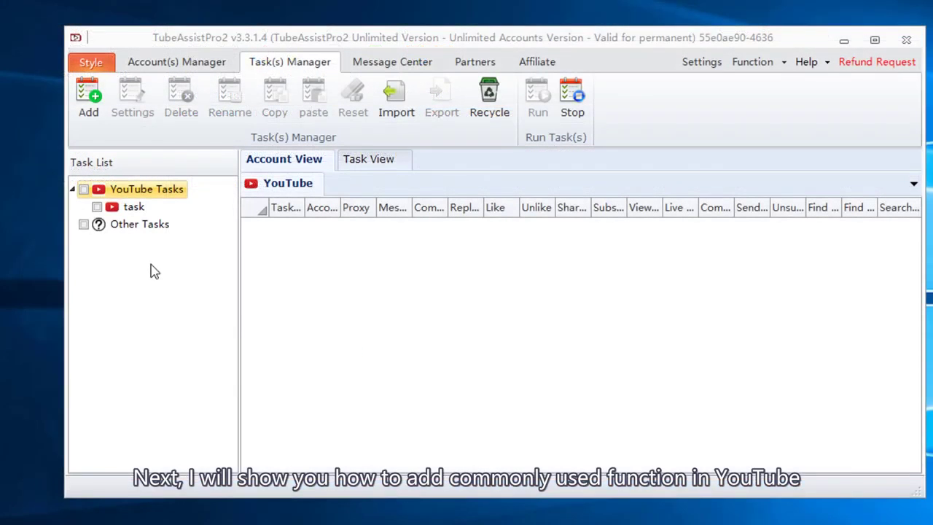
Create a new YouTube task named 'Comment videos'.
{"action": "left_click", "coordinate": [88, 102]}
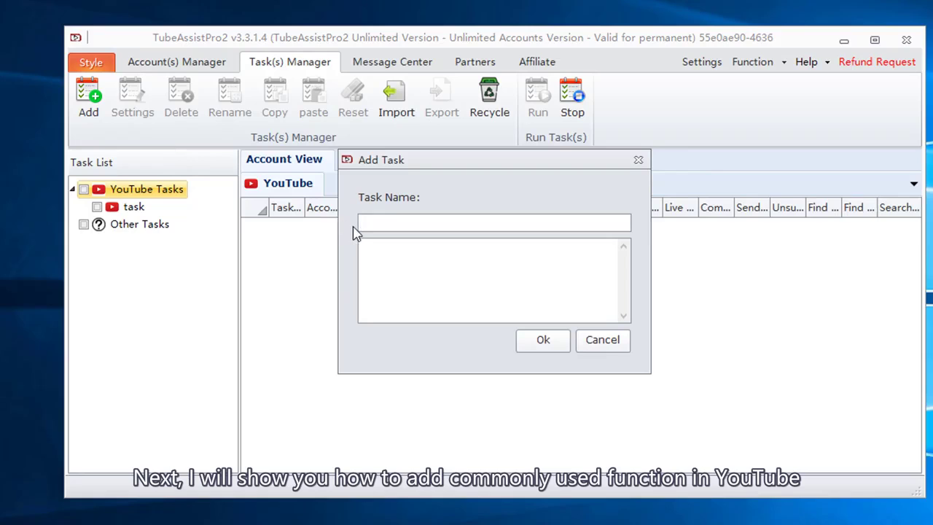
{"action": "type", "text": "Comment videos"}
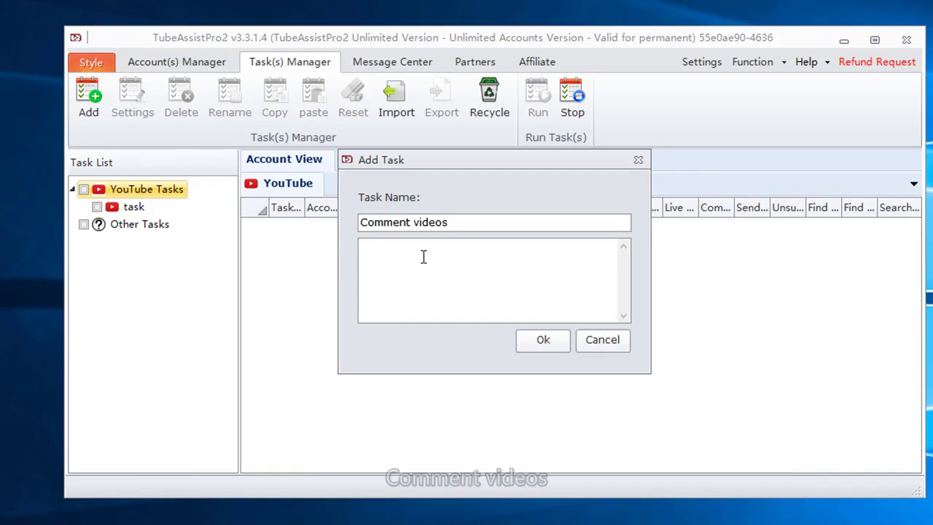
{"action": "left_click", "coordinate": [542, 341]}
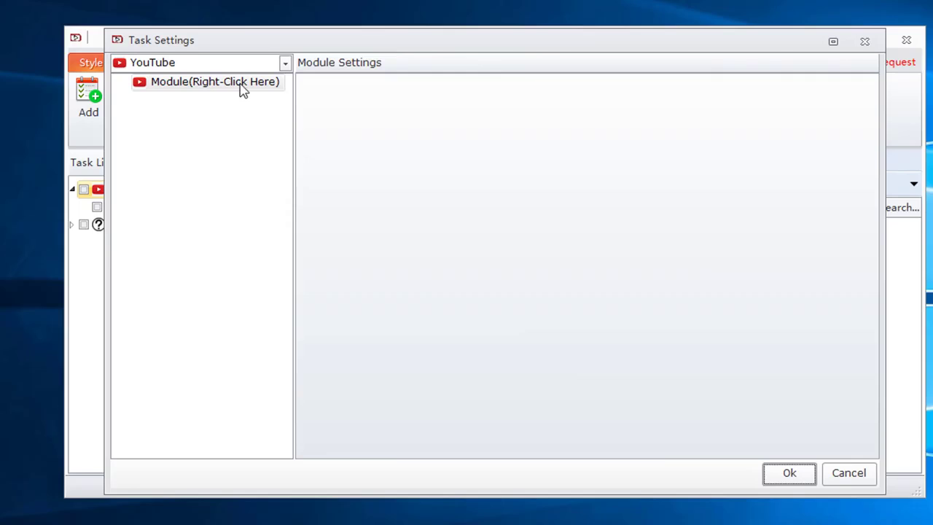
Add an Account module to the task using only the first YouTube account.
{"action": "left_click", "coordinate": [218, 82]}
{"action": "right_click", "coordinate": [245, 83]}
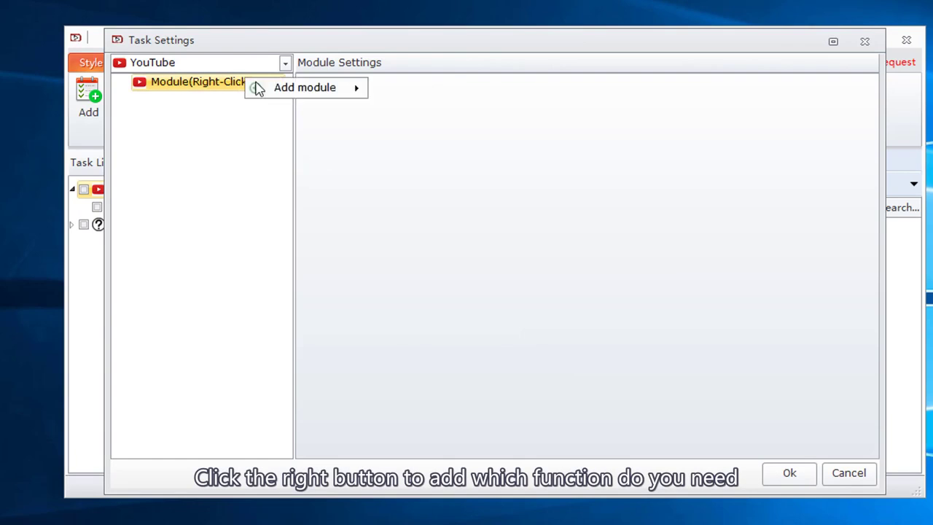
{"action": "mouse_move", "coordinate": [260, 89]}
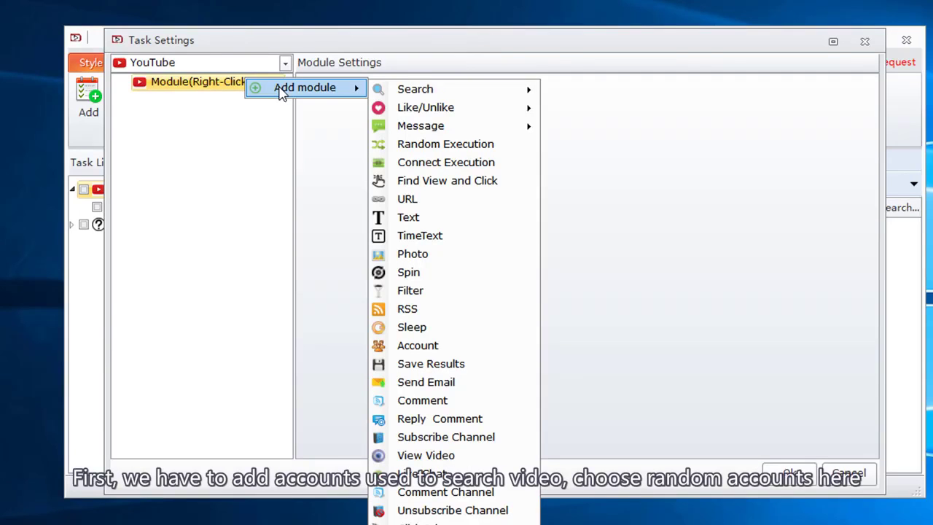
{"action": "left_click", "coordinate": [436, 347]}
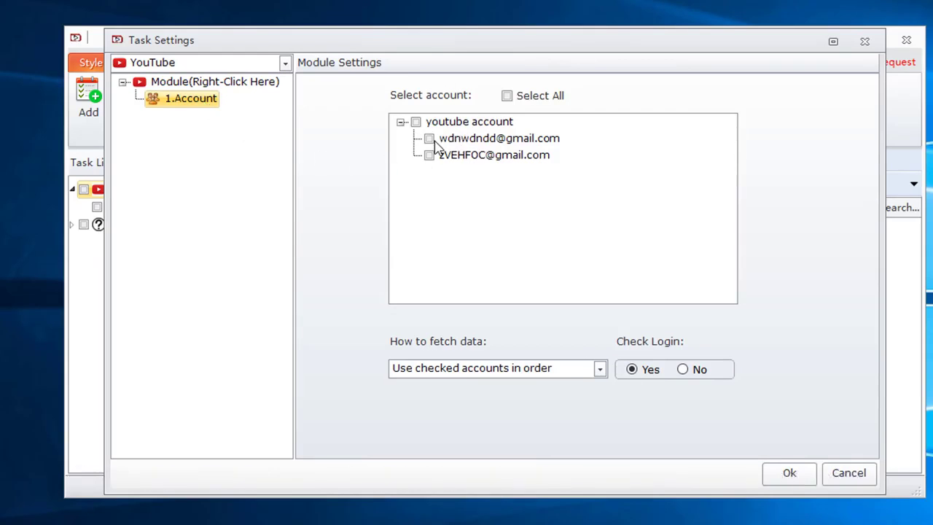
{"action": "left_click", "coordinate": [429, 139]}
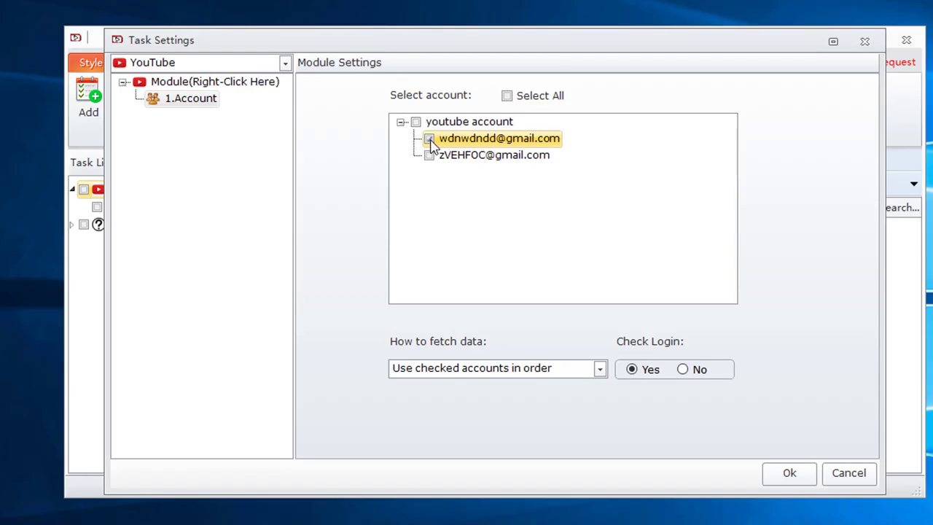
{"action": "left_click", "coordinate": [253, 86]}
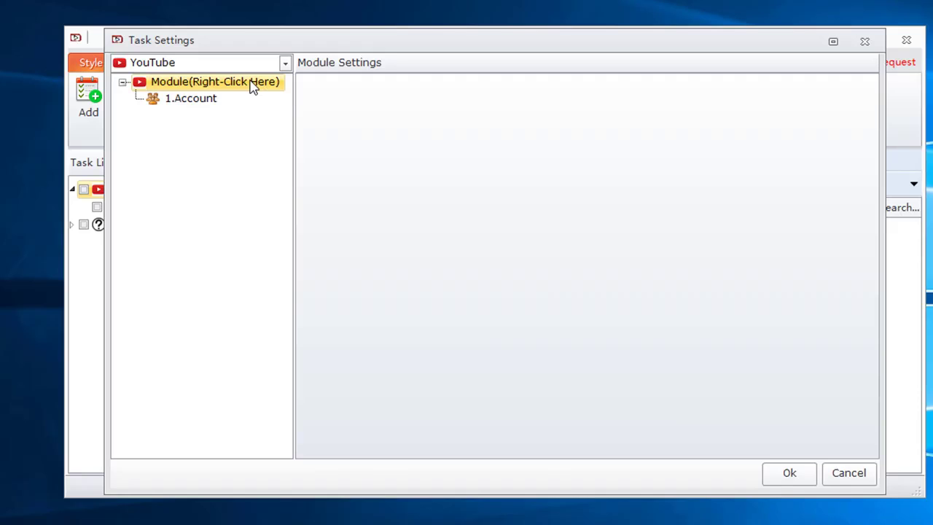
Append a 2.Comment module after 1.Account, then return to the Account module's settings.
{"action": "right_click", "coordinate": [253, 86]}
{"action": "mouse_move", "coordinate": [288, 99]}
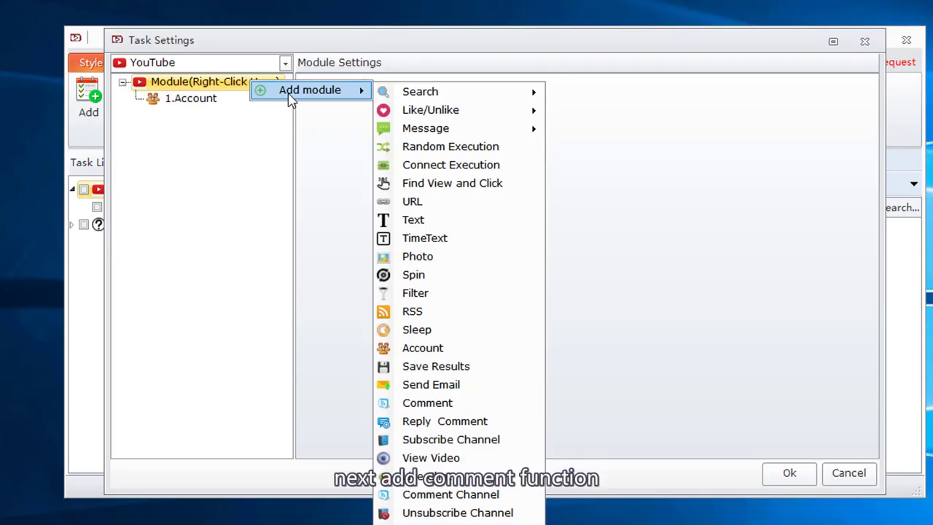
{"action": "left_click", "coordinate": [469, 403]}
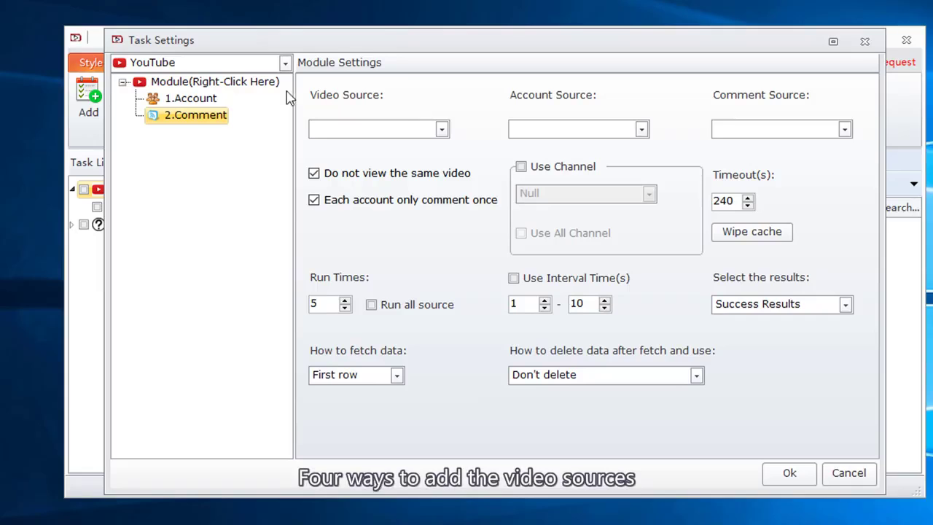
{"action": "left_click", "coordinate": [193, 98]}
Insert a 3.URL module and paste a YouTube video link into its list.
{"action": "right_click", "coordinate": [197, 100]}
{"action": "mouse_move", "coordinate": [221, 111]}
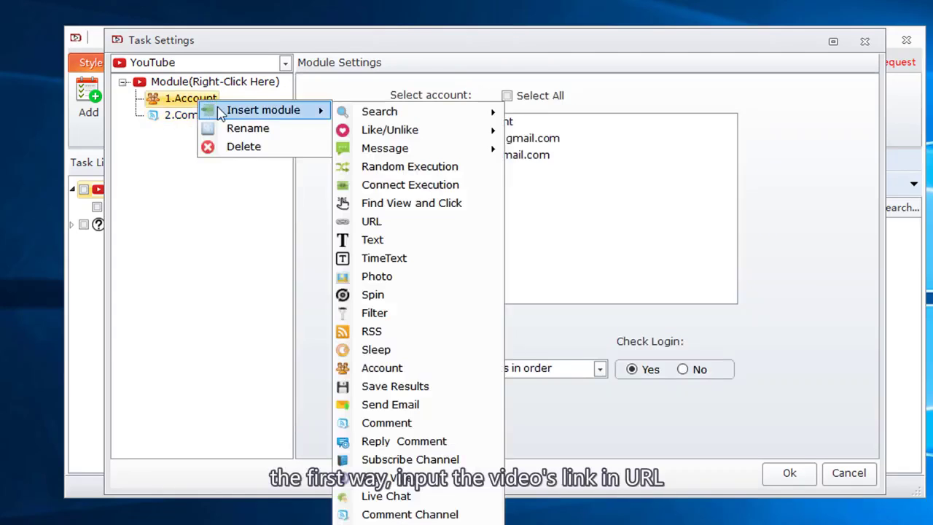
{"action": "left_click", "coordinate": [372, 221]}
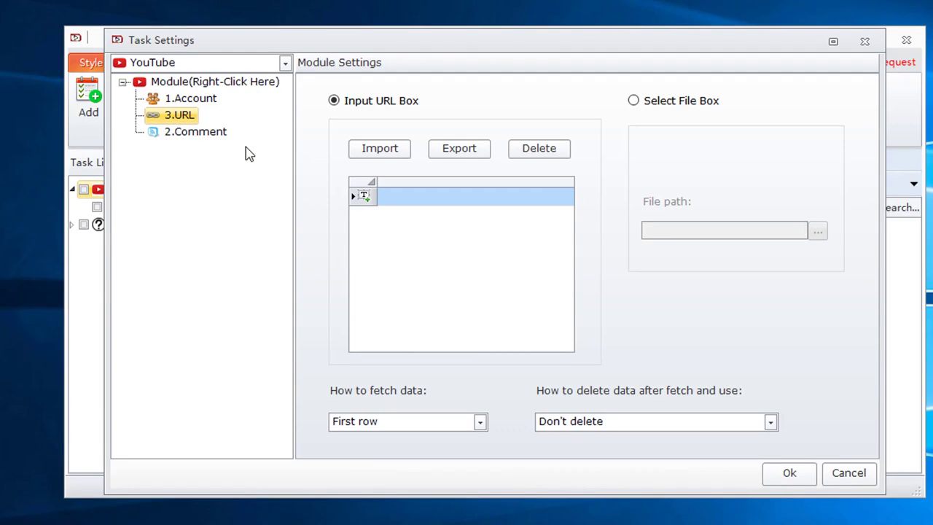
{"action": "left_click", "coordinate": [413, 203]}
{"action": "type", "text": "https://www.youtube.com/watch?v=aKAR5tLozhw"}
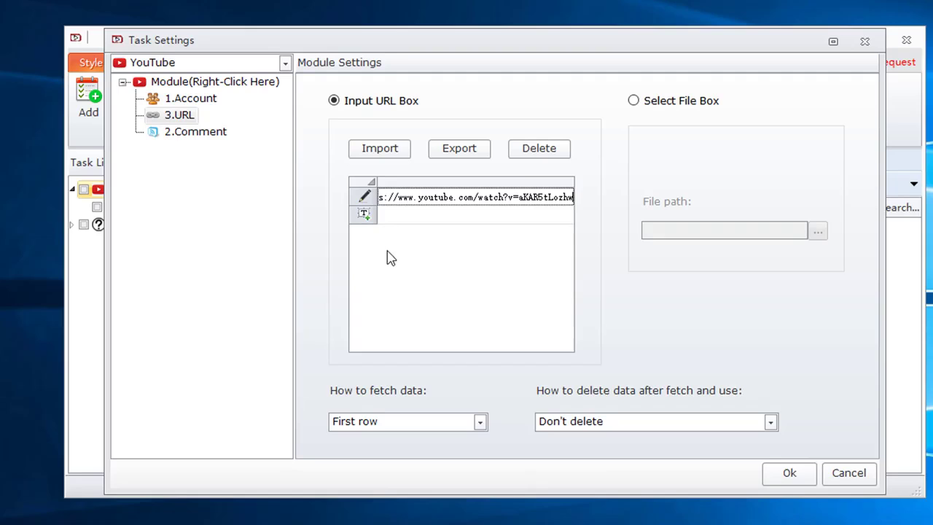
{"action": "left_click", "coordinate": [400, 153]}
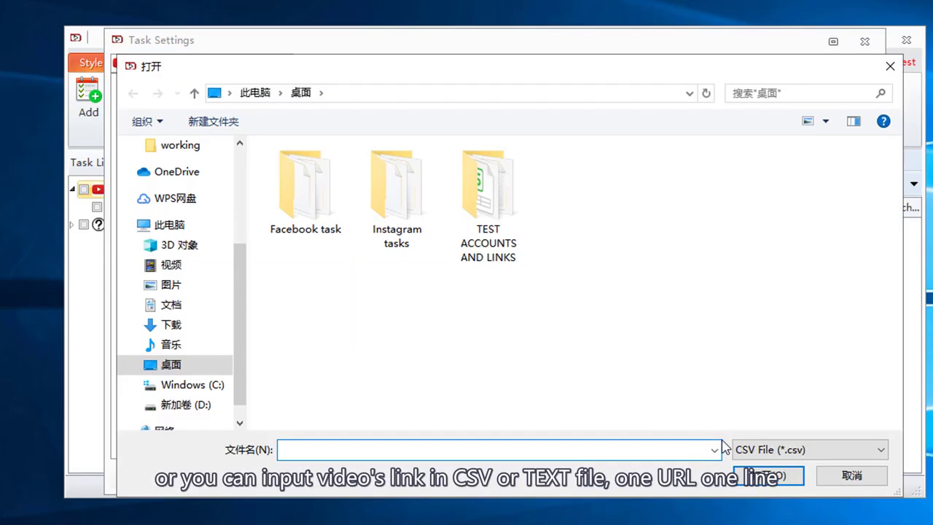
{"action": "left_click", "coordinate": [744, 451]}
{"action": "left_click", "coordinate": [772, 468]}
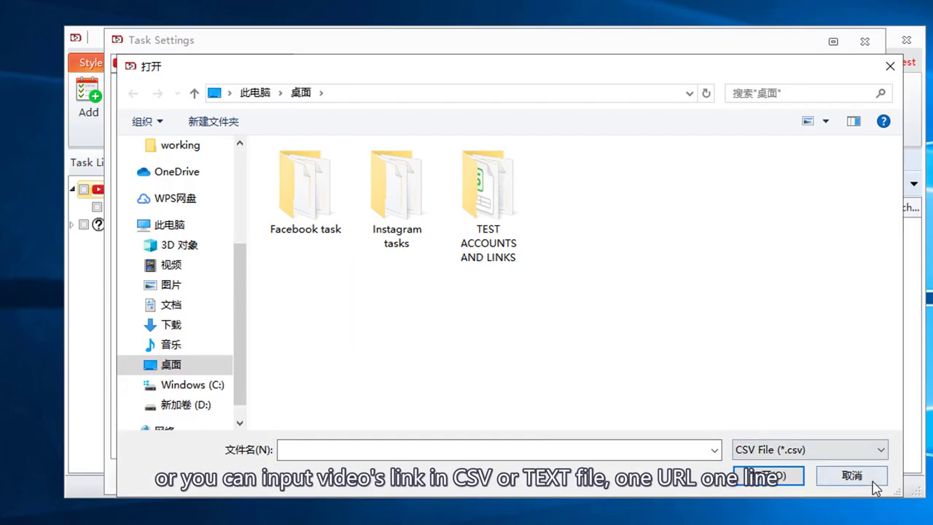
{"action": "left_click", "coordinate": [853, 475]}
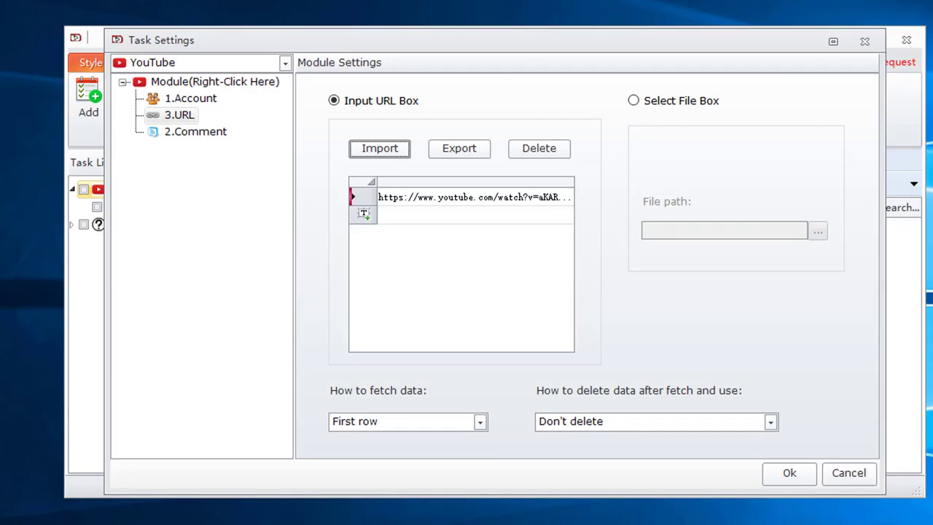
Set 2.Comment's Video Source to 3.URL.
{"action": "left_click", "coordinate": [202, 138]}
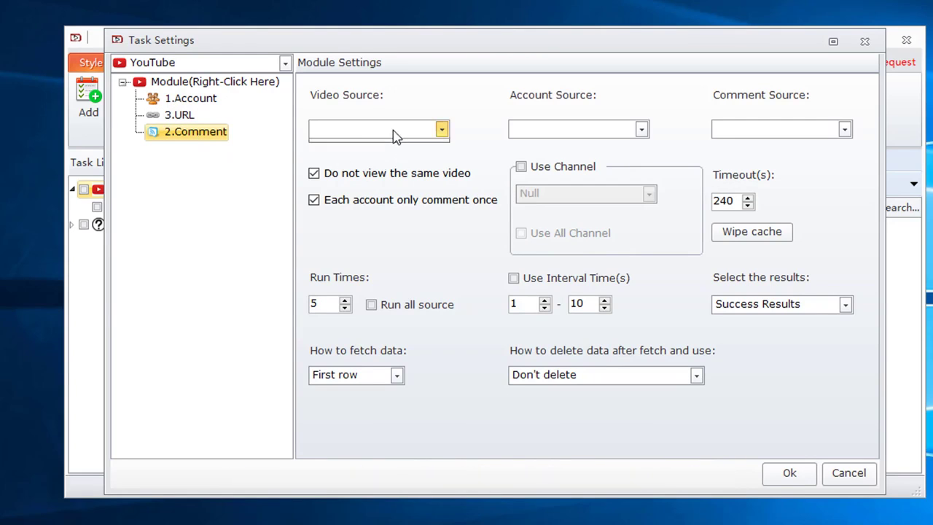
{"action": "left_click", "coordinate": [441, 129]}
{"action": "left_click", "coordinate": [375, 145]}
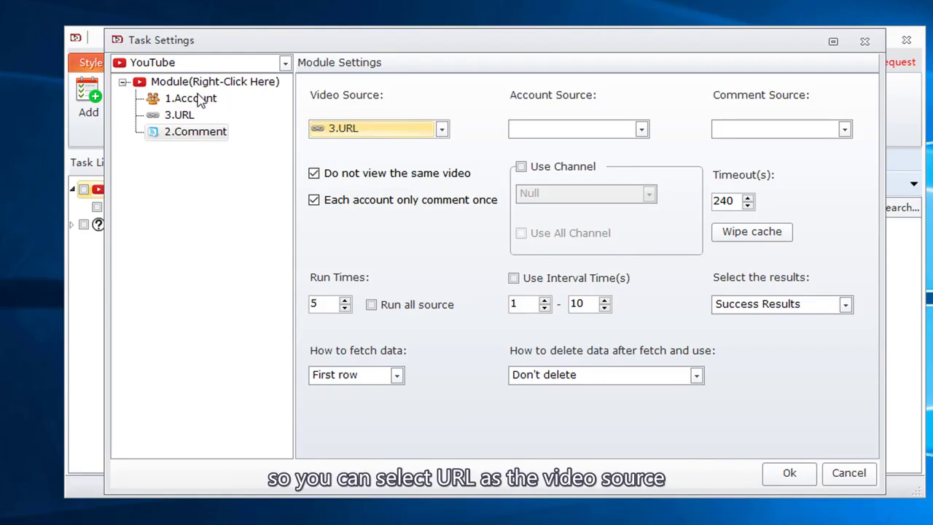
Insert a 4.Search module with 1.Account as its Account Source, keyword left empty.
{"action": "right_click", "coordinate": [179, 114]}
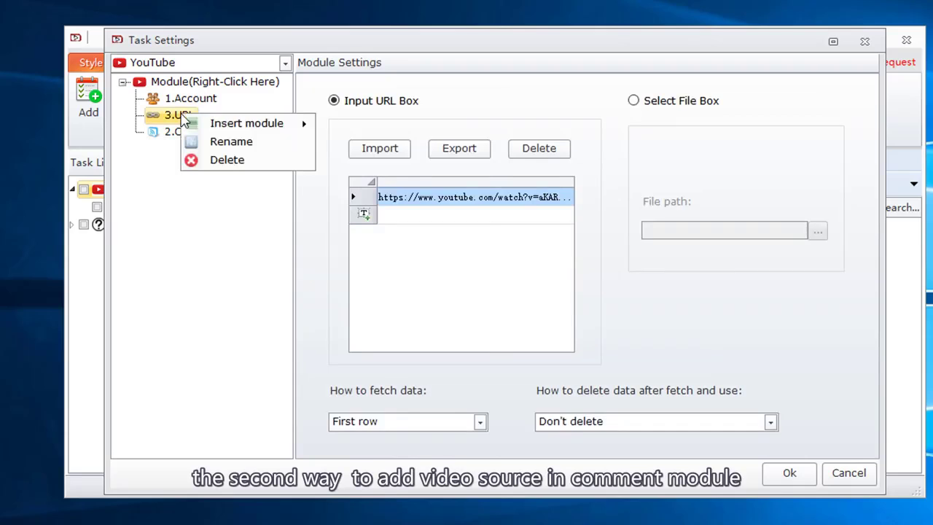
{"action": "mouse_move", "coordinate": [211, 124]}
{"action": "mouse_move", "coordinate": [348, 126]}
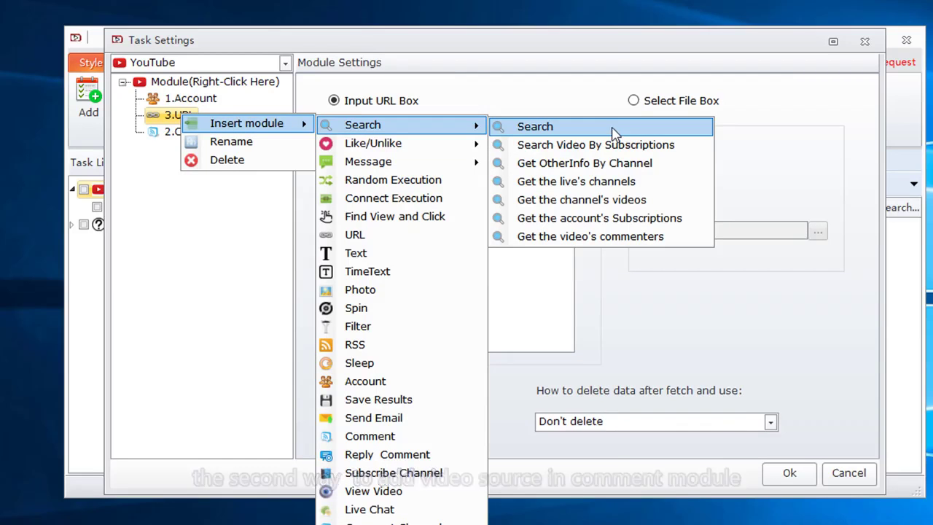
{"action": "left_click", "coordinate": [615, 128]}
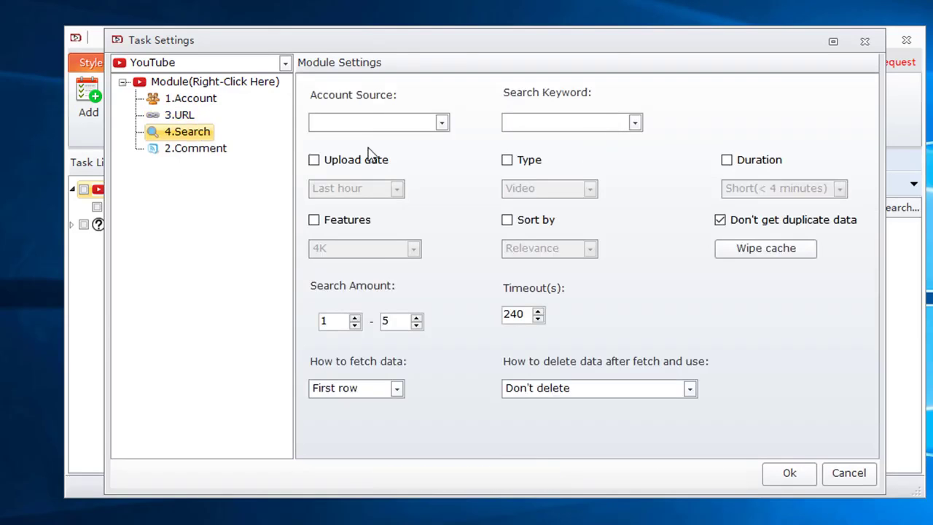
{"action": "left_click", "coordinate": [354, 122]}
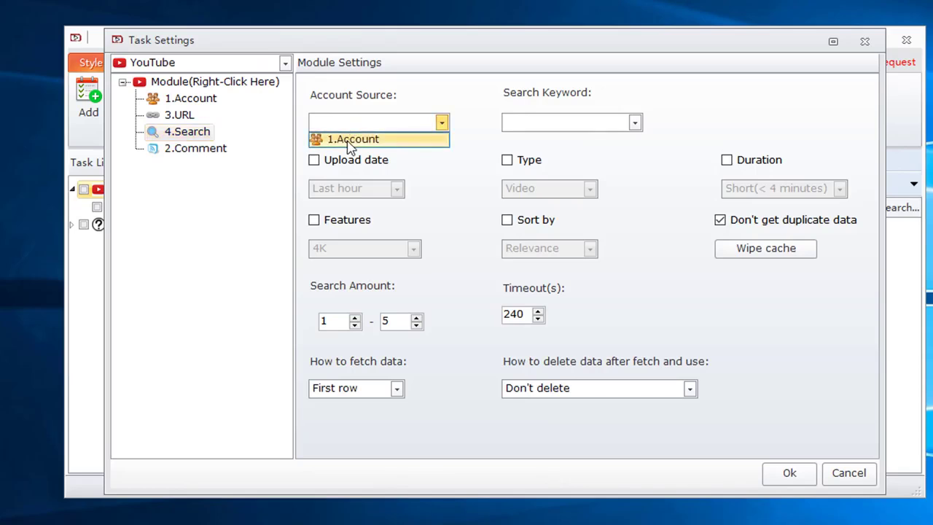
{"action": "left_click", "coordinate": [349, 139]}
{"action": "left_click", "coordinate": [521, 128]}
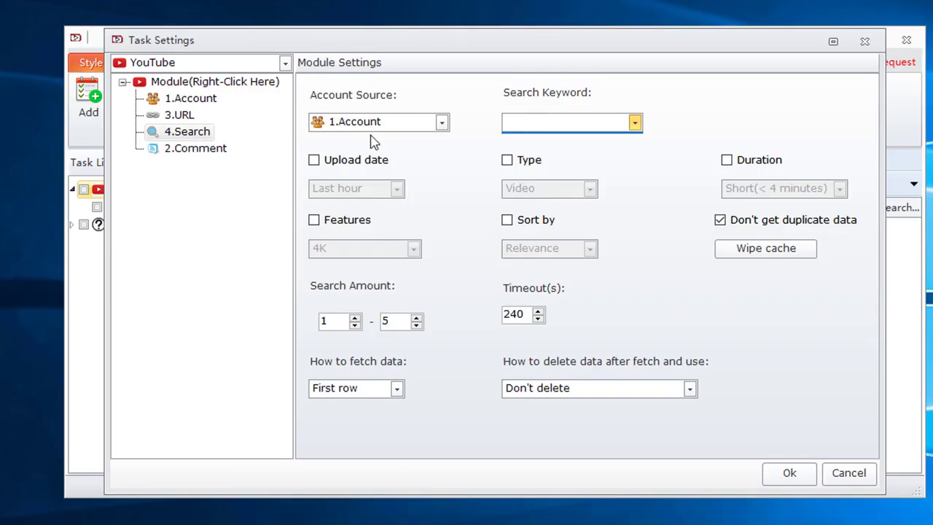
Insert a Text module below 3.URL and enter the keyword 'auto comment'.
{"action": "right_click", "coordinate": [187, 116]}
{"action": "mouse_move", "coordinate": [205, 130]}
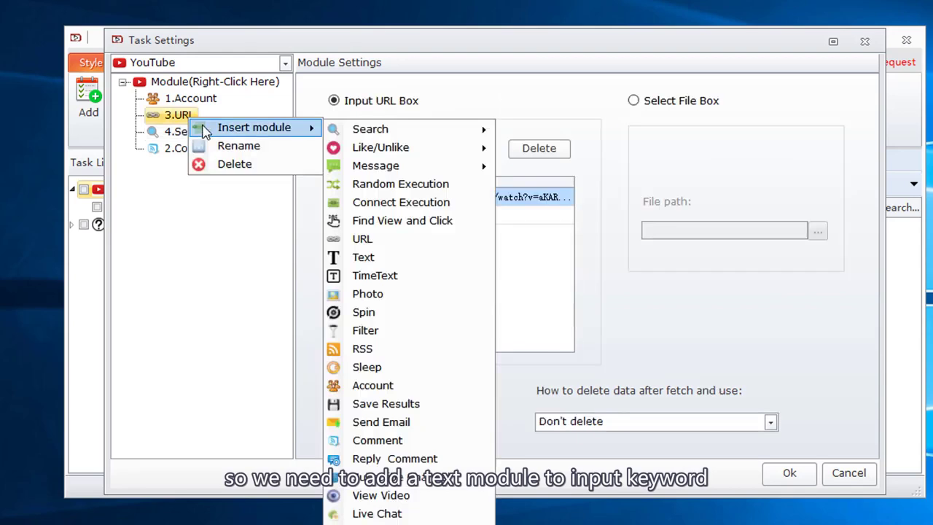
{"action": "left_click", "coordinate": [392, 258]}
{"action": "left_click", "coordinate": [397, 241]}
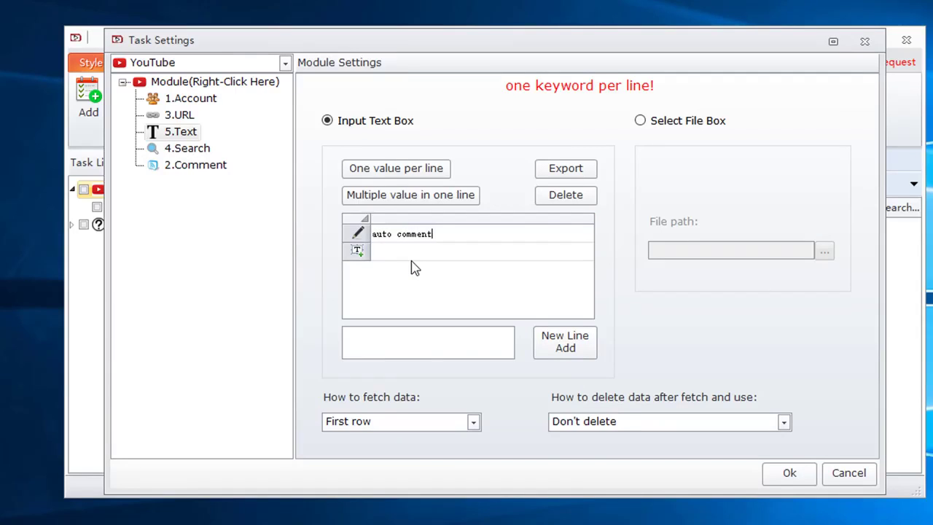
{"action": "left_click", "coordinate": [477, 233]}
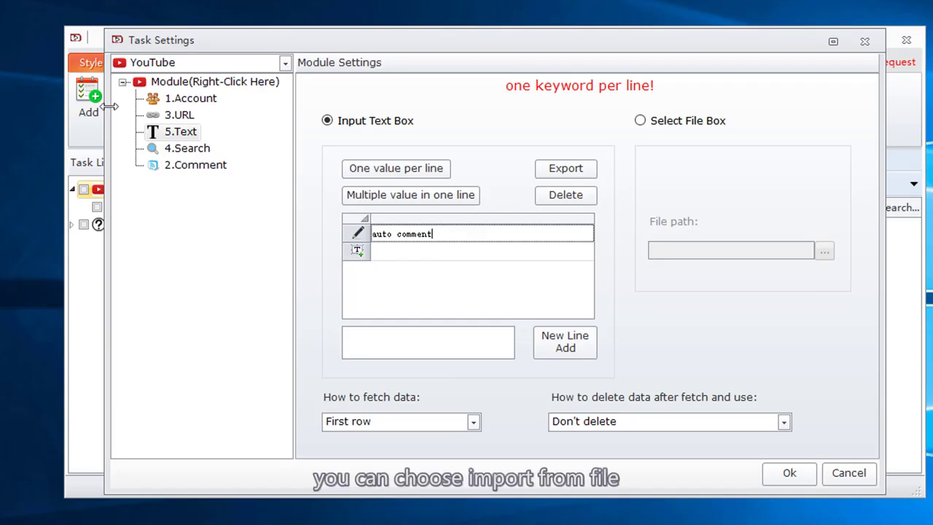
Open the CSV and text-file keyword import dialogs, cancelling both without importing.
{"action": "left_click", "coordinate": [415, 172]}
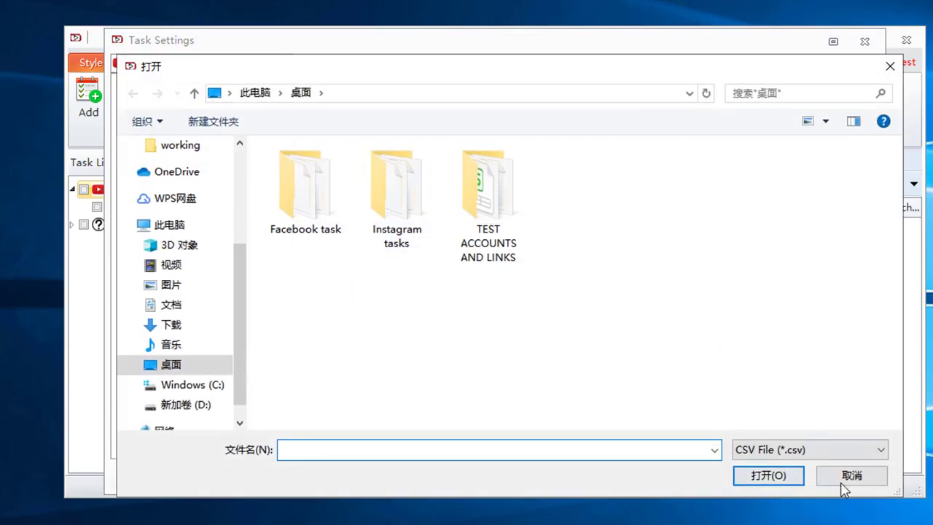
{"action": "left_click", "coordinate": [848, 475]}
{"action": "left_click", "coordinate": [375, 198]}
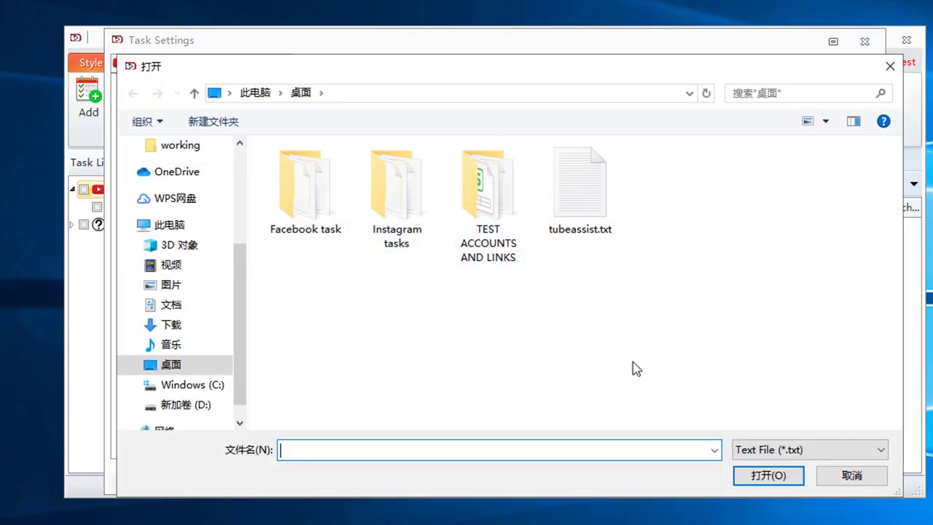
{"action": "left_click", "coordinate": [878, 478]}
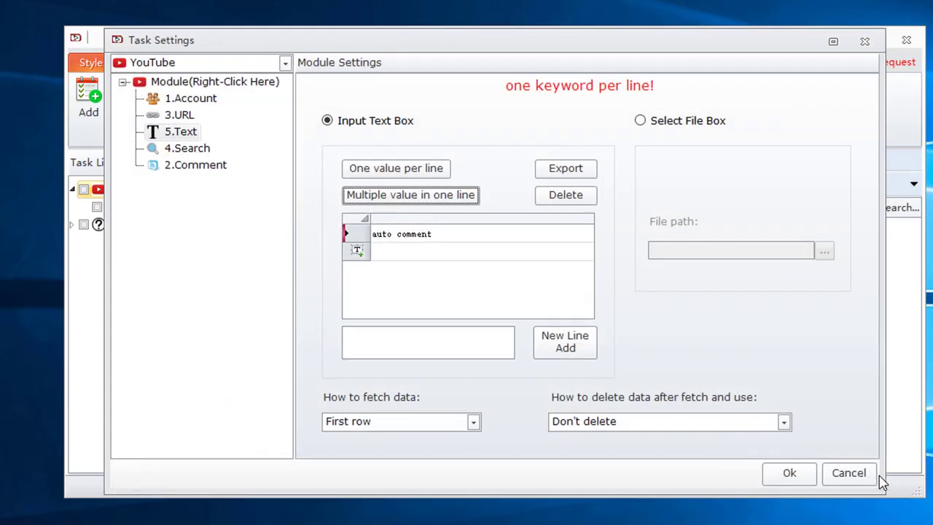
Have 4.Search take keywords from 5.Text, sorting results by relevance with the chosen filters.
{"action": "left_click", "coordinate": [188, 149]}
{"action": "left_click", "coordinate": [554, 122]}
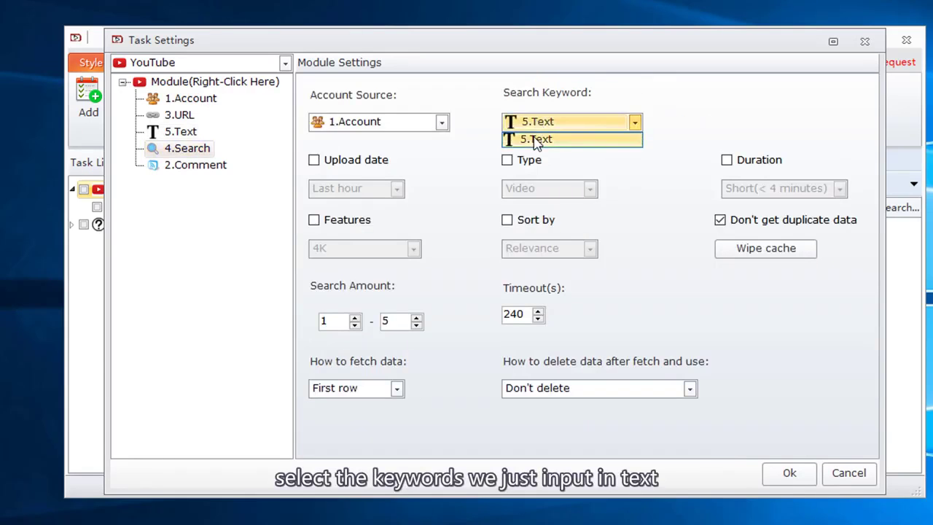
{"action": "left_click", "coordinate": [536, 139]}
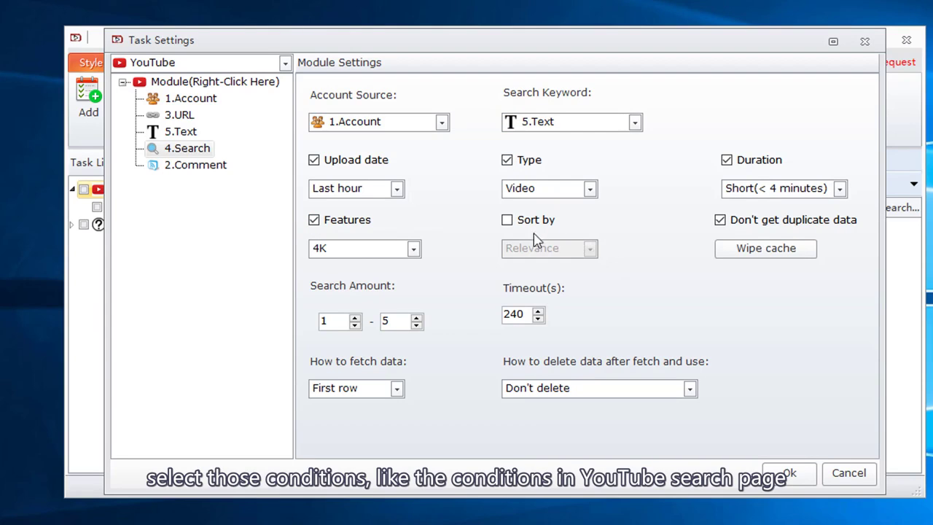
{"action": "left_click", "coordinate": [515, 222]}
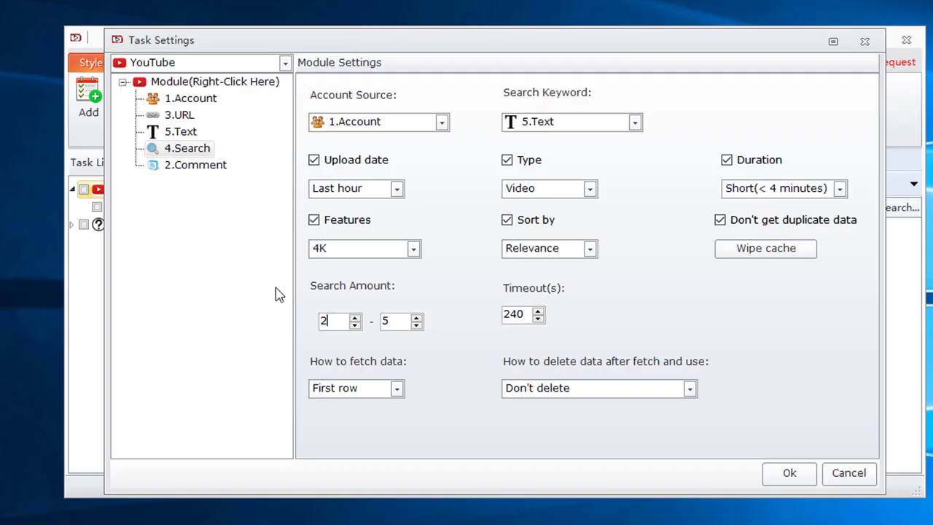
{"action": "left_click", "coordinate": [222, 166]}
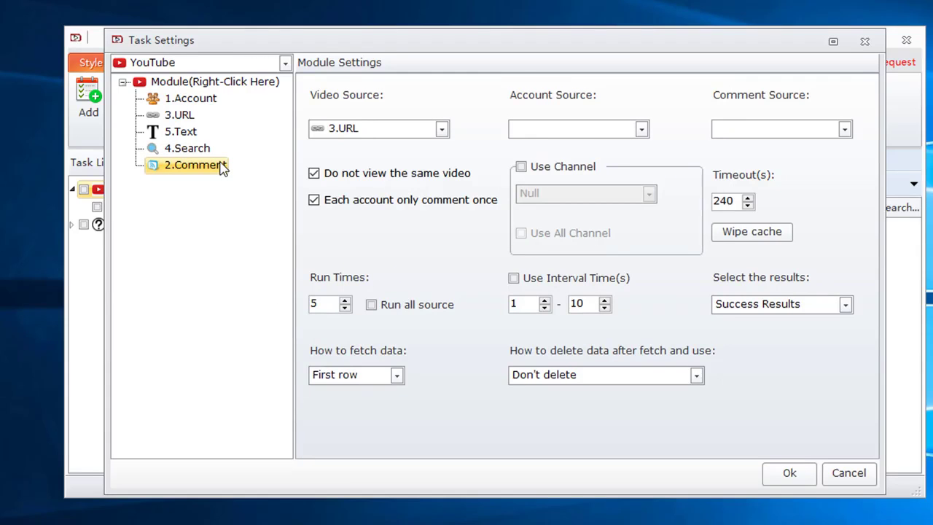
Switch 2.Comment's Video Source from 3.URL to 4.Search, then select 4.Search.
{"action": "left_click", "coordinate": [439, 129]}
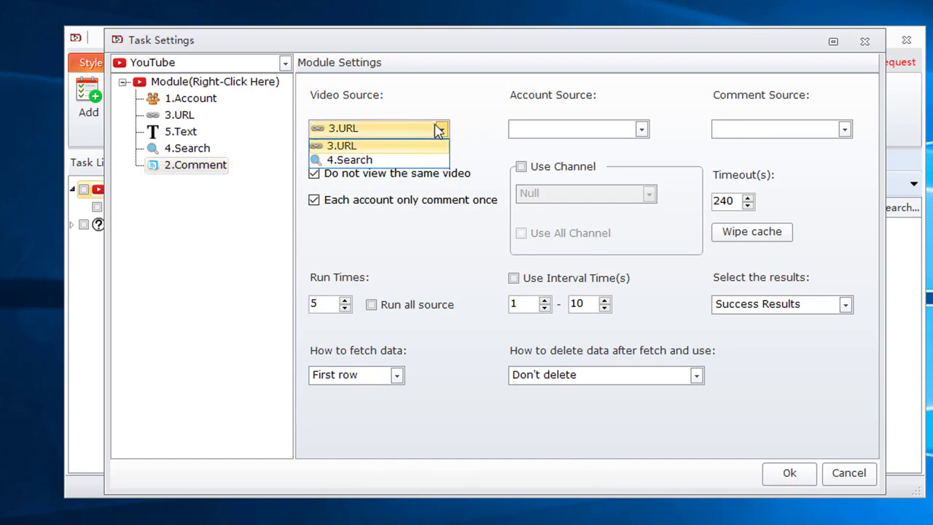
{"action": "left_click", "coordinate": [370, 160]}
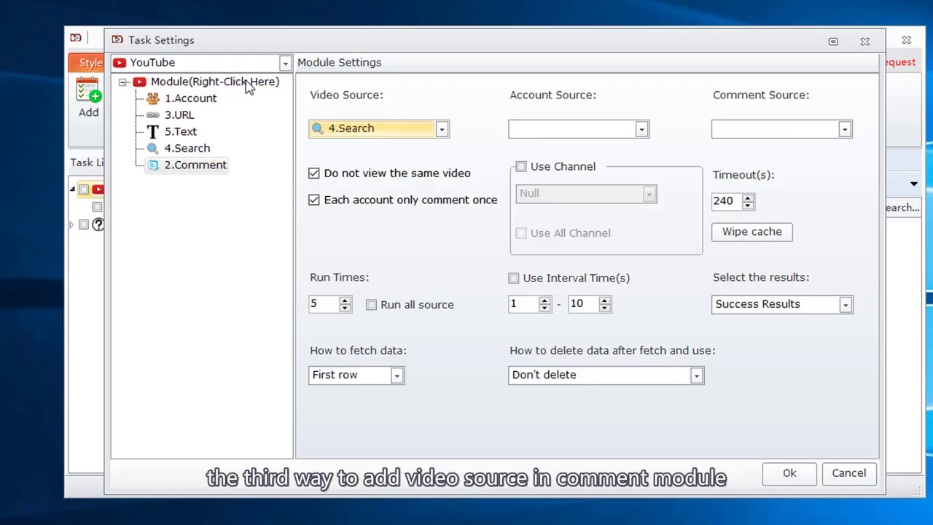
{"action": "left_click", "coordinate": [187, 148]}
Insert a 7.Get the channel's videos module after 4.Search, using 1.Account as Account Source.
{"action": "right_click", "coordinate": [182, 148]}
{"action": "mouse_move", "coordinate": [219, 161]}
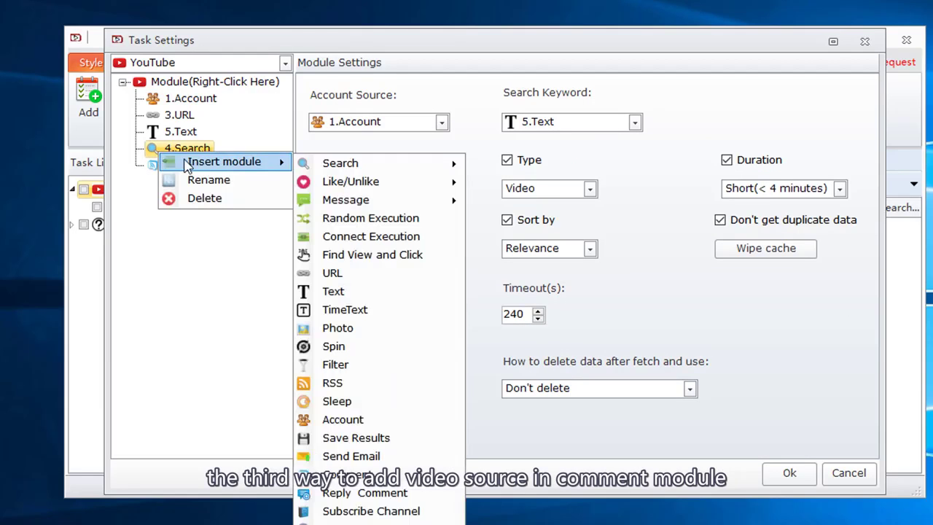
{"action": "mouse_move", "coordinate": [426, 166]}
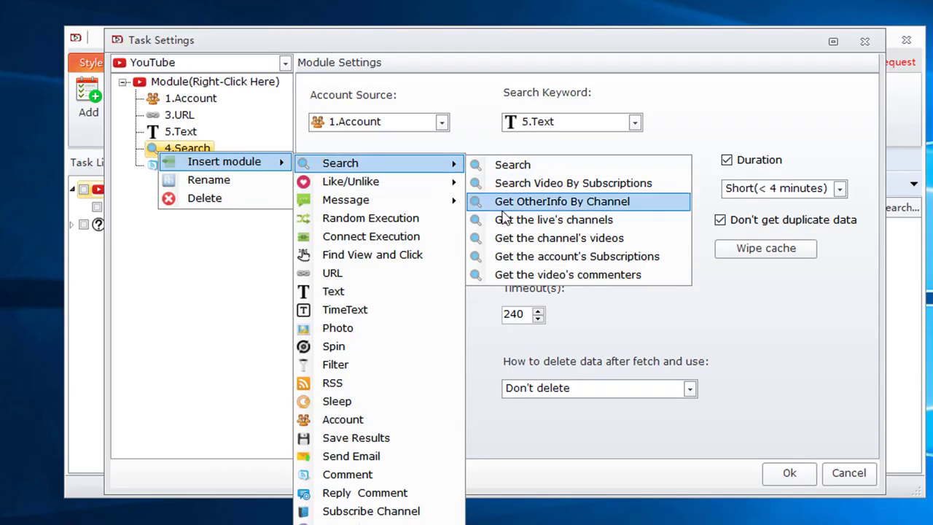
{"action": "left_click", "coordinate": [501, 247]}
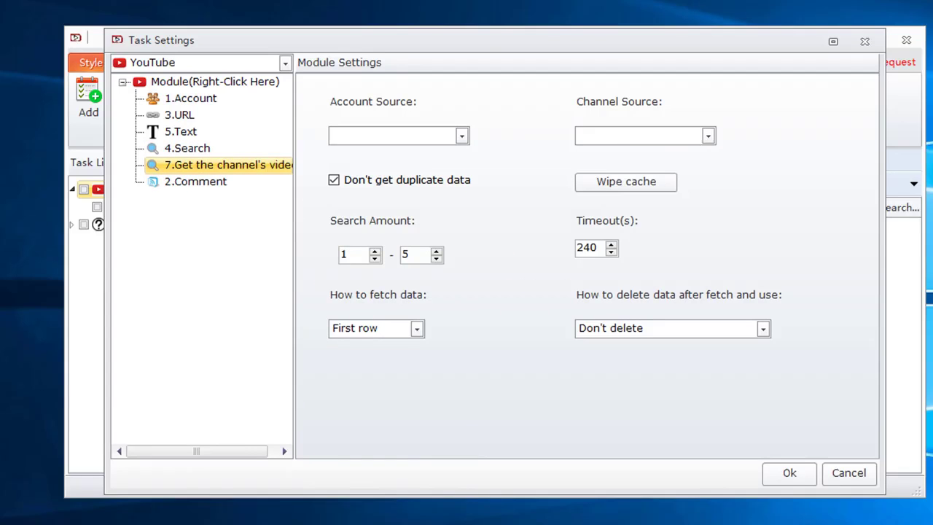
{"action": "left_click", "coordinate": [354, 135]}
{"action": "left_click", "coordinate": [356, 151]}
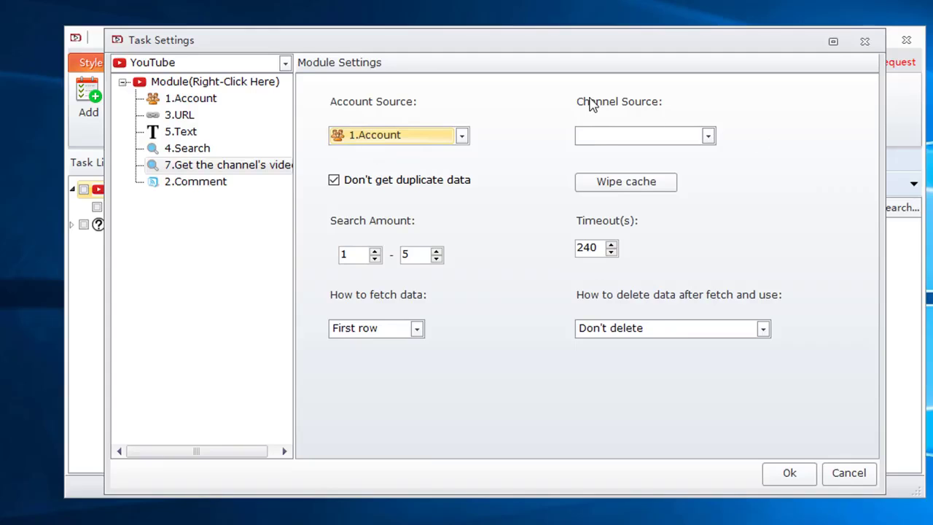
{"action": "left_click", "coordinate": [594, 136]}
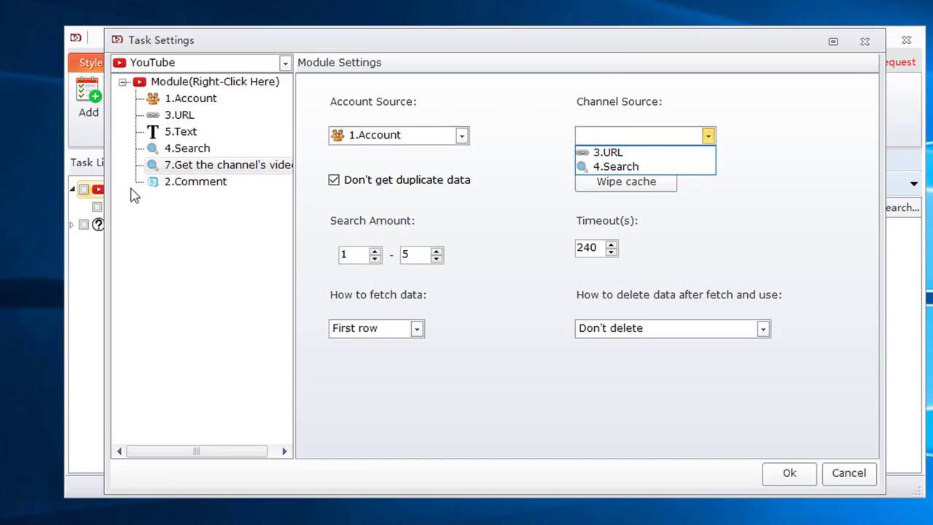
{"action": "left_click", "coordinate": [220, 182]}
Insert a URL module and rename it 8.URL(channel link).
{"action": "left_click", "coordinate": [198, 151]}
{"action": "right_click", "coordinate": [197, 150]}
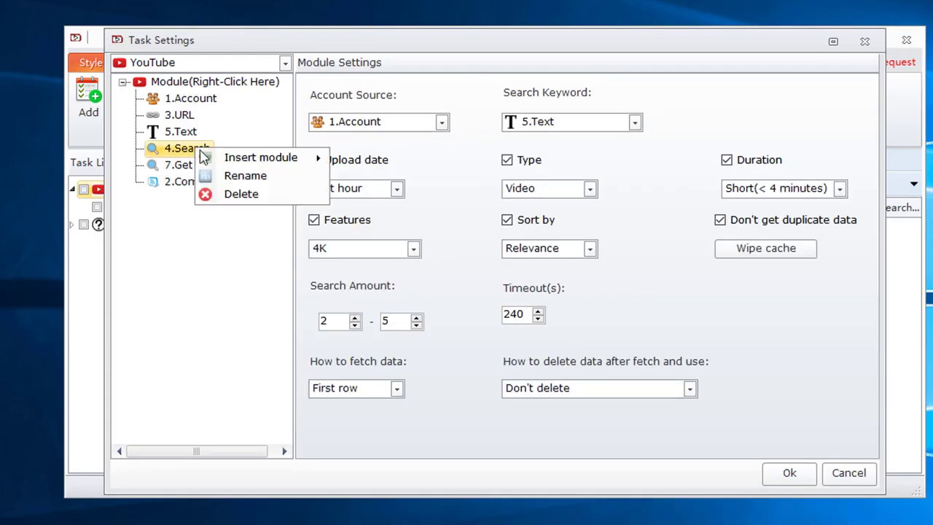
{"action": "mouse_move", "coordinate": [209, 158]}
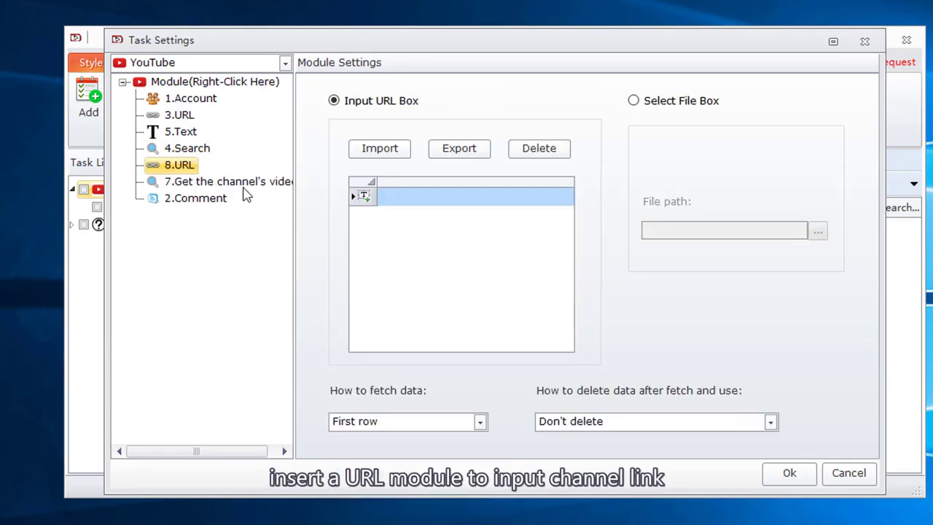
{"action": "right_click", "coordinate": [196, 169]}
{"action": "left_click", "coordinate": [240, 194]}
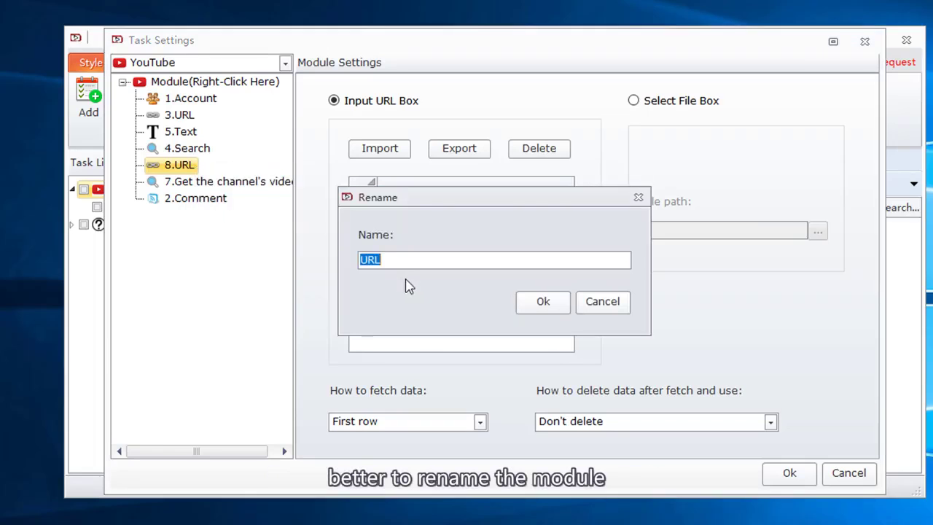
{"action": "left_click", "coordinate": [393, 263]}
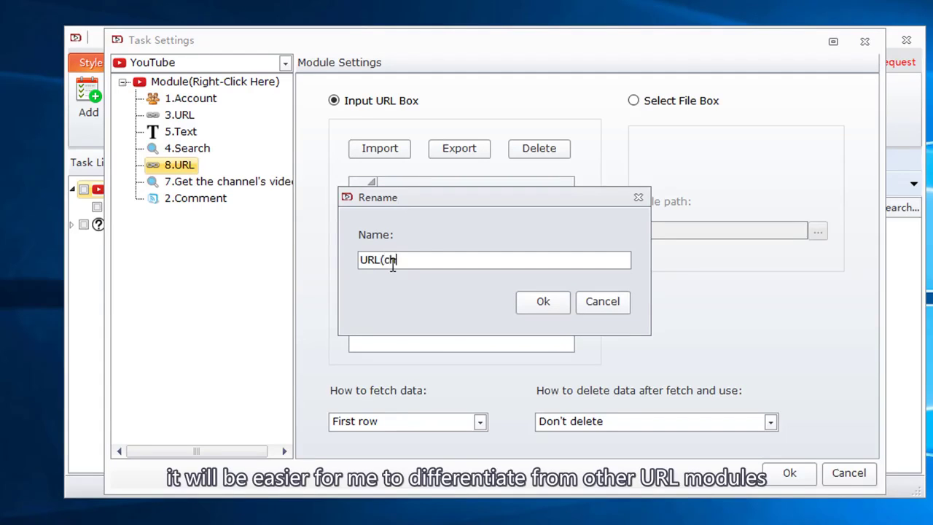
{"action": "type", "text": "(channel link"}
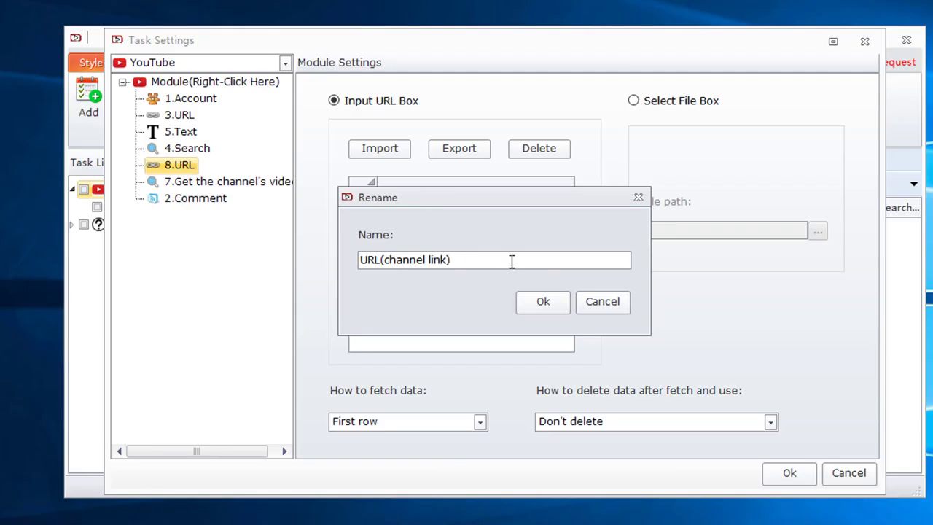
{"action": "left_click", "coordinate": [550, 303]}
Paste the YouTube channel link into two rows of its URL list.
{"action": "left_click", "coordinate": [211, 188]}
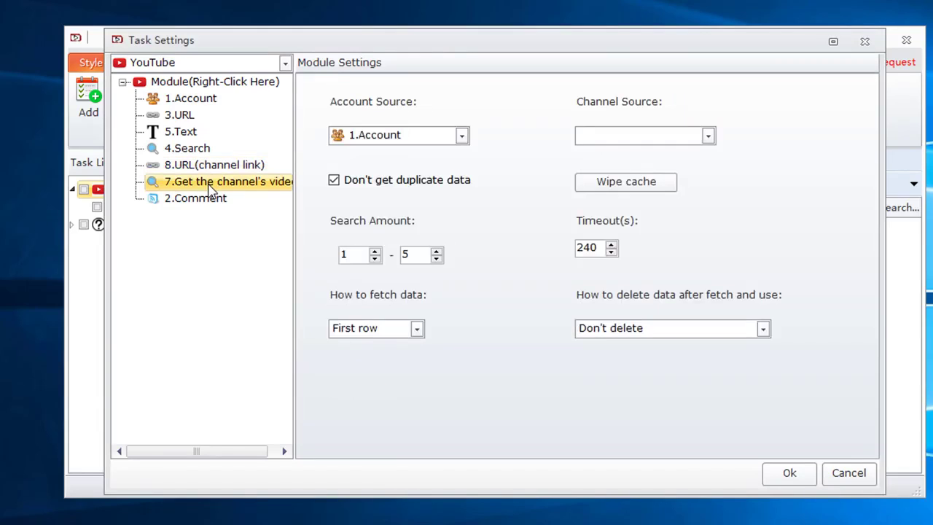
{"action": "left_click", "coordinate": [214, 165]}
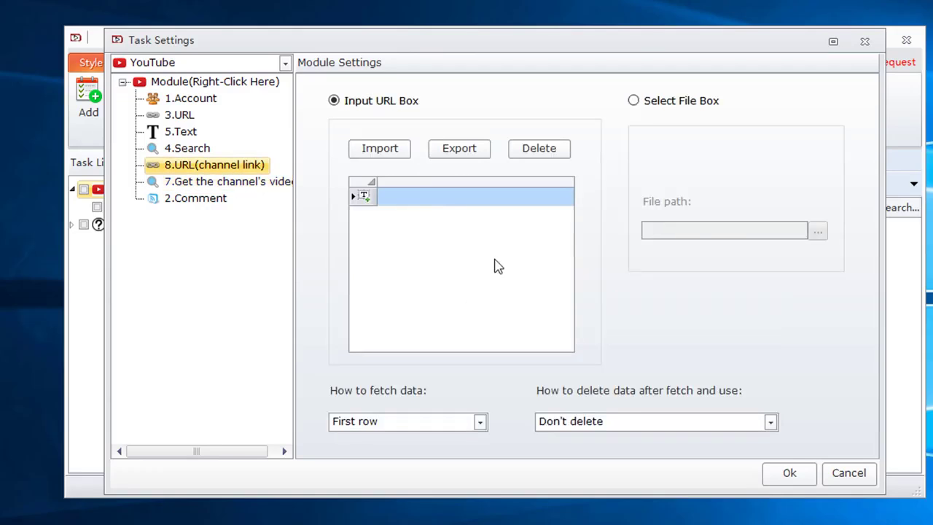
{"action": "left_click", "coordinate": [444, 204]}
{"action": "key", "text": "ctrl+v"}
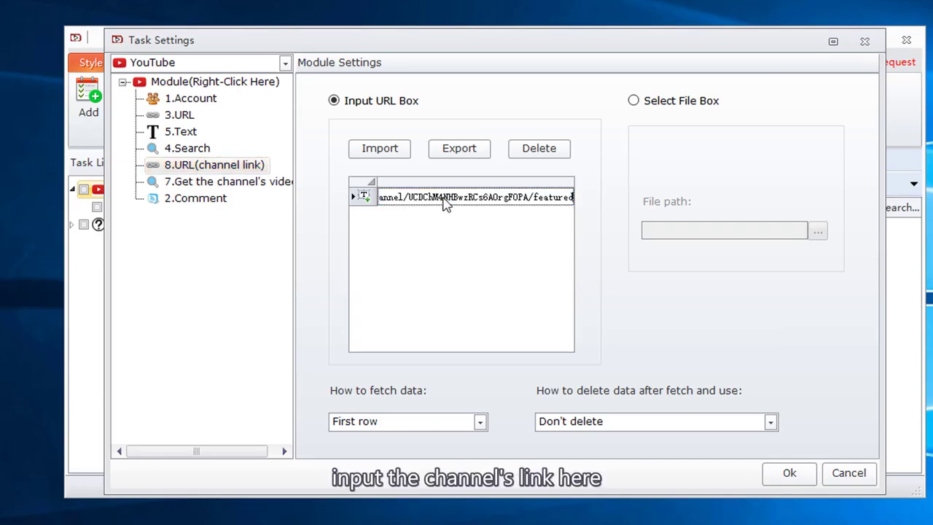
{"action": "left_click", "coordinate": [397, 219]}
{"action": "type", "text": "https://www.youtube.com/channel/UCDChM4NHBwzRCs6AOrgFOPA/featured"}
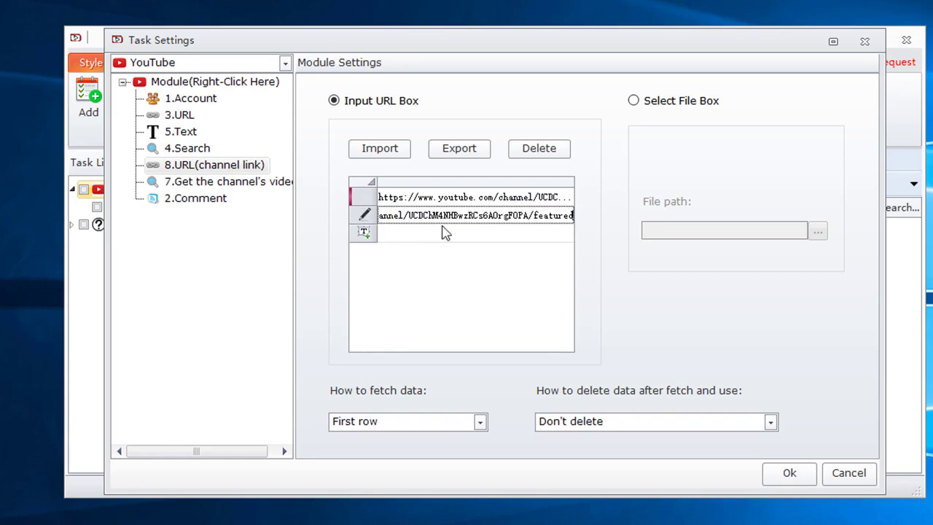
{"action": "left_click", "coordinate": [411, 231]}
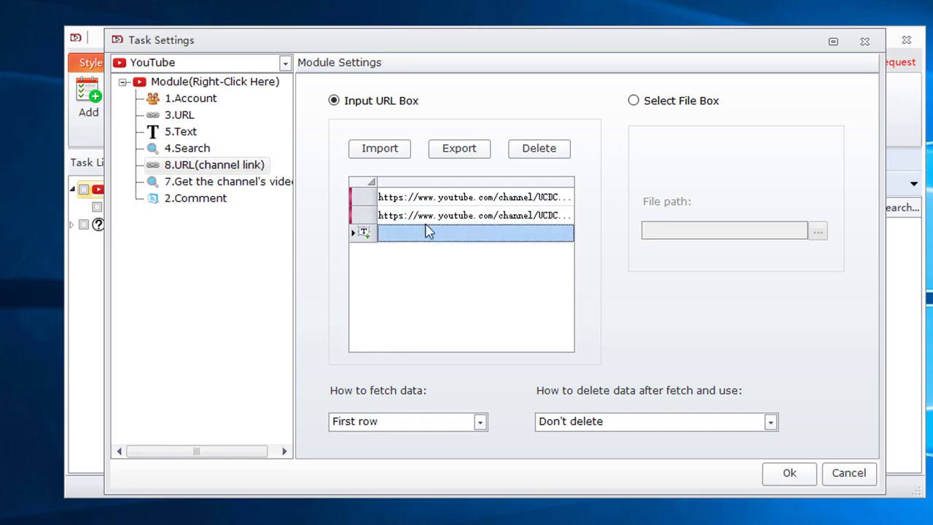
Set 7.Get the channel's videos Channel Source to 8.URL(channel link), Search Amount 1–10.
{"action": "left_click", "coordinate": [215, 183]}
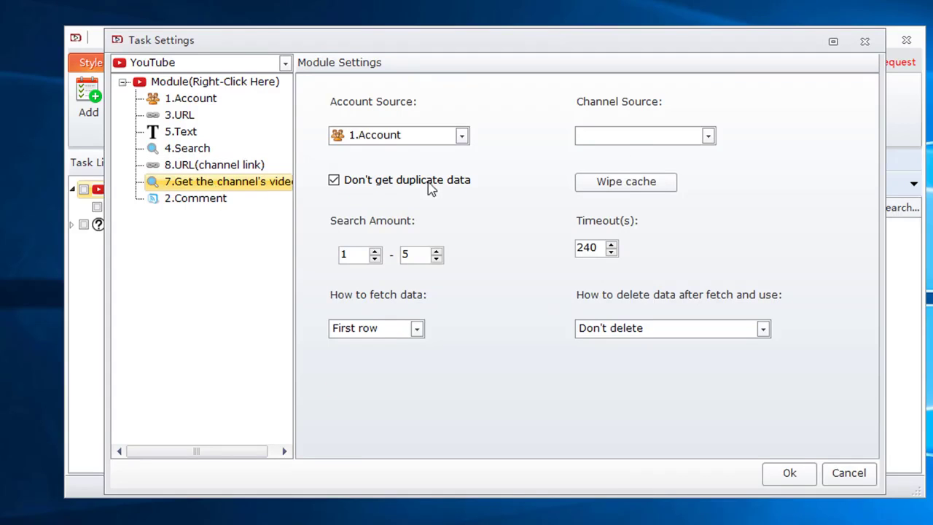
{"action": "left_click", "coordinate": [623, 137]}
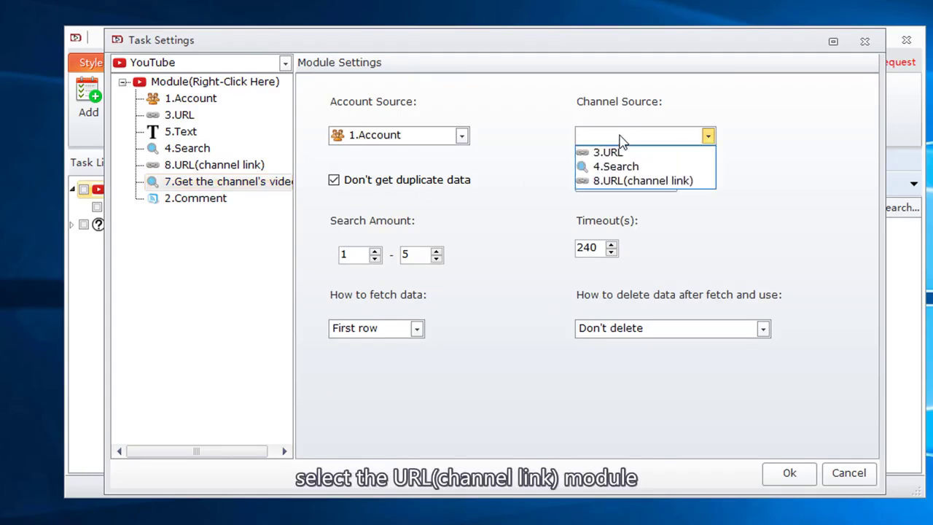
{"action": "left_click", "coordinate": [611, 180]}
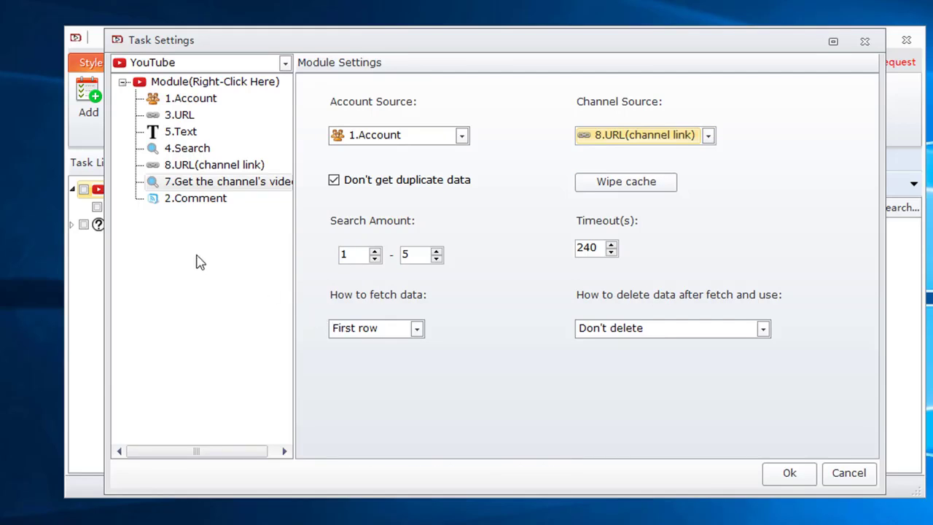
{"action": "left_click_drag", "start_coordinate": [348, 254], "coordinate": [337, 261]}
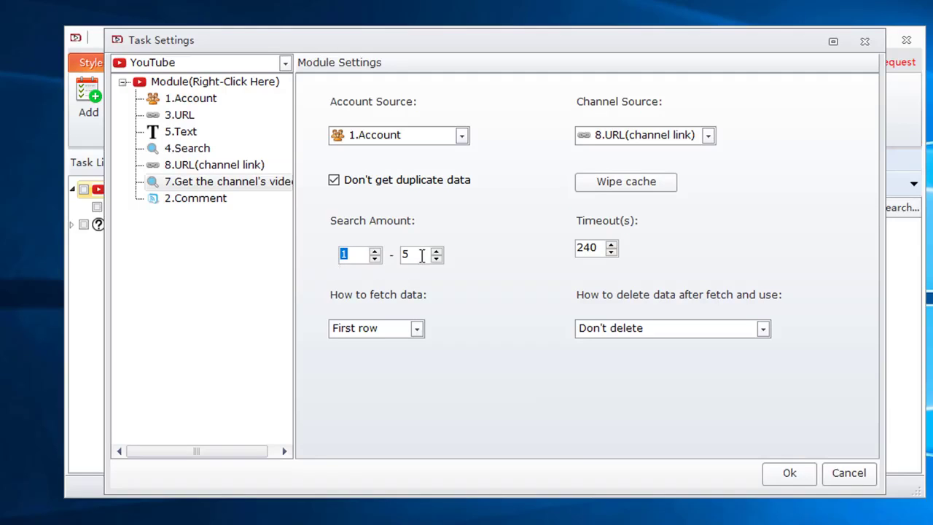
{"action": "left_click_drag", "start_coordinate": [421, 255], "coordinate": [388, 255]}
Switch 2.Comment's Video Source from 4.Search to 7.Get the channel's videos.
{"action": "left_click", "coordinate": [183, 201]}
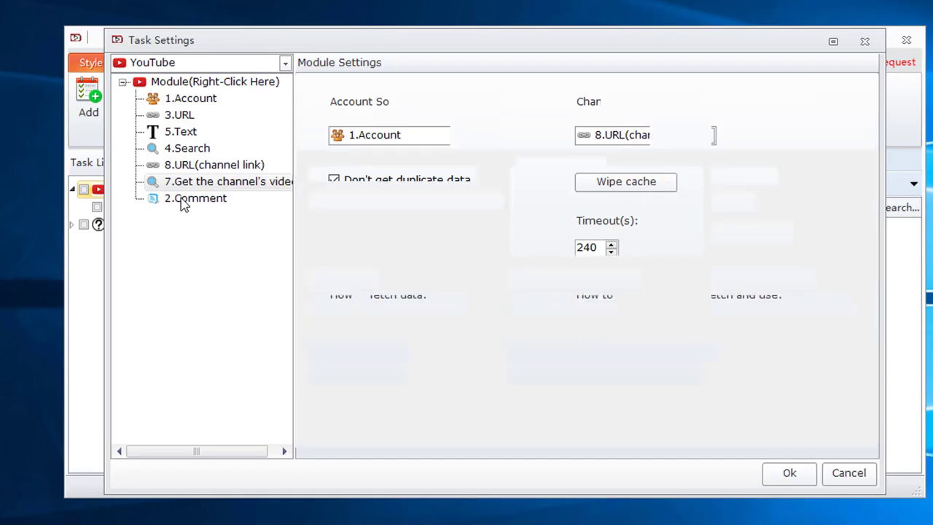
{"action": "left_click", "coordinate": [405, 129]}
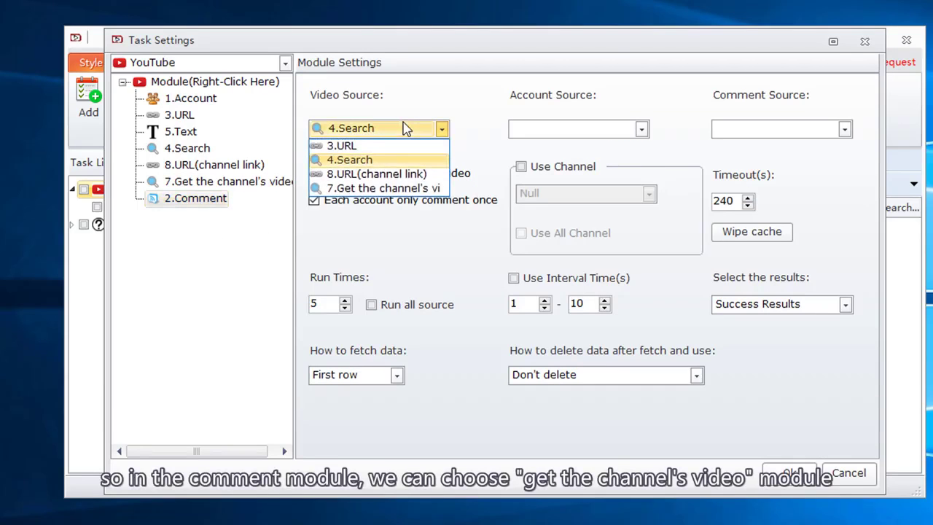
{"action": "left_click", "coordinate": [395, 191]}
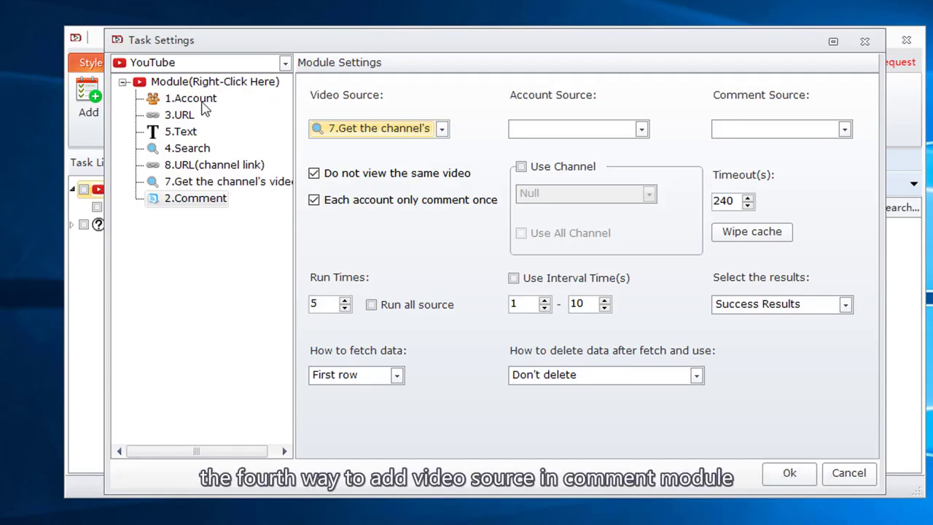
Insert a Search Video By Subscriptions module after Get the channel's videos.
{"action": "left_click", "coordinate": [213, 183]}
{"action": "right_click", "coordinate": [213, 183]}
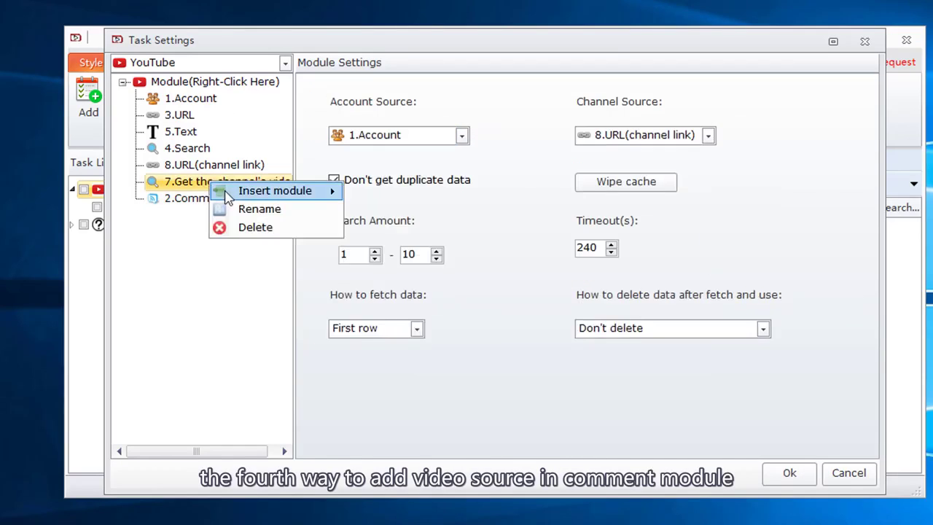
{"action": "mouse_move", "coordinate": [313, 190]}
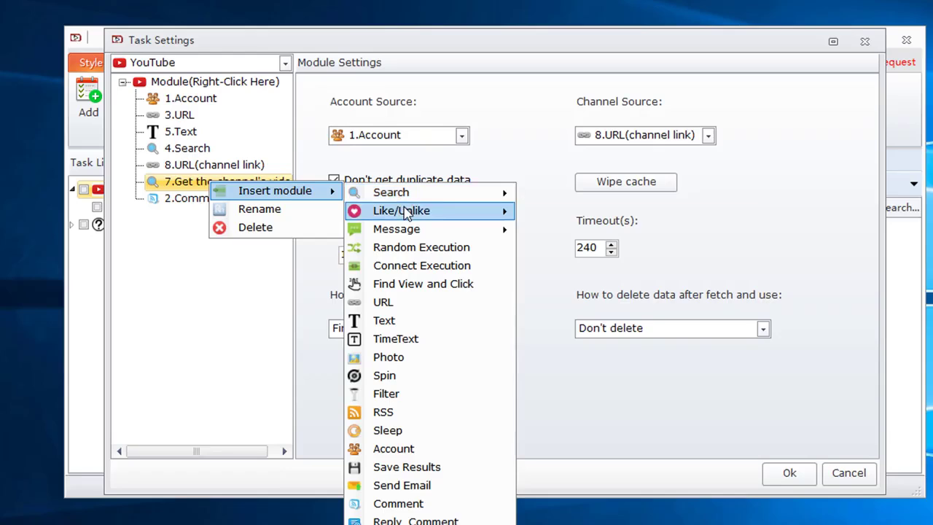
{"action": "mouse_move", "coordinate": [441, 198]}
{"action": "left_click", "coordinate": [678, 219]}
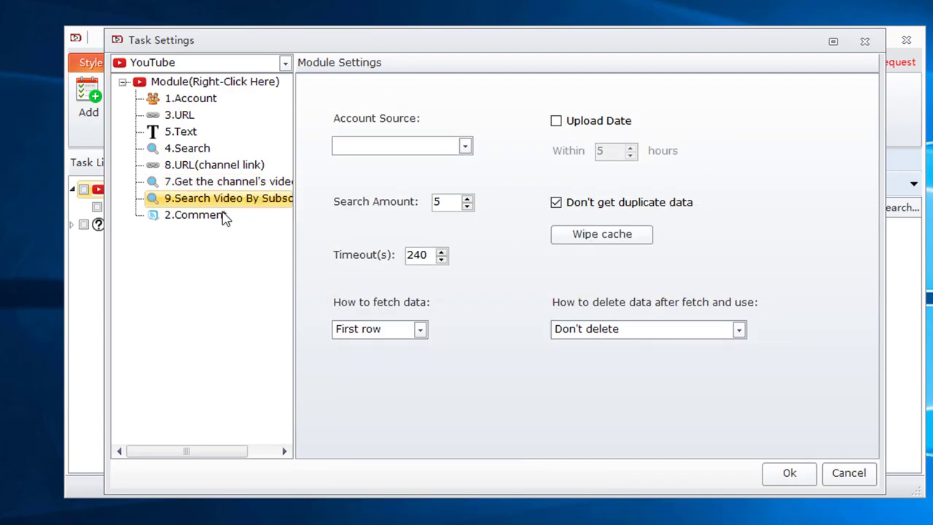
Give it Account Source 1.Account, upload date within 5 hours, and Search Amount 10.
{"action": "left_click", "coordinate": [423, 146]}
{"action": "left_click", "coordinate": [421, 162]}
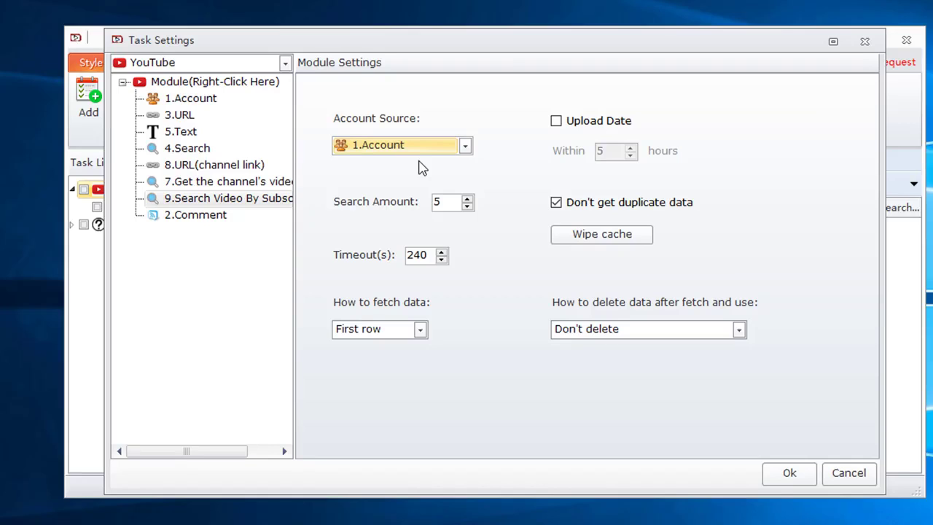
{"action": "left_click", "coordinate": [572, 129]}
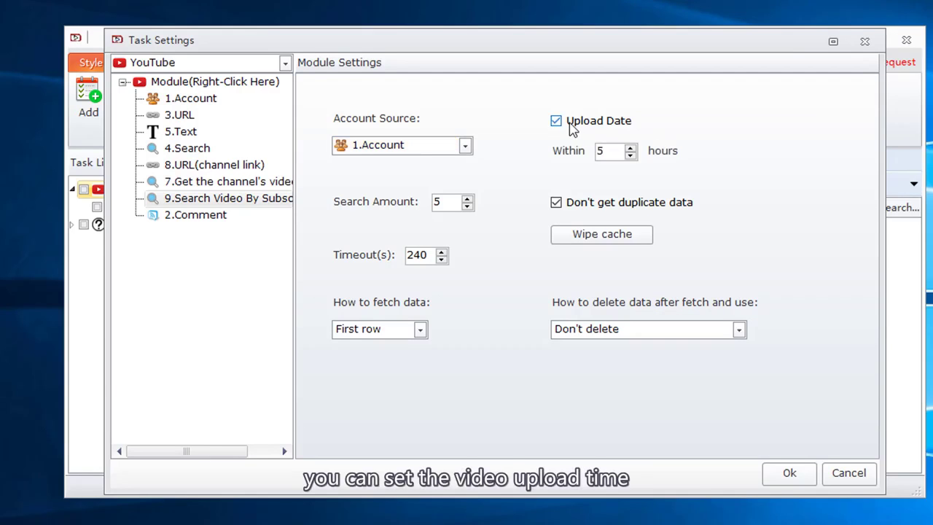
{"action": "double_click", "coordinate": [445, 202]}
{"action": "type", "text": "10"}
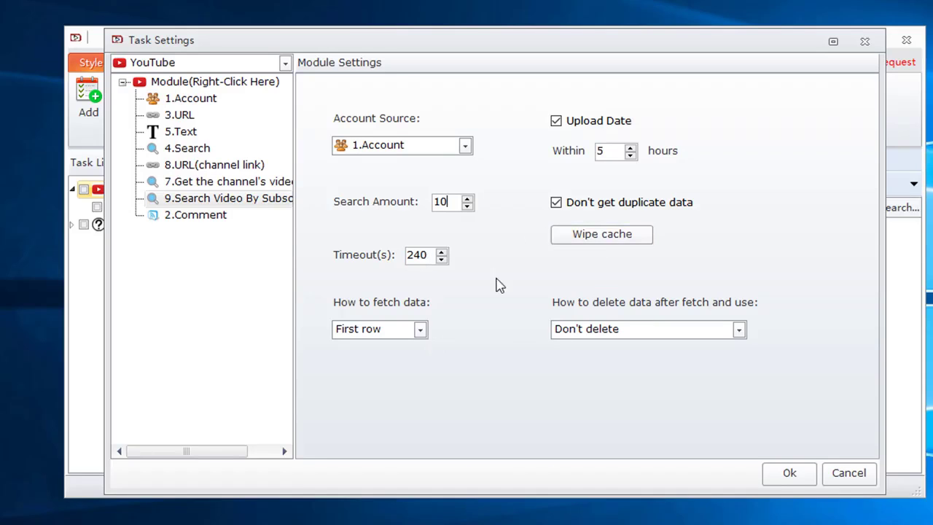
Set 2.Comment to take videos from 9.Search Video By Subscription and accounts from 1.Account.
{"action": "left_click", "coordinate": [216, 214]}
{"action": "left_click", "coordinate": [406, 132]}
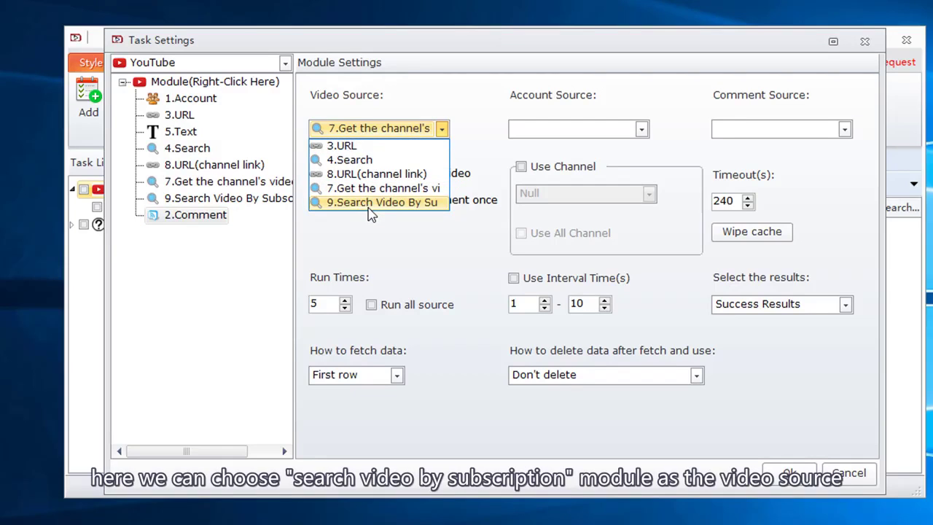
{"action": "left_click", "coordinate": [371, 202]}
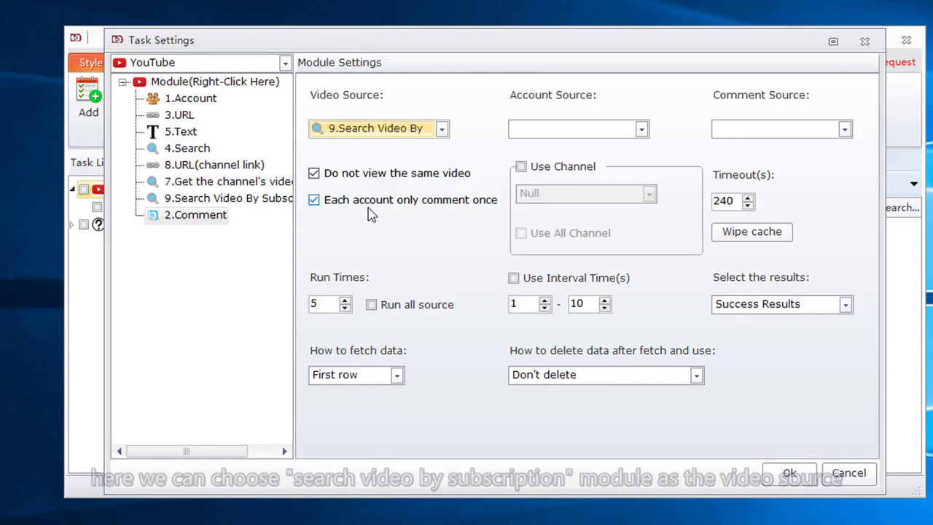
{"action": "left_click", "coordinate": [562, 129]}
{"action": "left_click", "coordinate": [548, 145]}
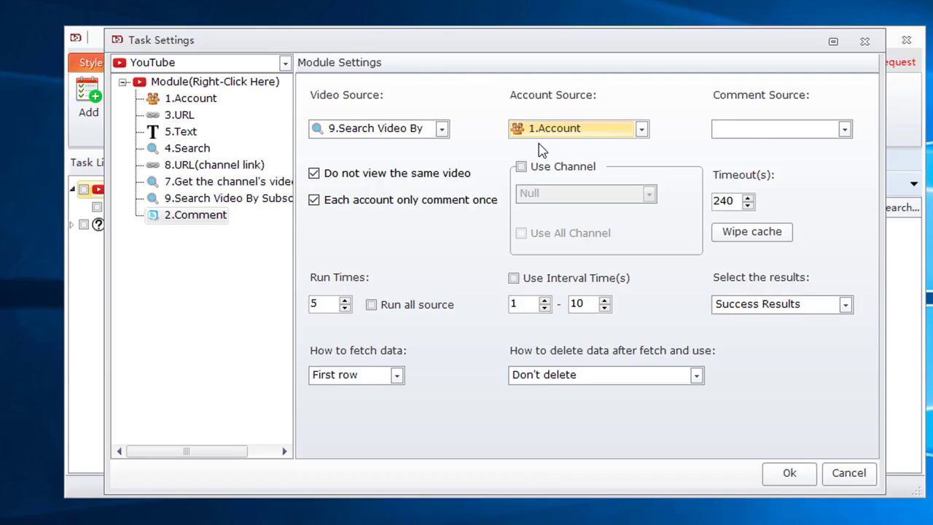
{"action": "left_click", "coordinate": [757, 131]}
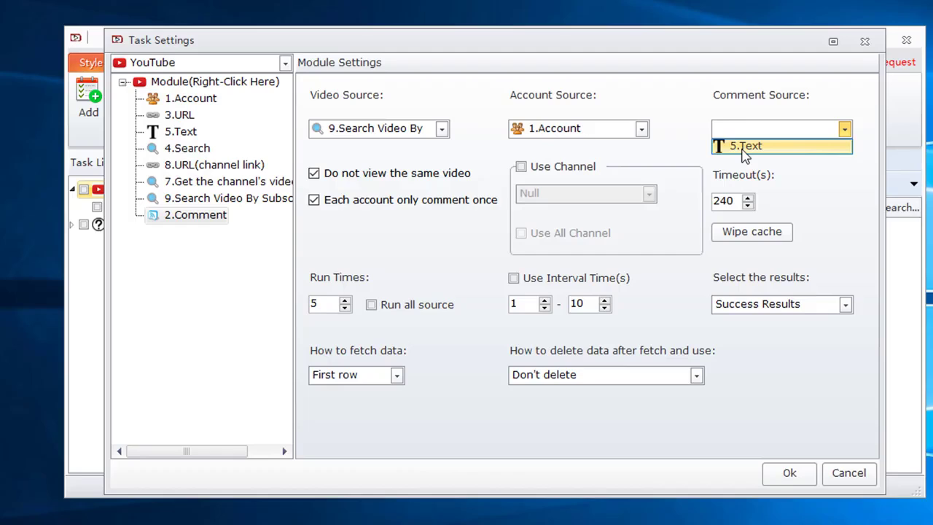
{"action": "left_click", "coordinate": [747, 108]}
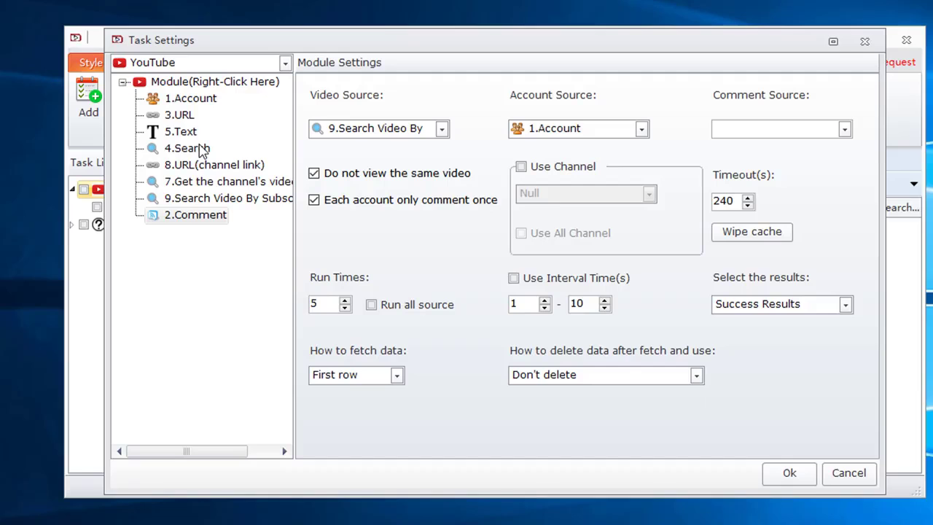
{"action": "left_click", "coordinate": [195, 199]}
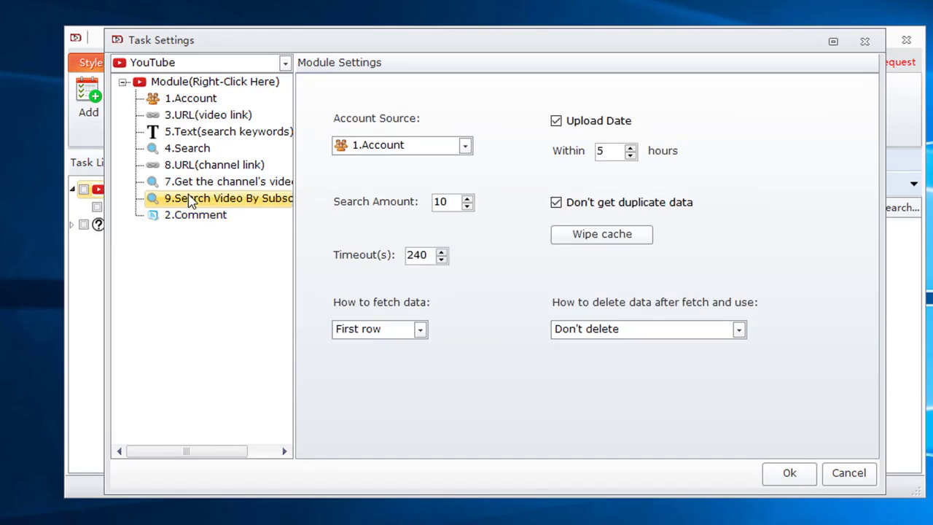
Insert a Text module after node 9 and rename it 10.Text(comment).
{"action": "right_click", "coordinate": [191, 198]}
{"action": "mouse_move", "coordinate": [216, 210]}
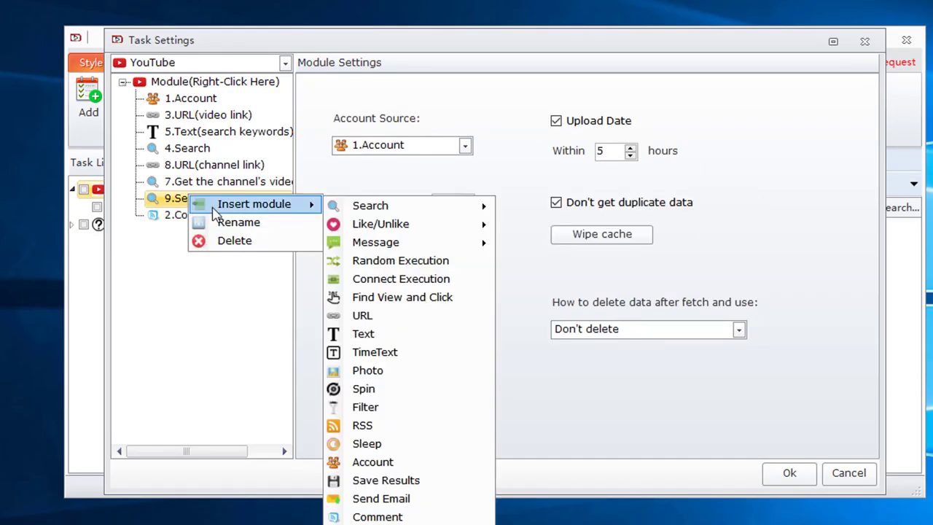
{"action": "left_click", "coordinate": [394, 333]}
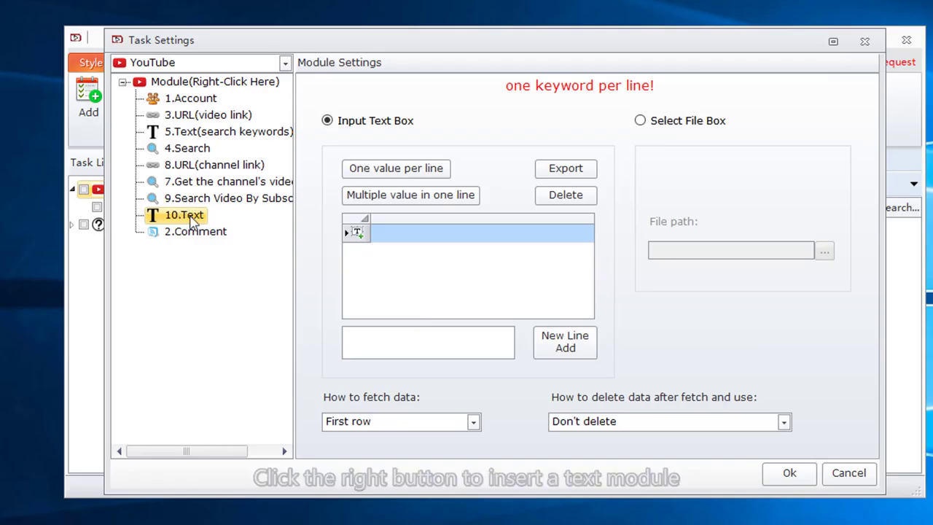
{"action": "right_click", "coordinate": [186, 214]}
{"action": "left_click", "coordinate": [219, 244]}
{"action": "left_click", "coordinate": [398, 263]}
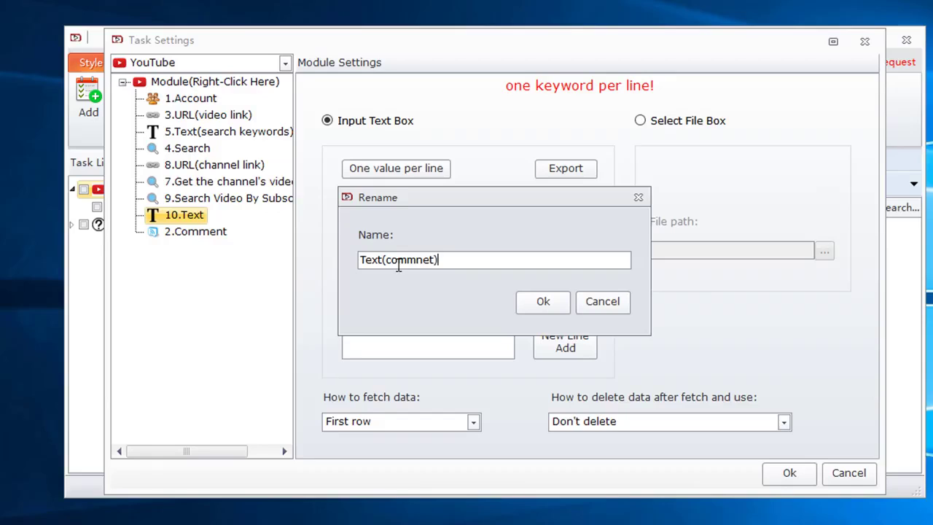
{"action": "left_click_drag", "start_coordinate": [430, 264], "coordinate": [394, 264]}
{"action": "type", "text": "co"}
{"action": "left_click", "coordinate": [539, 301]}
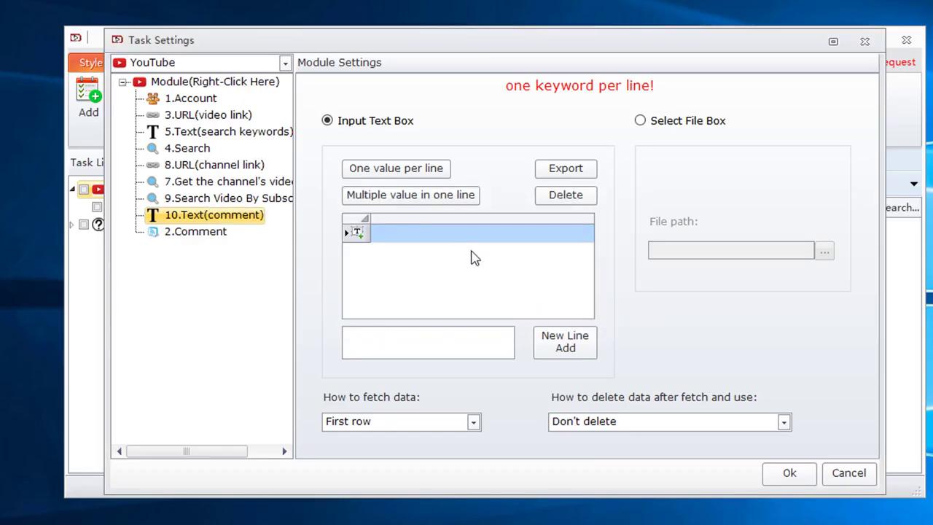
Enter the comment word 'nice' and begin a second comment entry.
{"action": "left_click", "coordinate": [434, 236]}
{"action": "type", "text": "nic"}
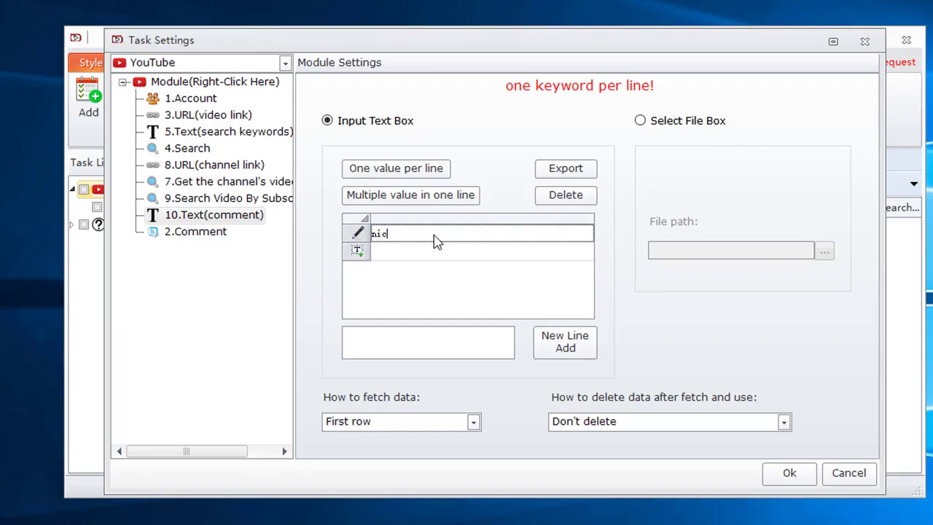
{"action": "type", "text": "e"}
{"action": "key", "text": "Return"}
{"action": "type", "text": "good"}
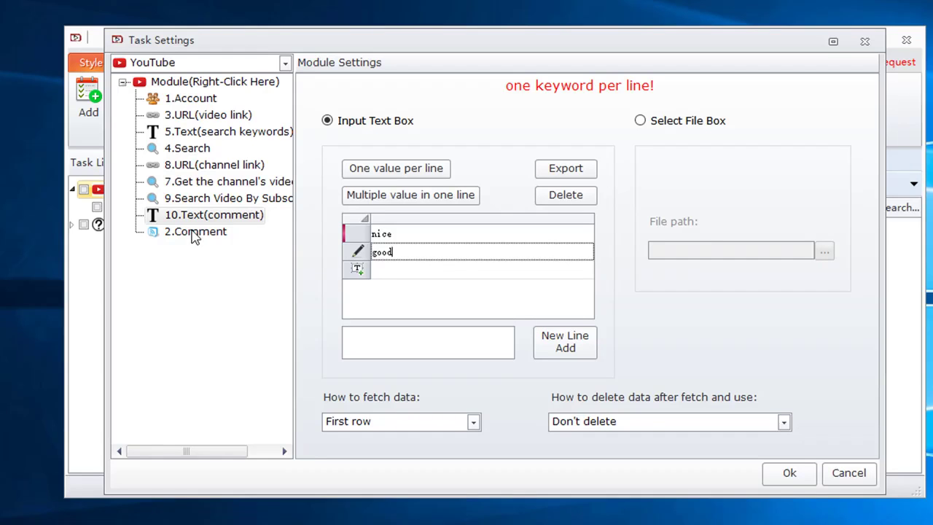
Set the Comment module's Comment Source to 10.Text(comment) and tick Use Channel.
{"action": "left_click", "coordinate": [192, 233]}
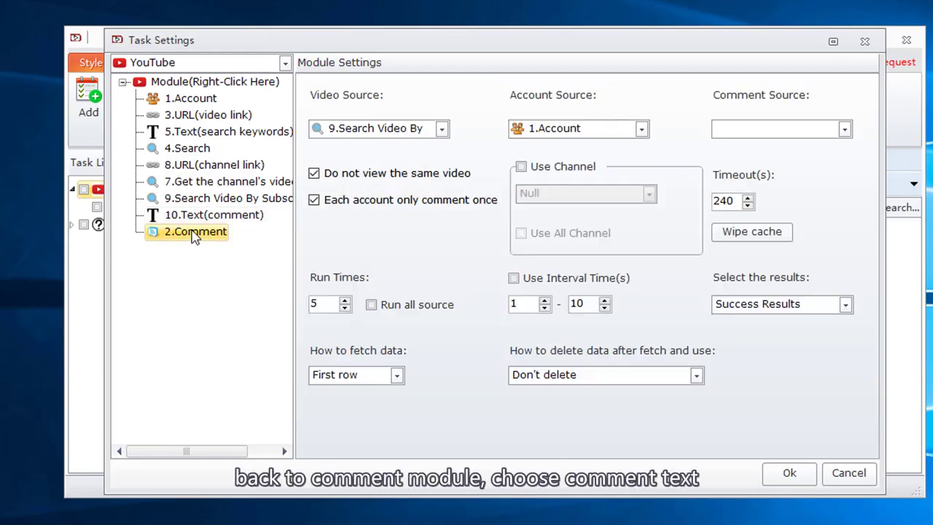
{"action": "left_click", "coordinate": [801, 130]}
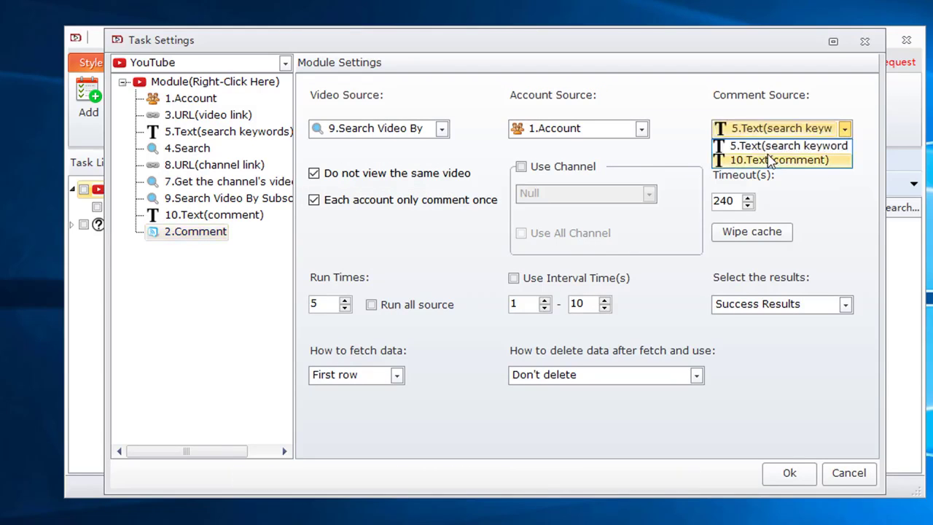
{"action": "left_click", "coordinate": [769, 160]}
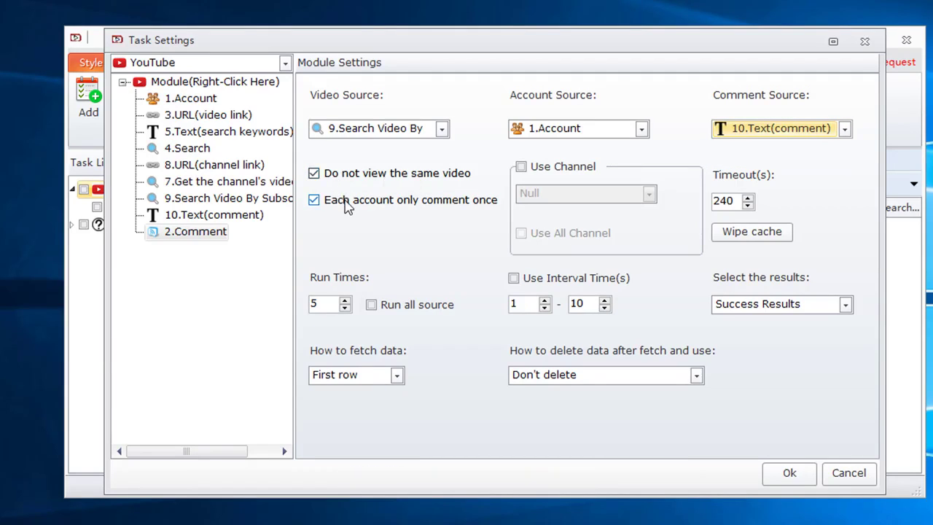
{"action": "left_click", "coordinate": [521, 169]}
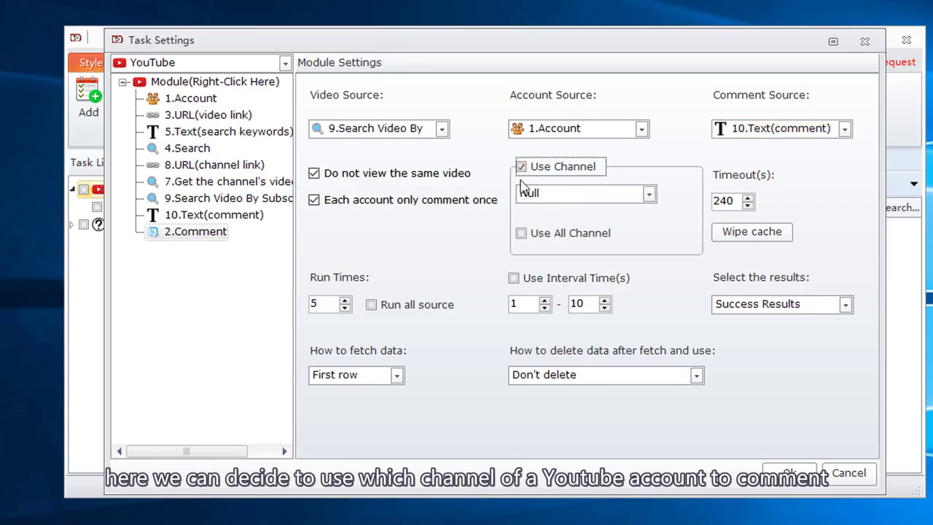
{"action": "left_click", "coordinate": [566, 197]}
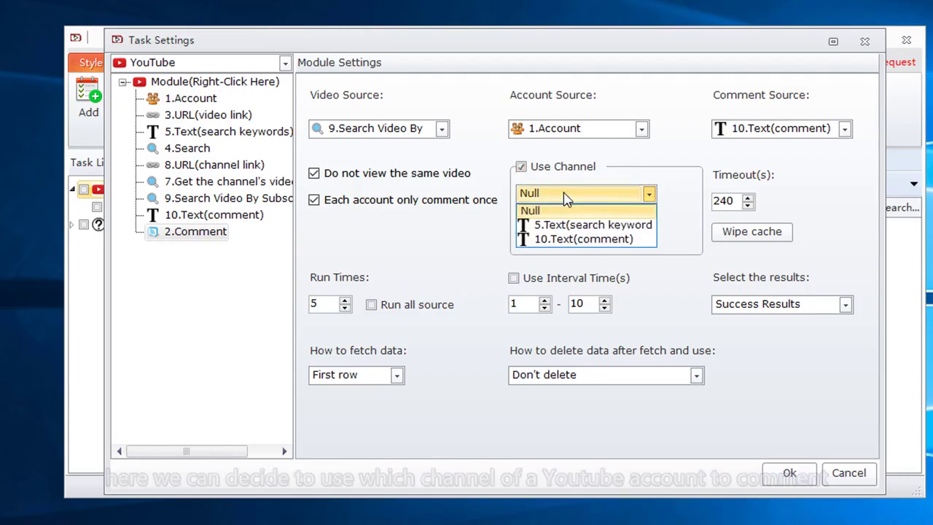
Insert a new Text module after 10.Text(comment) and rename it Text(channel name).
{"action": "left_click", "coordinate": [200, 216]}
{"action": "right_click", "coordinate": [201, 216]}
{"action": "mouse_move", "coordinate": [211, 228]}
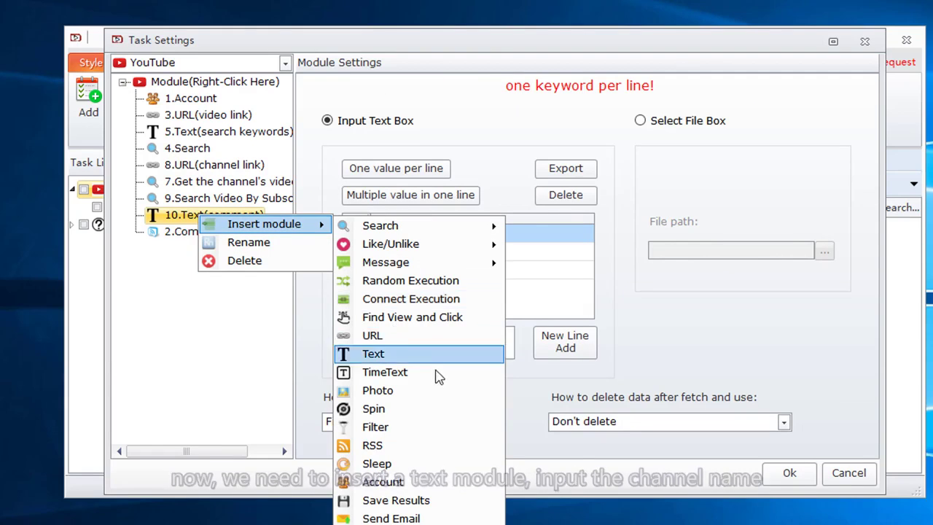
{"action": "left_click", "coordinate": [399, 357]}
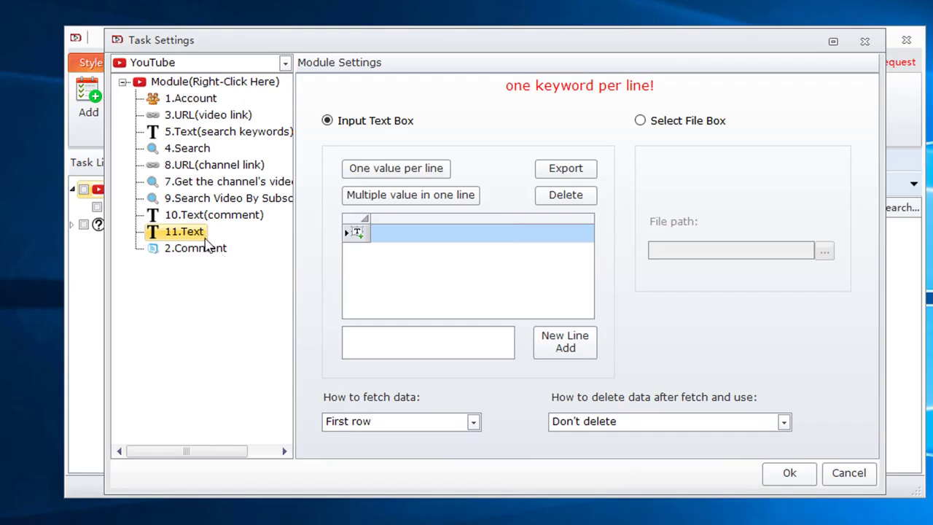
{"action": "right_click", "coordinate": [198, 236]}
{"action": "left_click", "coordinate": [236, 262]}
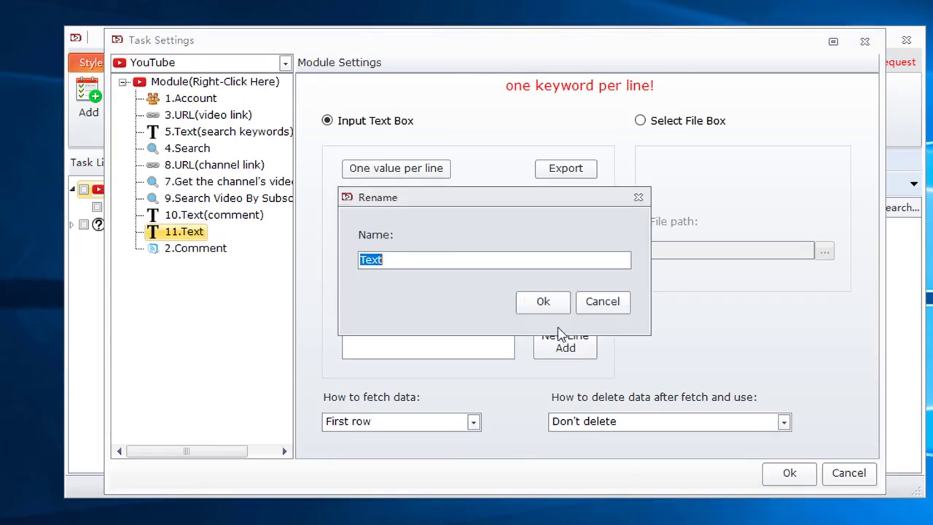
{"action": "left_click", "coordinate": [412, 260]}
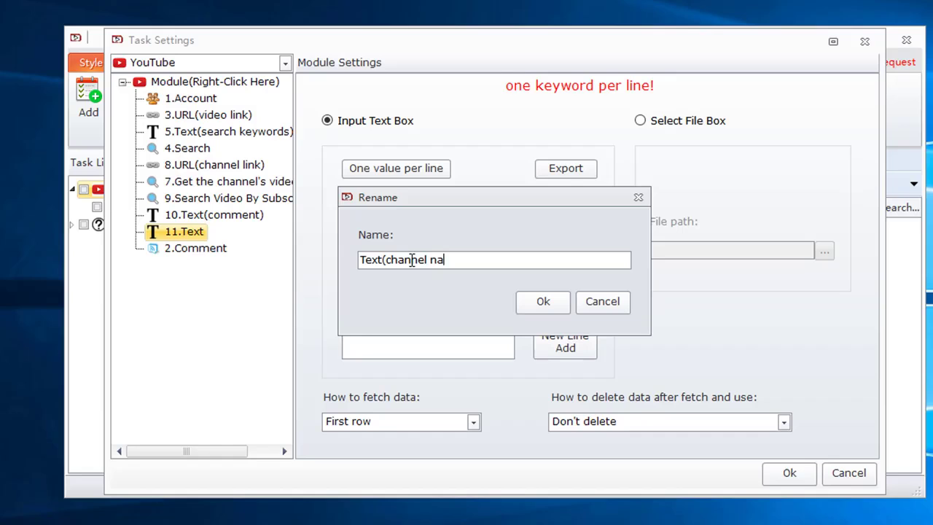
{"action": "left_click", "coordinate": [559, 310]}
Start editing the first row of 11.Text(channel name)'s text list.
{"action": "left_click", "coordinate": [184, 249]}
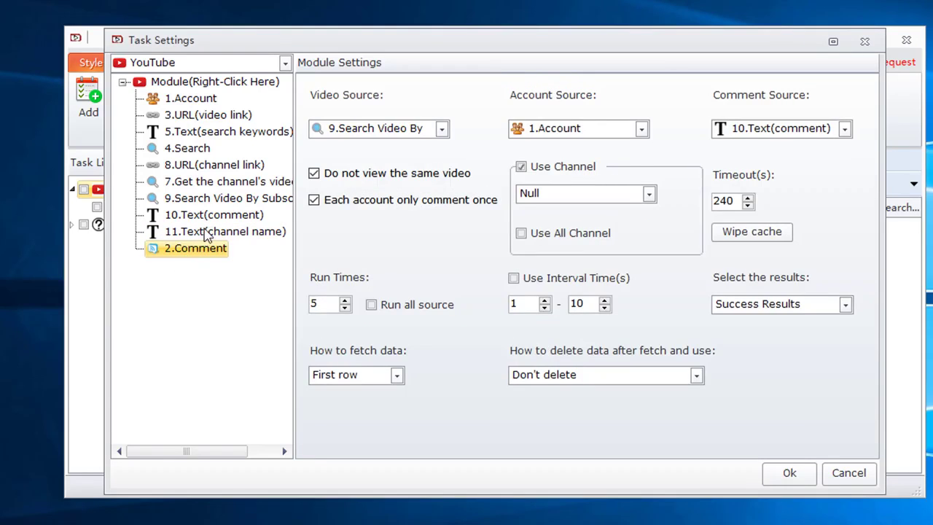
{"action": "left_click", "coordinate": [208, 232]}
{"action": "left_click", "coordinate": [386, 234]}
{"action": "left_click", "coordinate": [384, 235]}
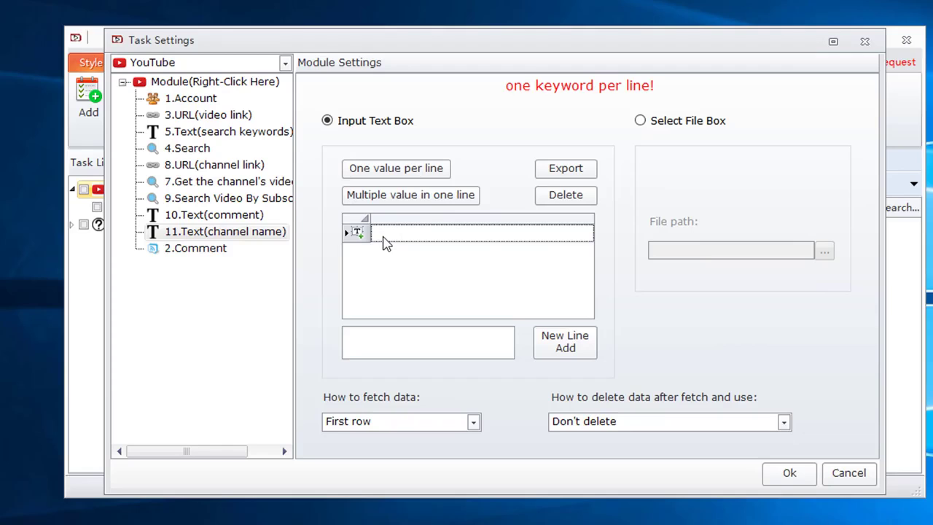
Enter the channel name in the list and choose 11.Text(channel name) as the Comment module's channel.
{"action": "type", "text": "nicole"}
{"action": "left_click", "coordinate": [195, 248]}
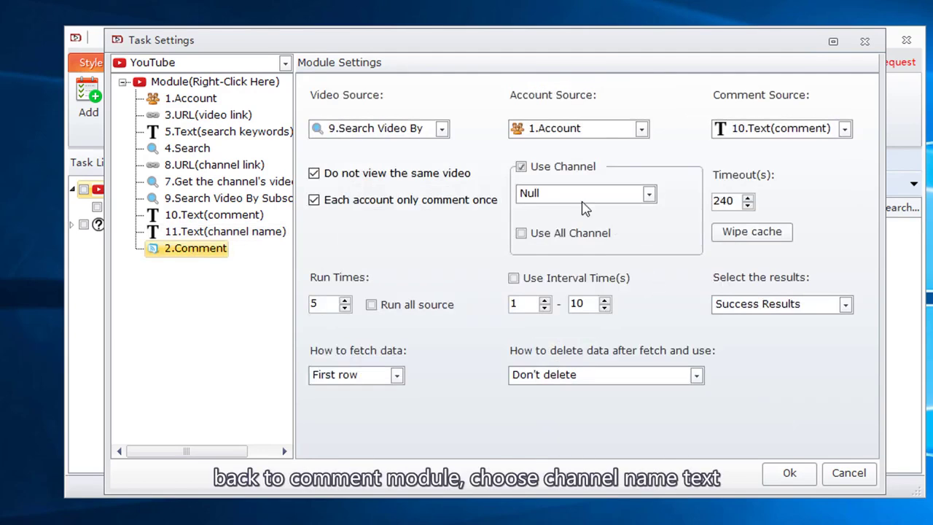
{"action": "left_click", "coordinate": [581, 202]}
{"action": "left_click", "coordinate": [557, 250]}
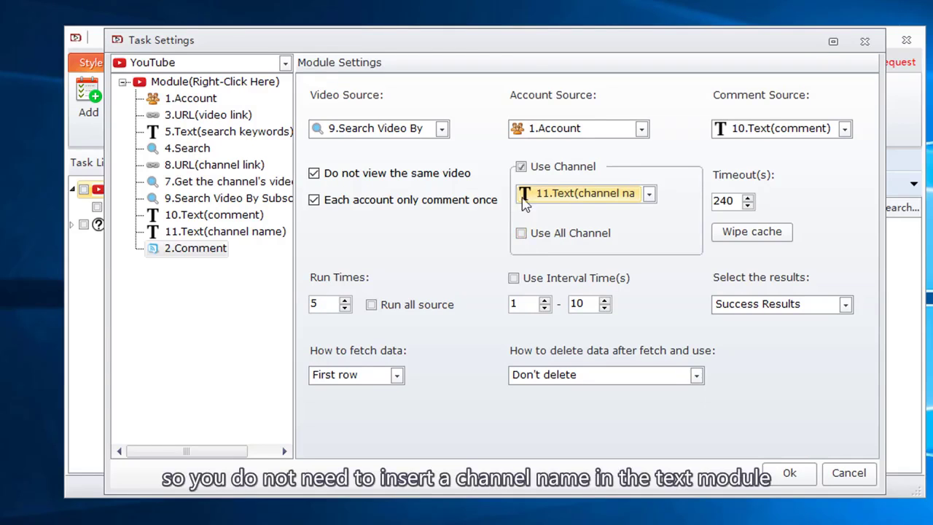
Comment with every channel, tick Run all source, and enable a 1–100 second interval.
{"action": "left_click", "coordinate": [520, 233]}
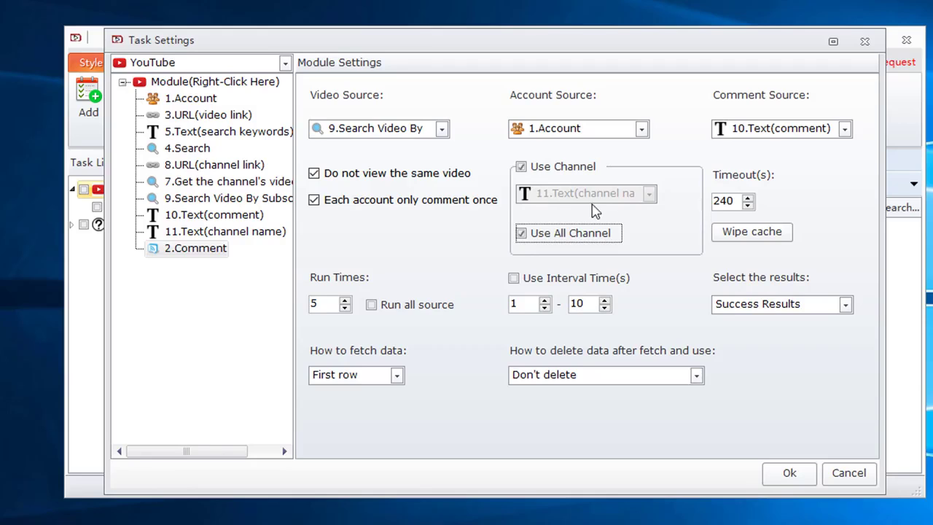
{"action": "left_click", "coordinate": [372, 305]}
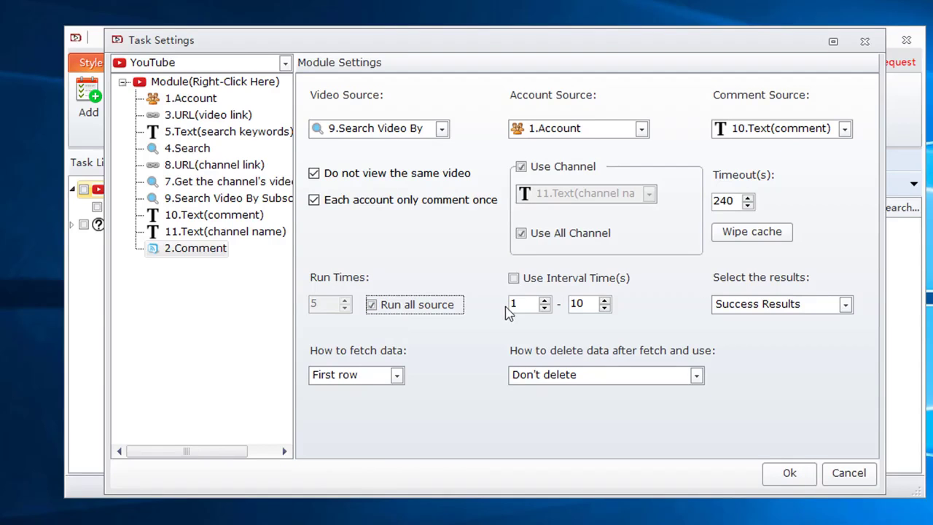
{"action": "left_click", "coordinate": [514, 279]}
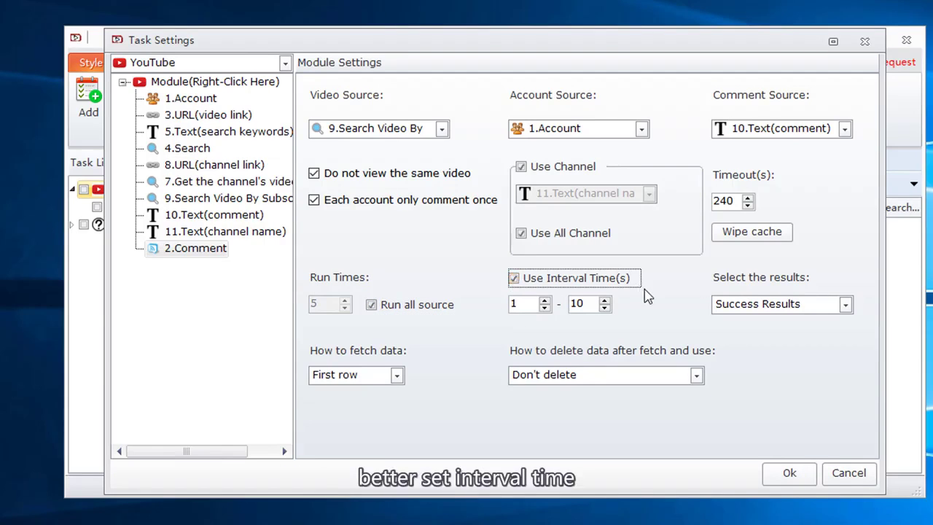
{"action": "left_click", "coordinate": [584, 304]}
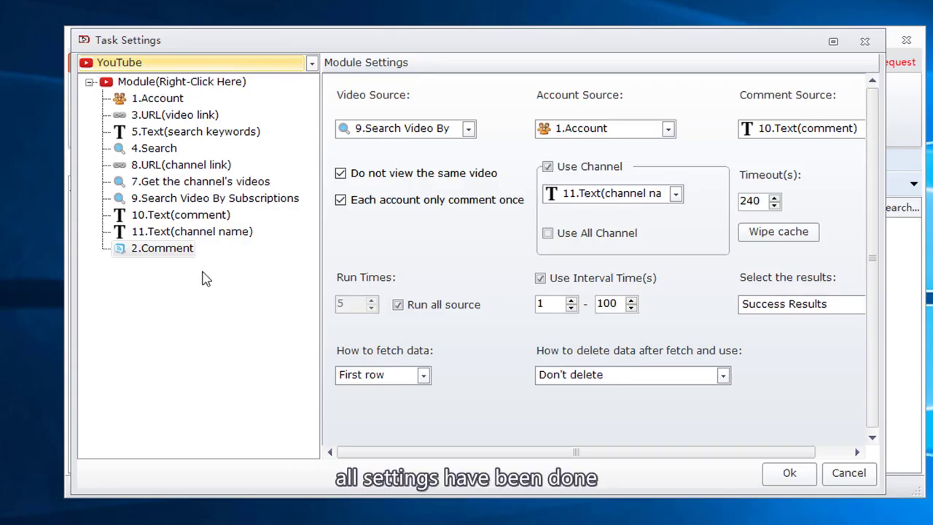
Change the Comment module's interval from 1–100 to 1–5 seconds.
{"action": "left_click", "coordinate": [176, 250]}
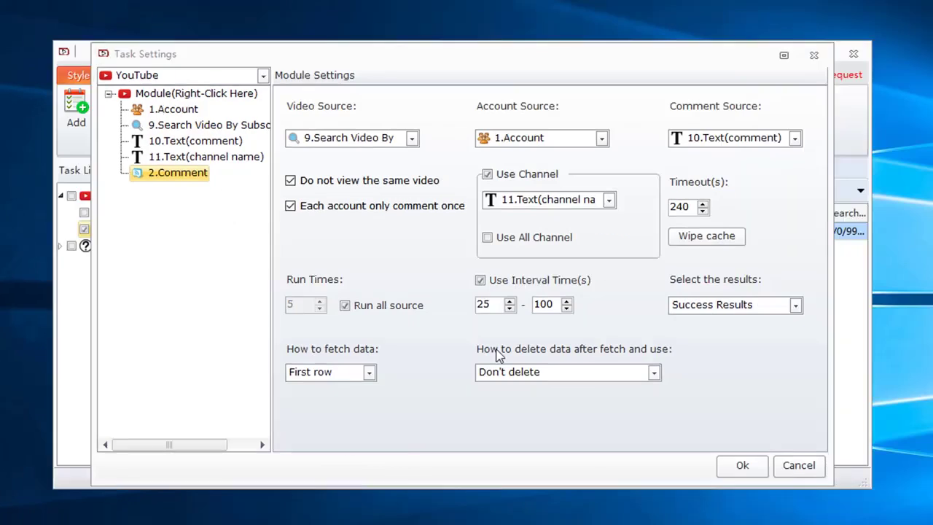
{"action": "left_click_drag", "start_coordinate": [492, 305], "coordinate": [470, 309]}
{"action": "type", "text": "1"}
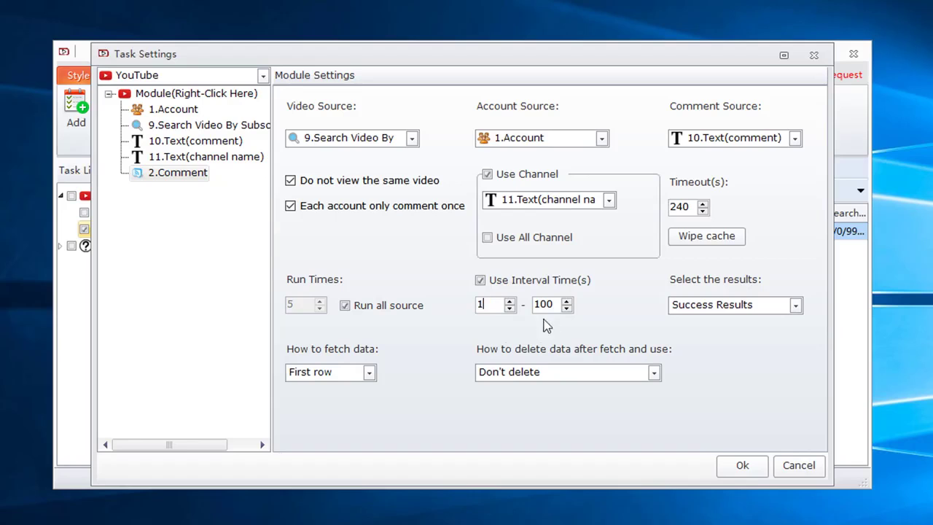
{"action": "left_click_drag", "start_coordinate": [554, 307], "coordinate": [515, 309]}
{"action": "type", "text": "5"}
{"action": "left_click", "coordinate": [191, 174]}
Insert a Save Results module after 2.Comment that saves 2.Comment's results.
{"action": "right_click", "coordinate": [207, 178]}
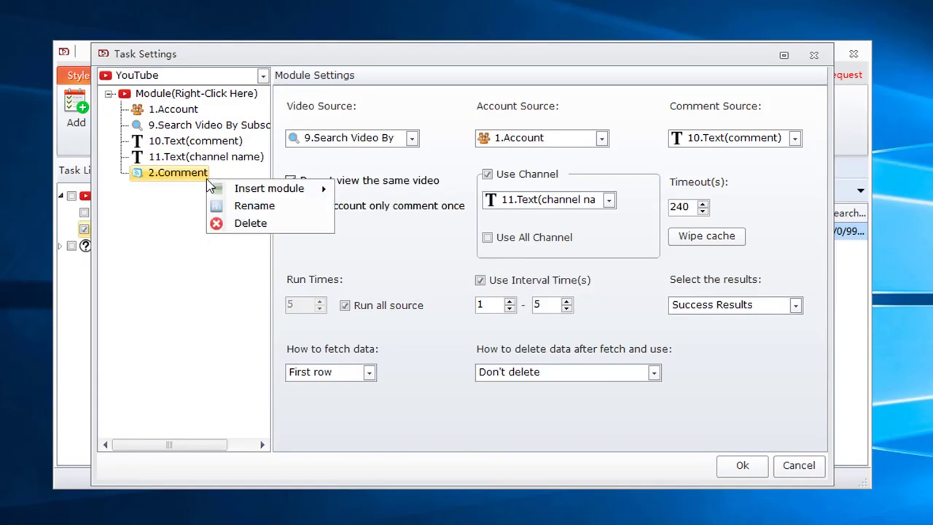
{"action": "mouse_move", "coordinate": [269, 189]}
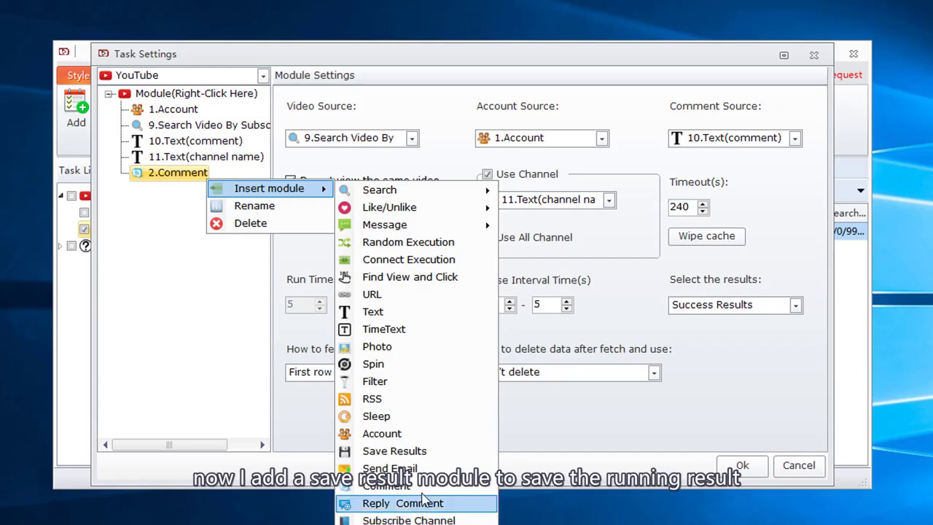
{"action": "left_click", "coordinate": [426, 450]}
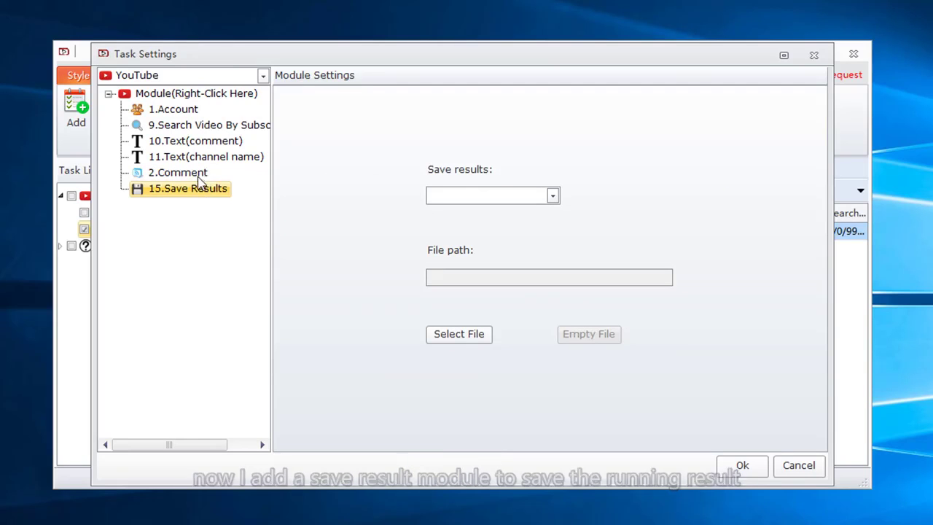
{"action": "left_click", "coordinate": [507, 201]}
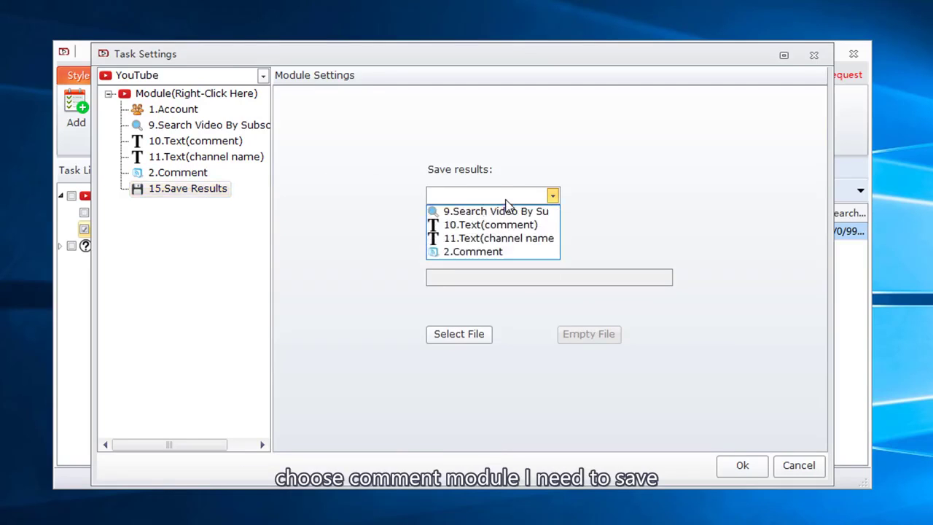
{"action": "left_click", "coordinate": [490, 251]}
Set the Save Results output file to save results.txt and apply the task settings.
{"action": "left_click", "coordinate": [186, 173]}
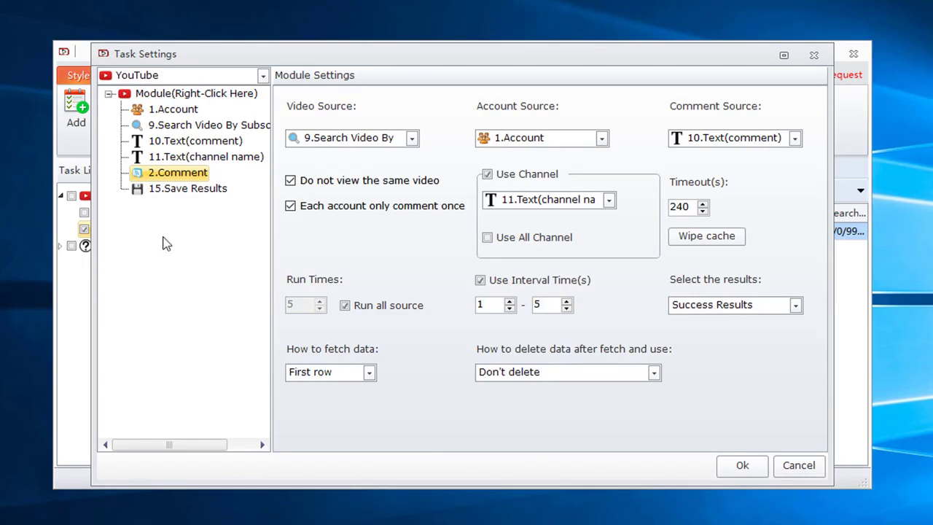
{"action": "left_click", "coordinate": [171, 190]}
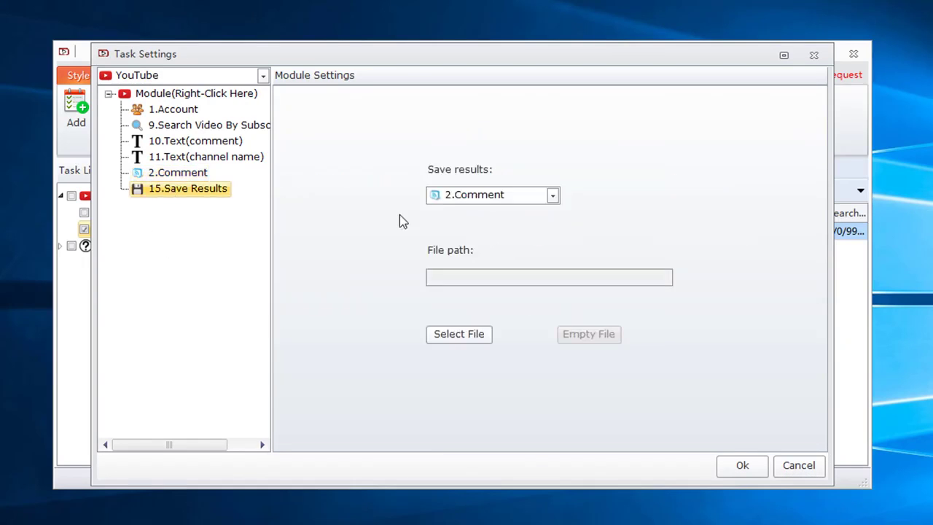
{"action": "left_click", "coordinate": [479, 339]}
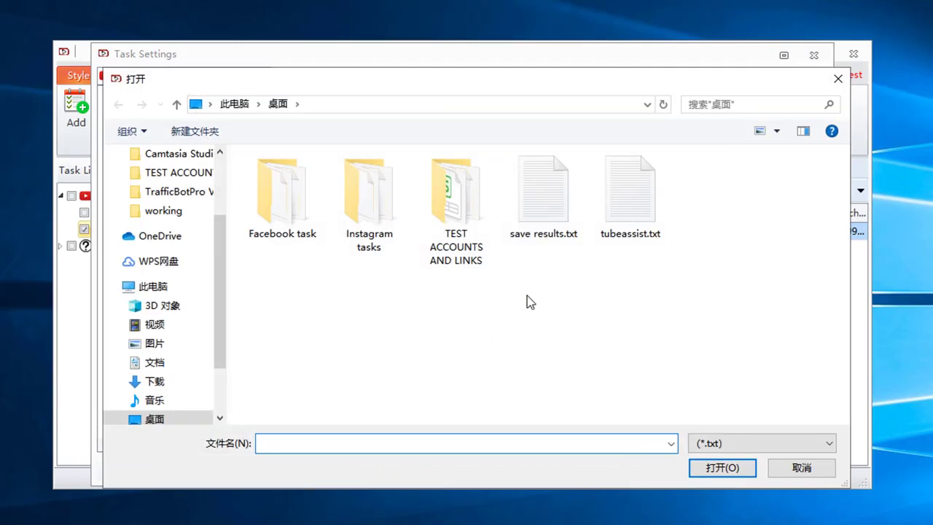
{"action": "left_click", "coordinate": [554, 213]}
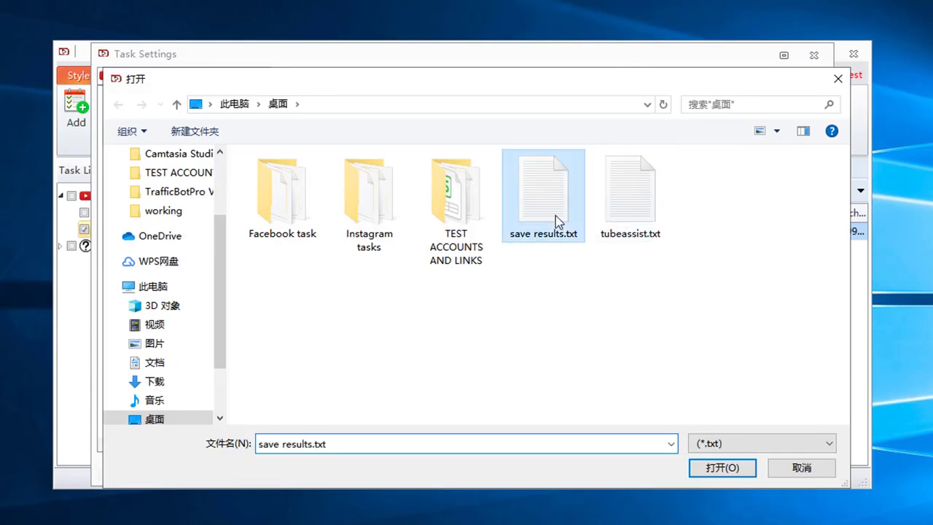
{"action": "left_click", "coordinate": [710, 467]}
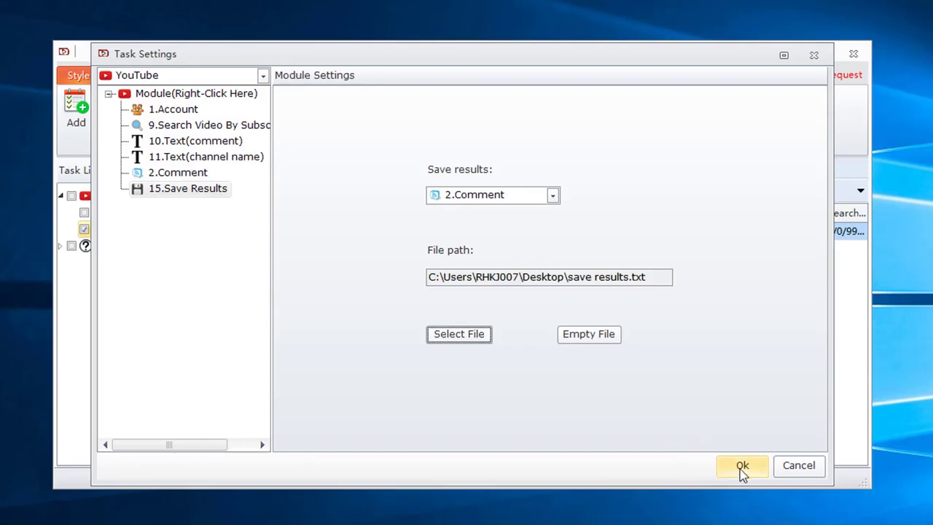
{"action": "left_click", "coordinate": [740, 470]}
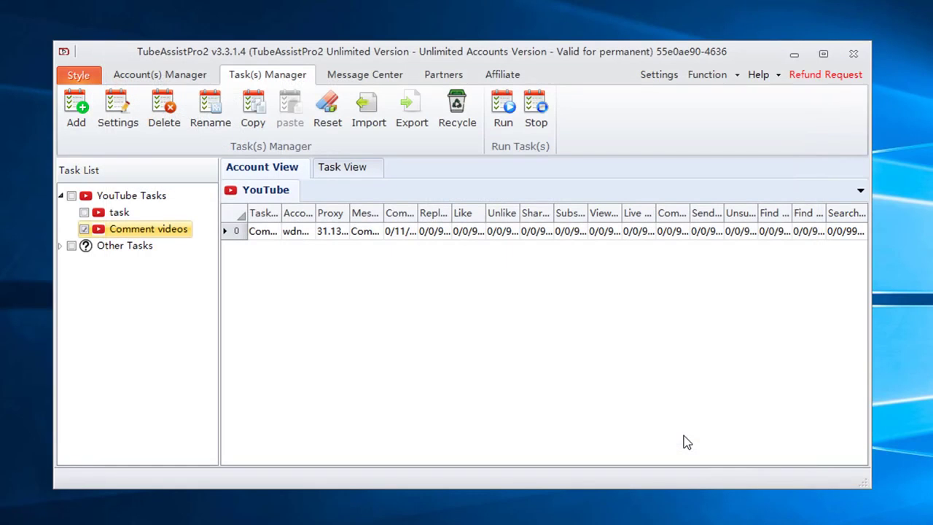
Check the schedule options, cancel them, then start the Comment videos task with Run now.
{"action": "left_click", "coordinate": [508, 117]}
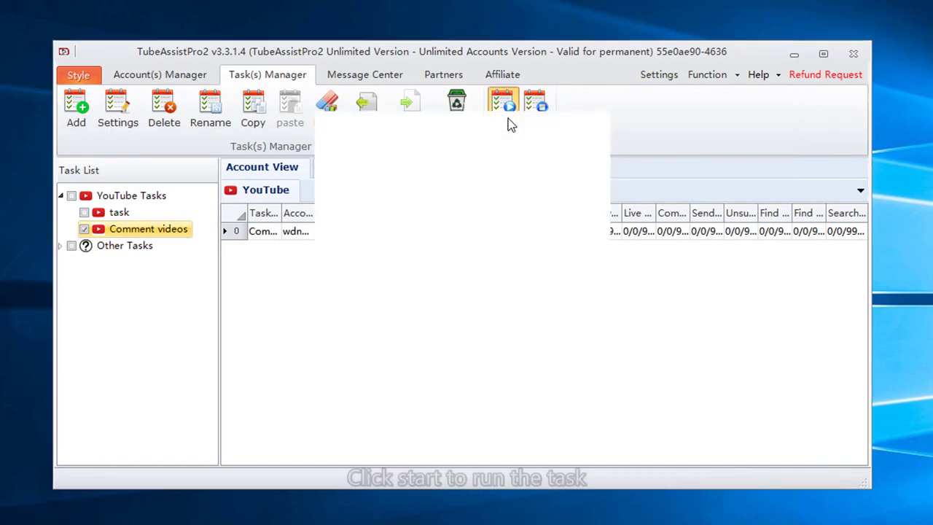
{"action": "left_click", "coordinate": [417, 199]}
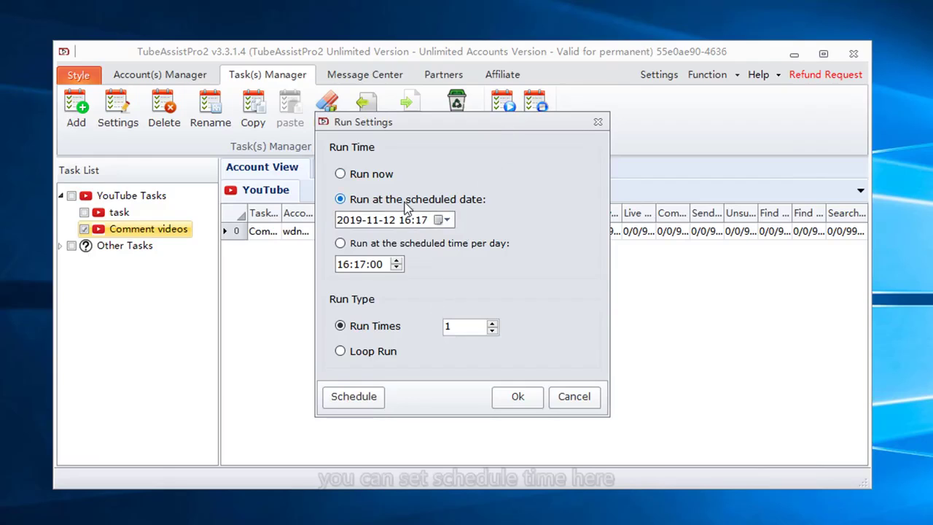
{"action": "left_click", "coordinate": [354, 397]}
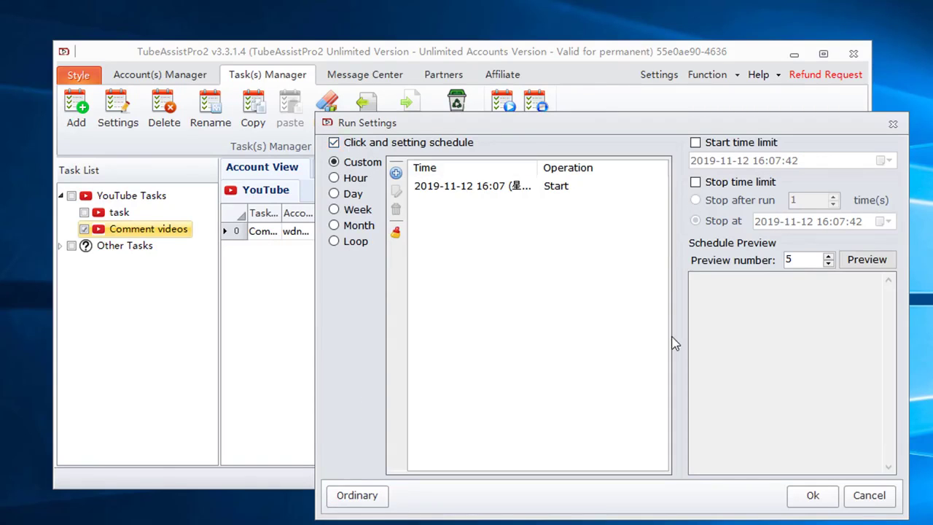
{"action": "left_click", "coordinate": [876, 505]}
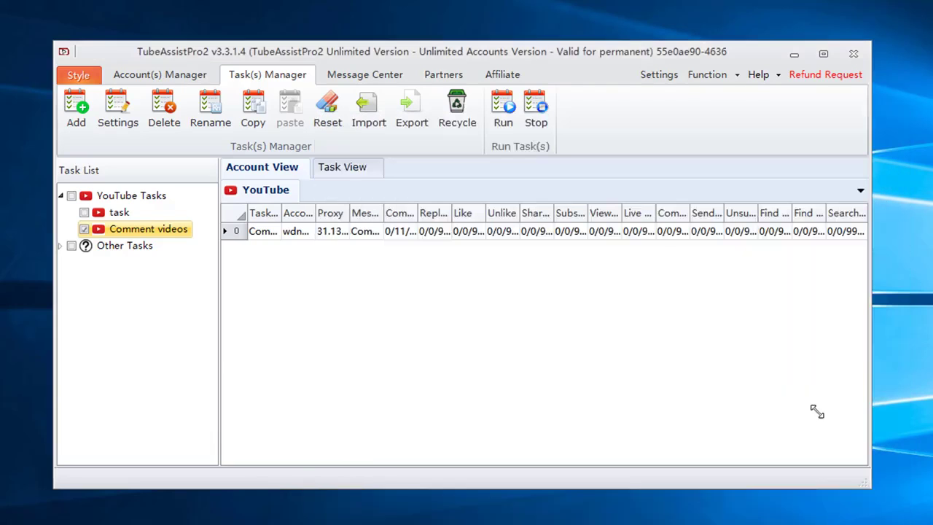
{"action": "left_click", "coordinate": [500, 128]}
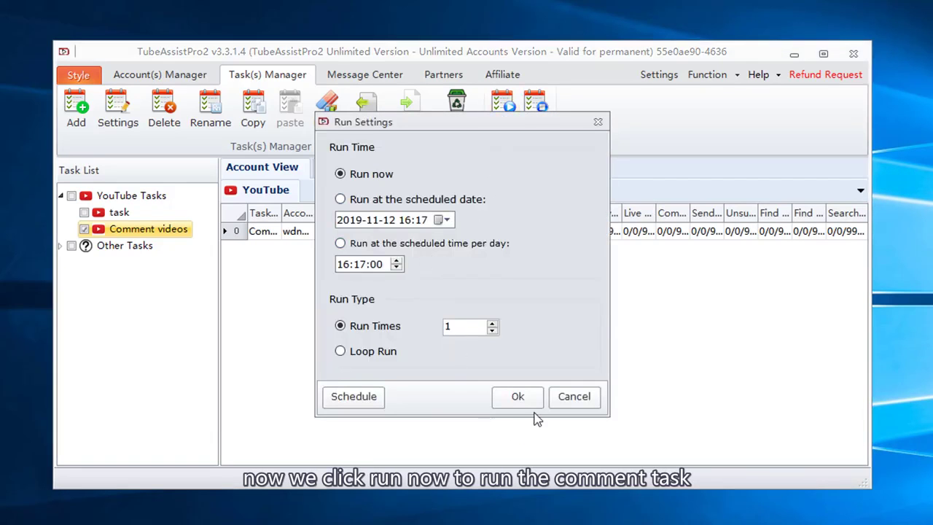
{"action": "left_click", "coordinate": [518, 397]}
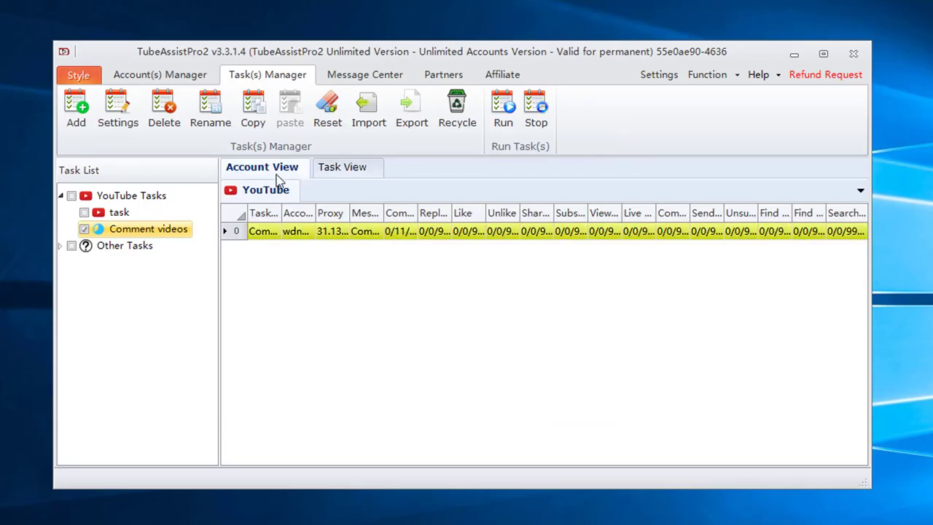
Follow Task View until Comment succeeds 3 times and Save Results saves 1 result.
{"action": "left_click", "coordinate": [341, 168]}
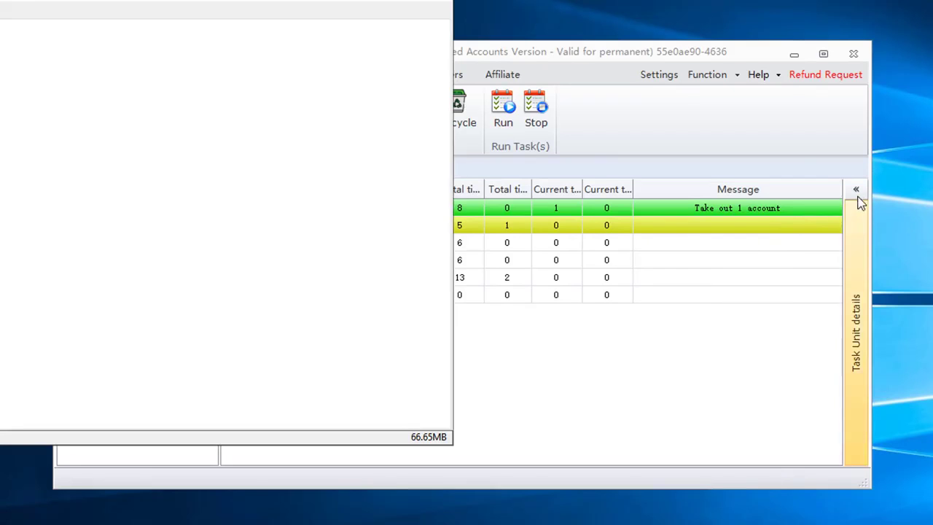
{"action": "left_click", "coordinate": [855, 190]}
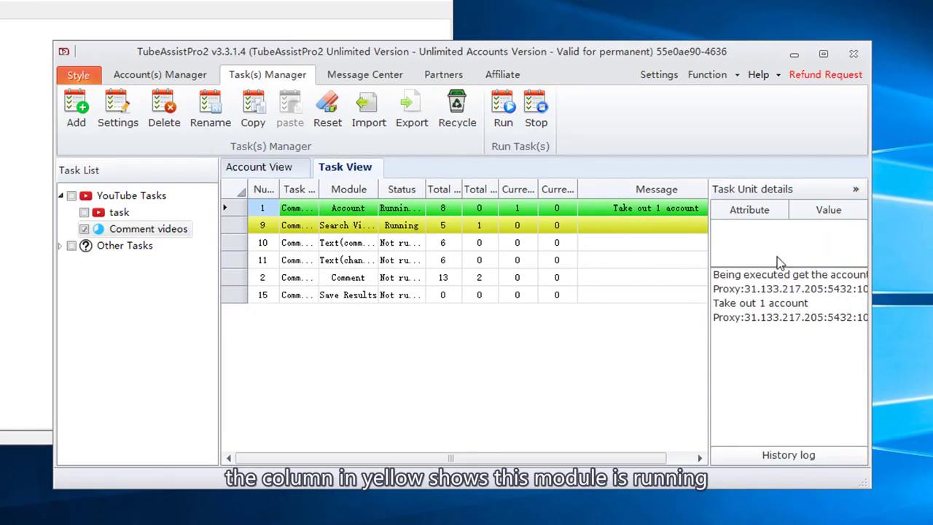
{"action": "left_click", "coordinate": [855, 191]}
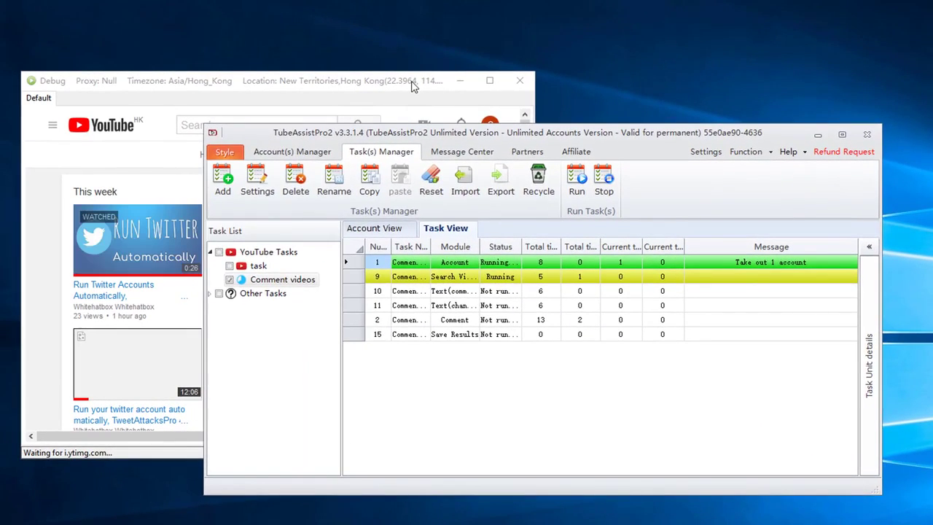
{"action": "left_click", "coordinate": [412, 86]}
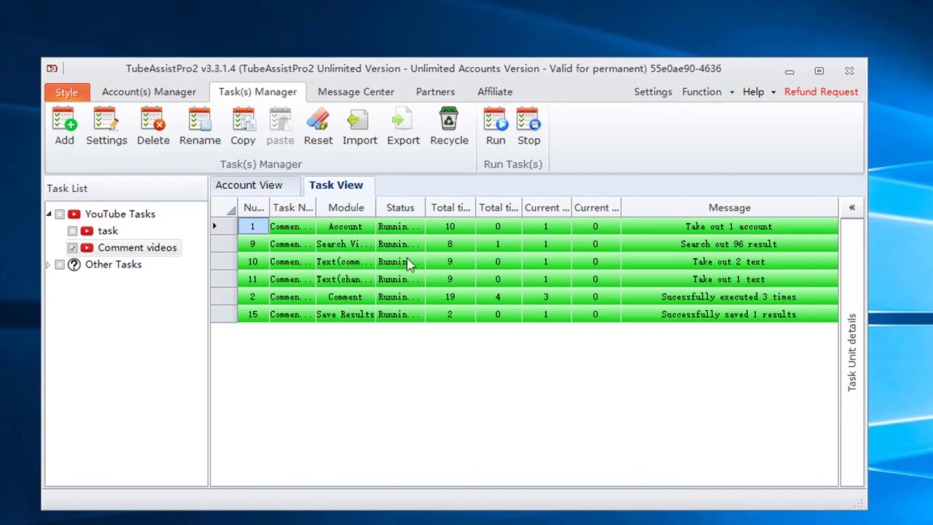
Show the Comment videos task's row in a maximized Account View, with Comment count 3/17/9992.
{"action": "left_click", "coordinate": [288, 188]}
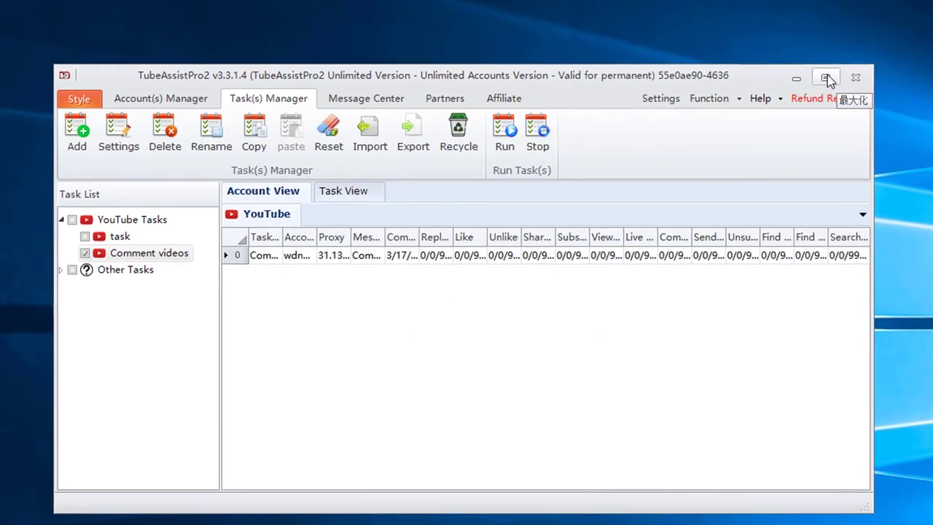
{"action": "left_click", "coordinate": [826, 78]}
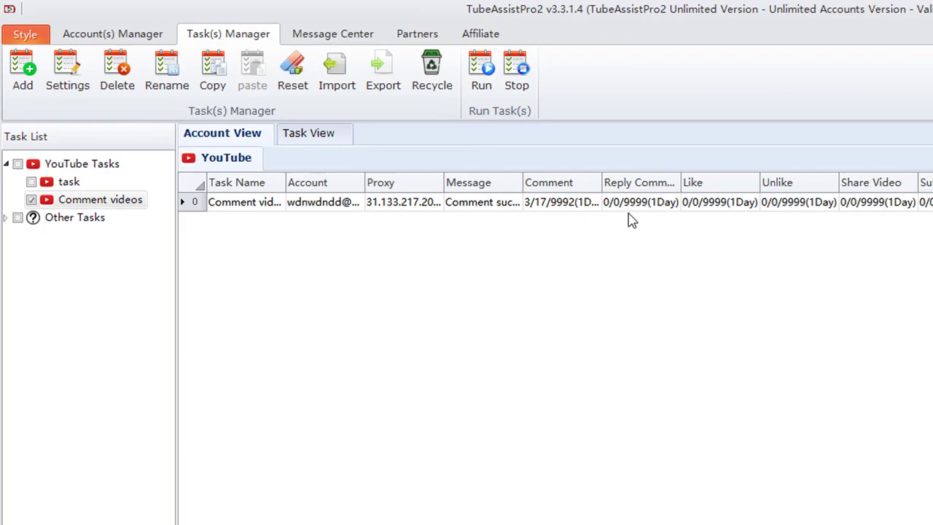
{"action": "left_click", "coordinate": [458, 204]}
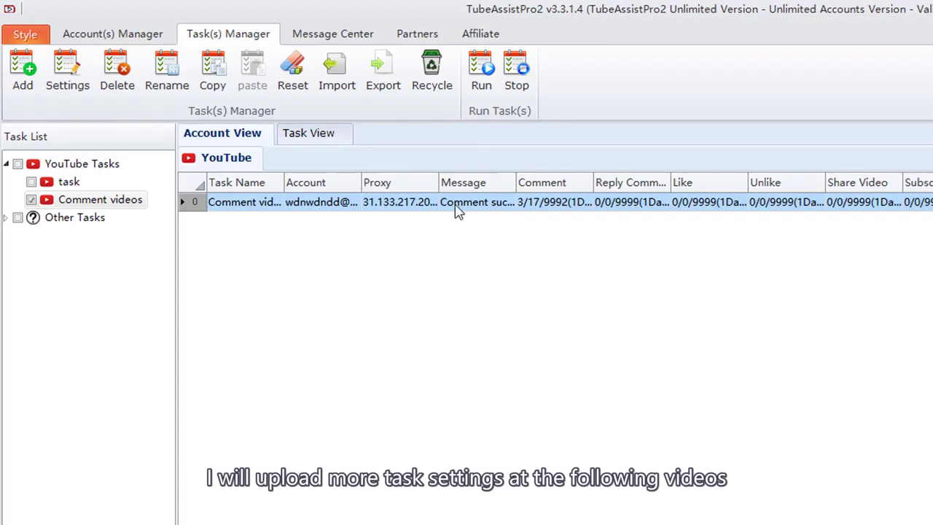